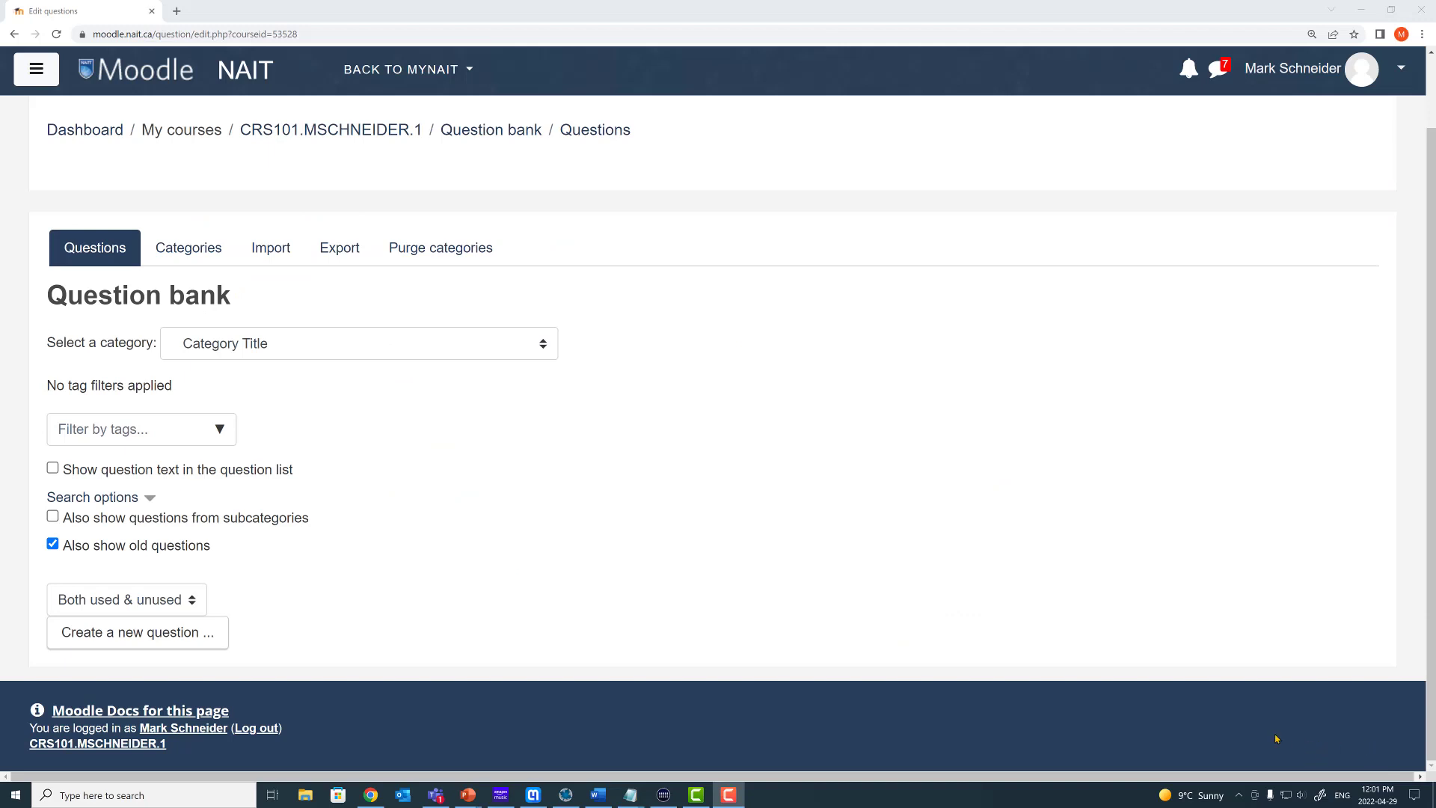
- Create a new question of the Formulas type in the question bank
left_click(154, 634)
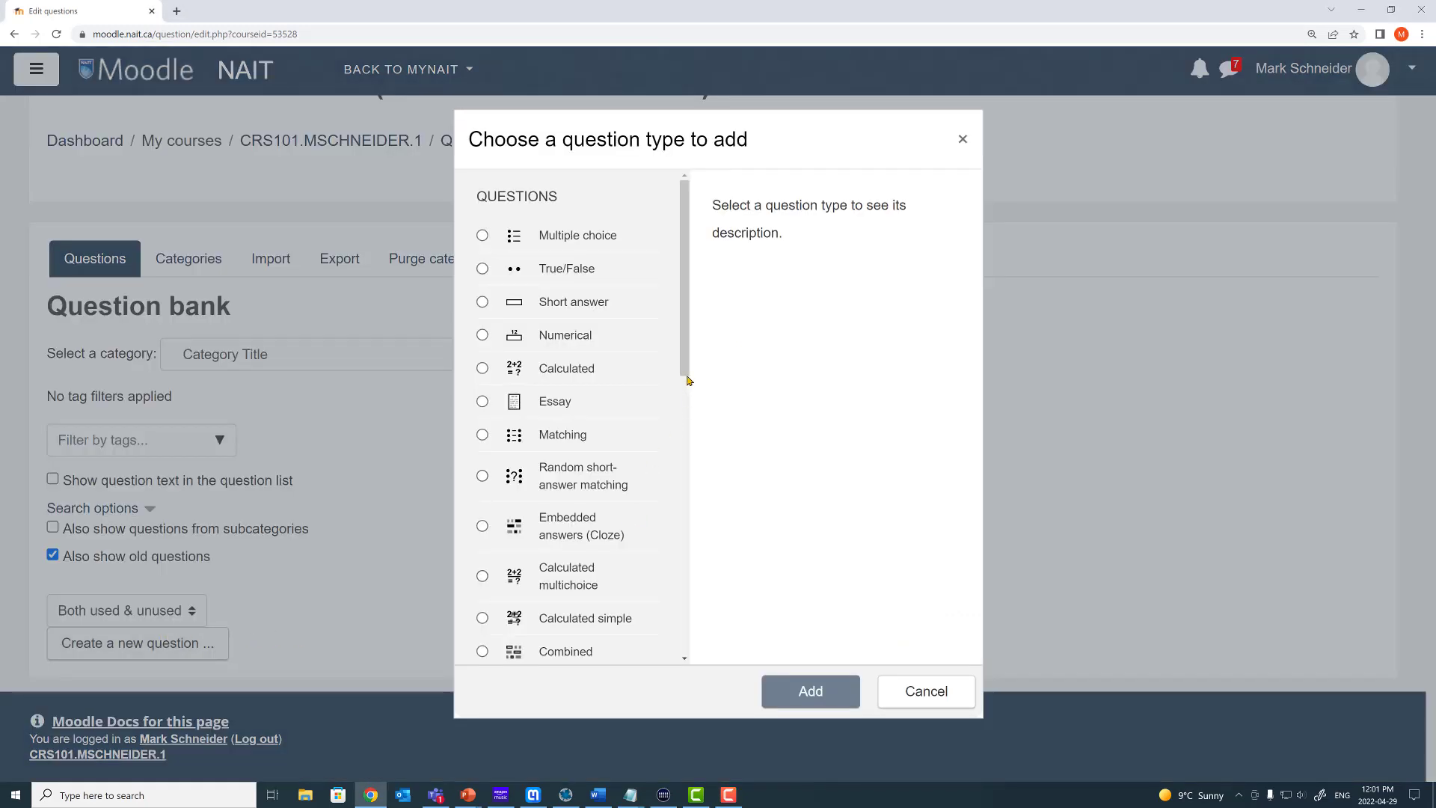
scroll(689, 414, "down", 1)
scroll(689, 414, "down", 5)
left_click(566, 502)
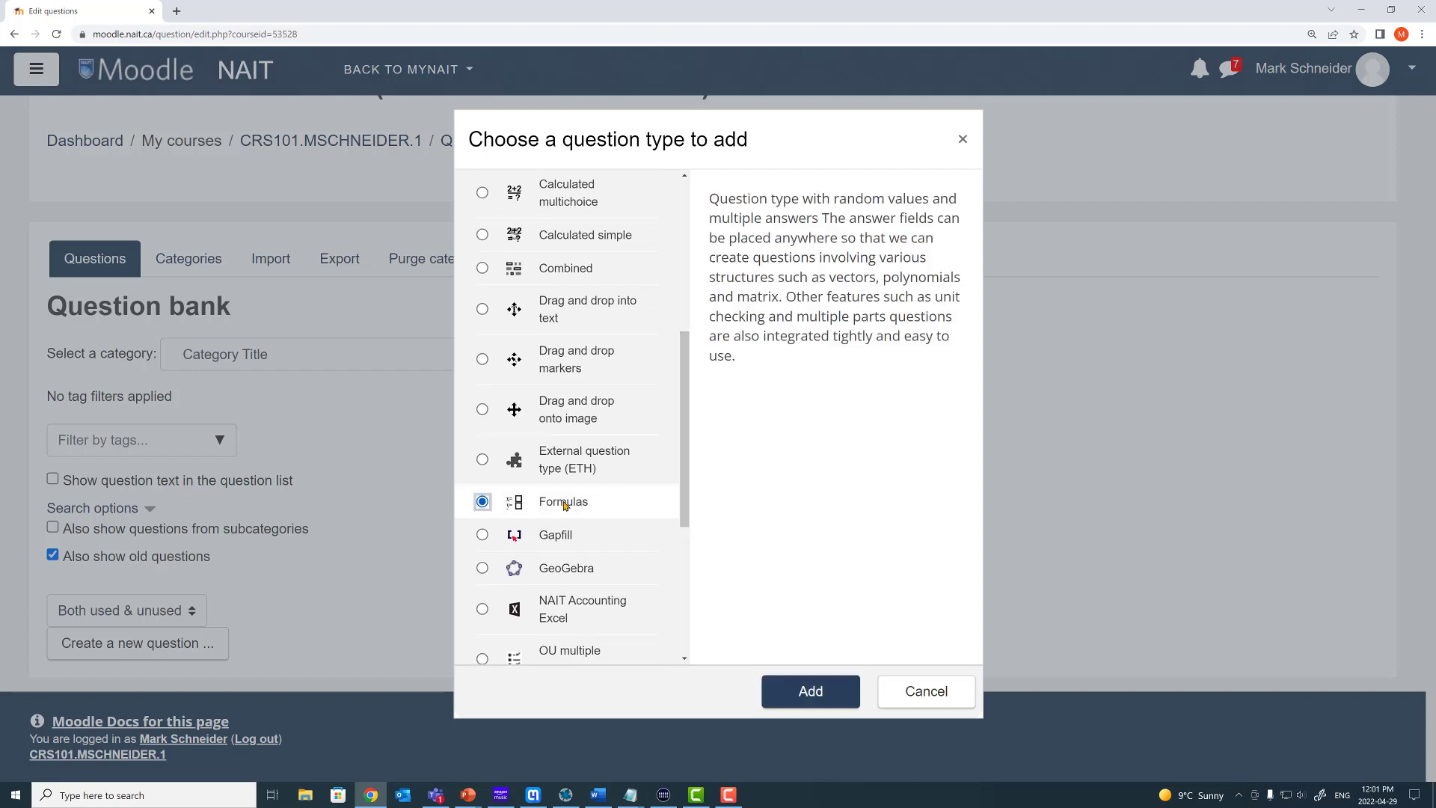
left_click(811, 689)
- Name the question "delete - random variables"
left_click(524, 488)
type("del")
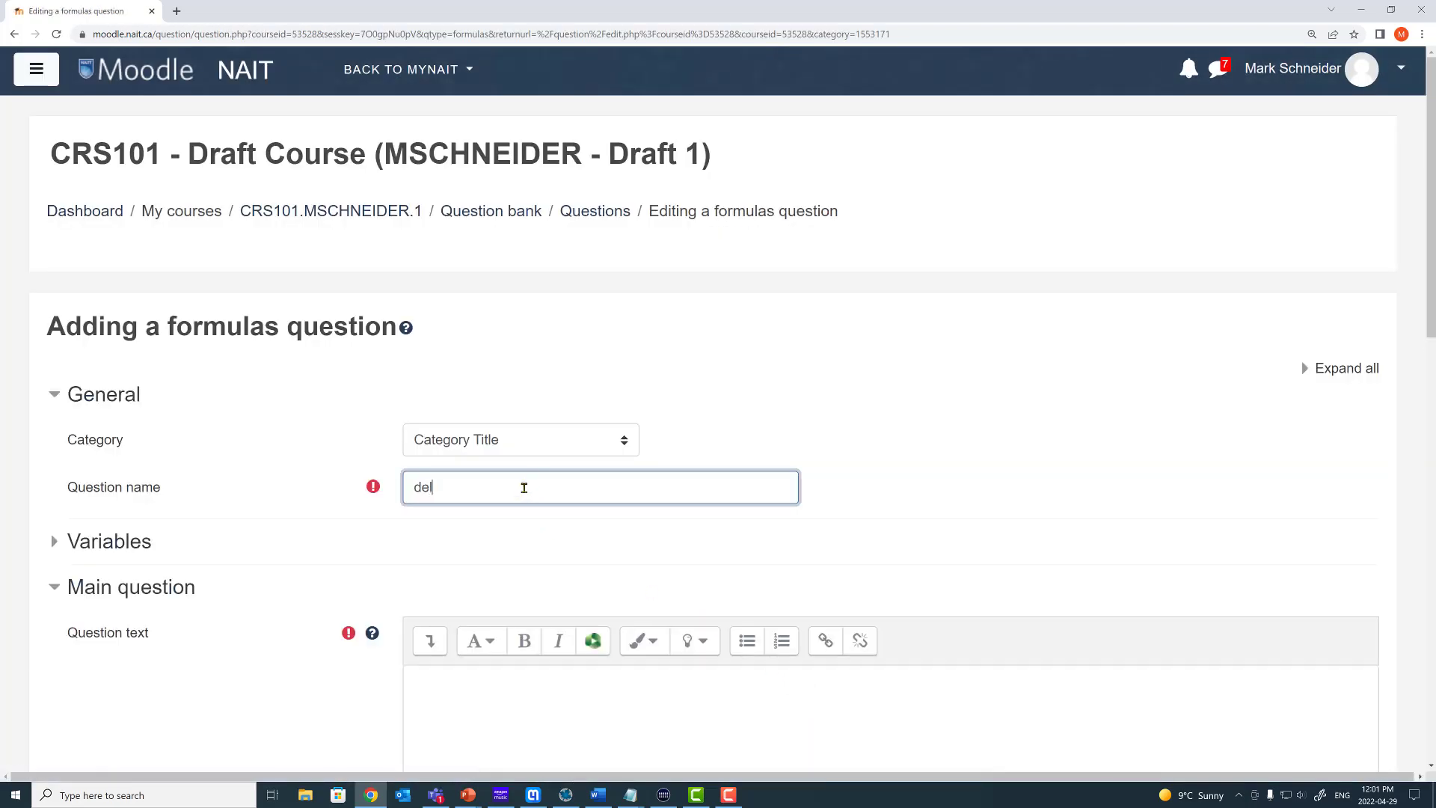
type("ete - random variables")
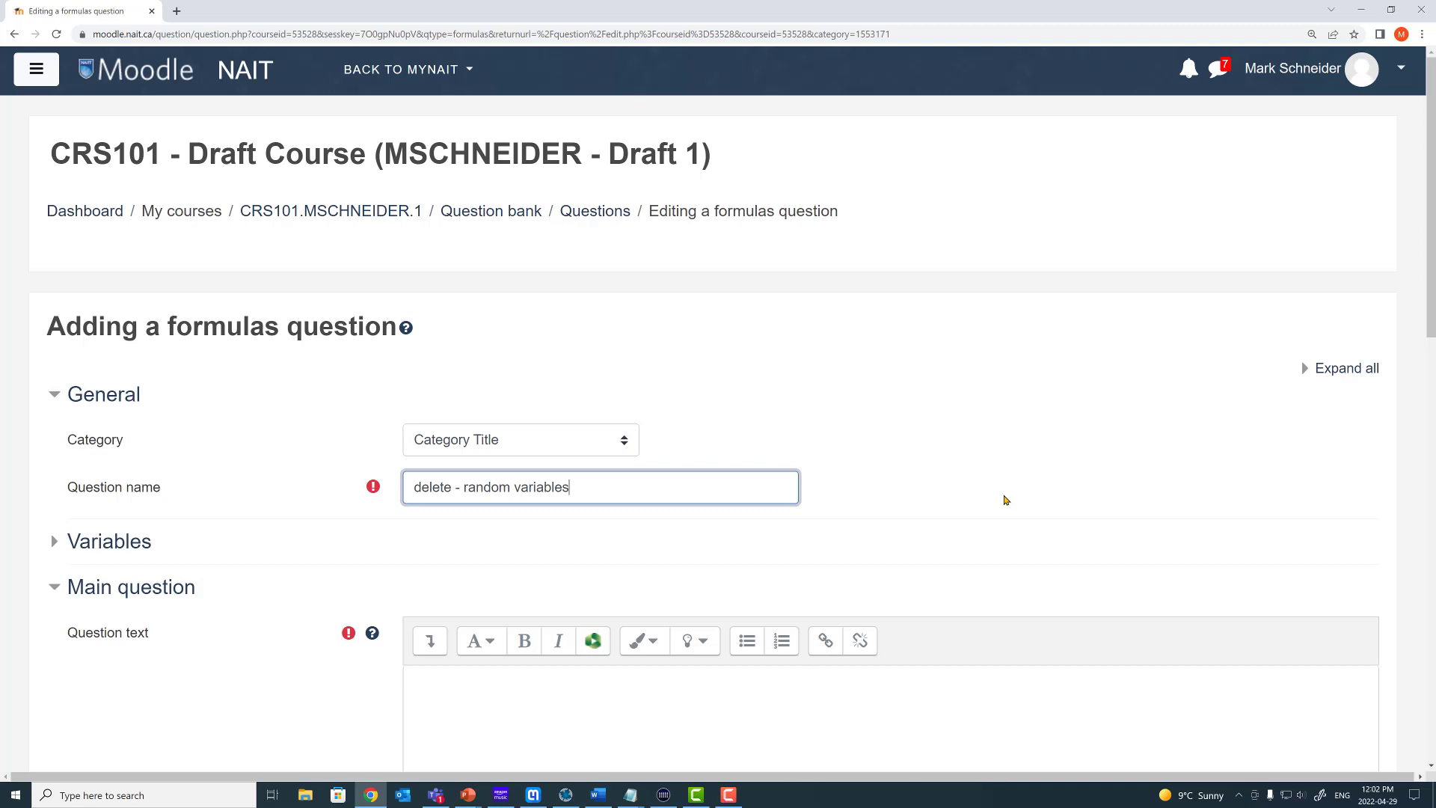
left_click_drag(598, 488, 397, 486)
left_click(972, 473)
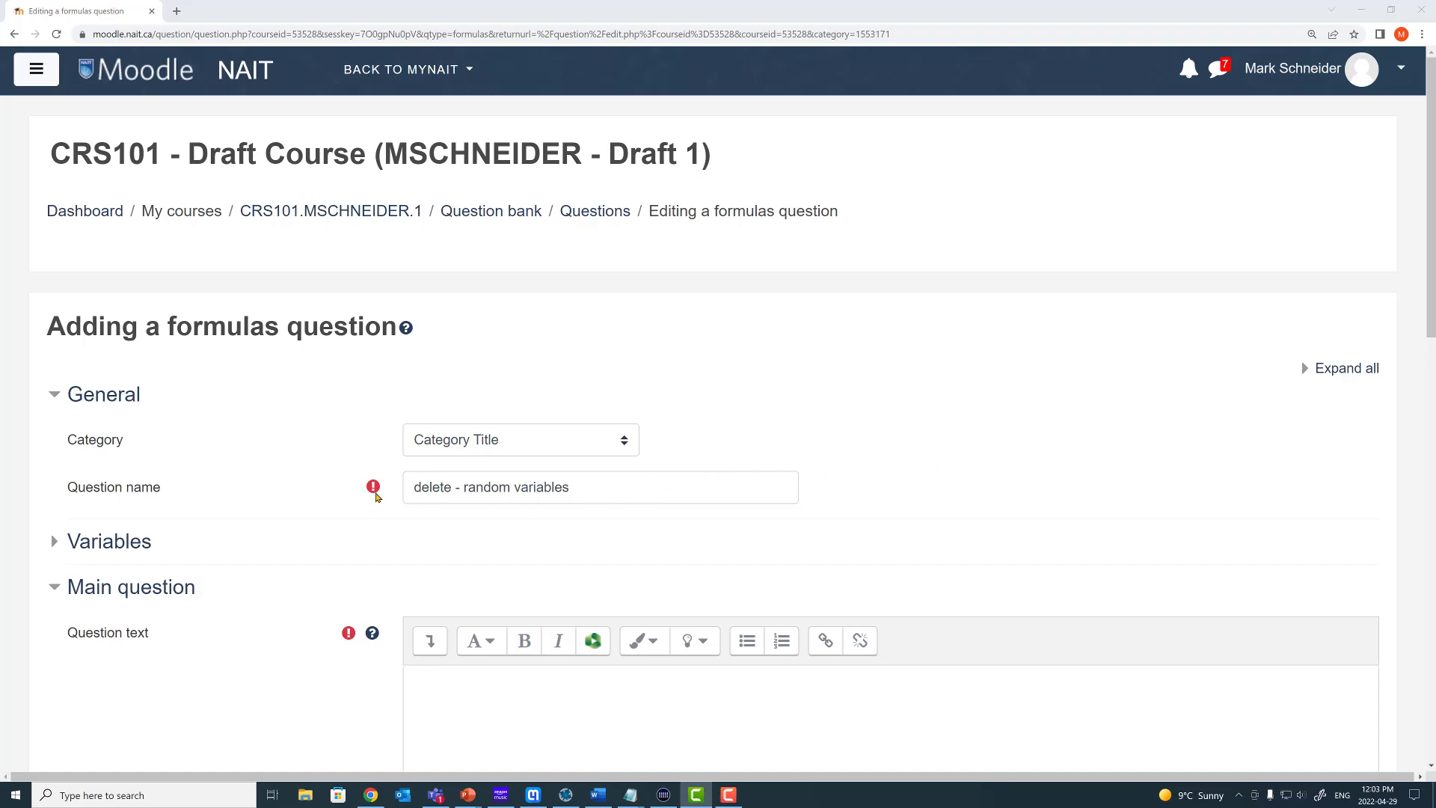
- Enter "Here is some text" as the main question text
mouse_move(375, 496)
scroll(385, 523, "down", 3)
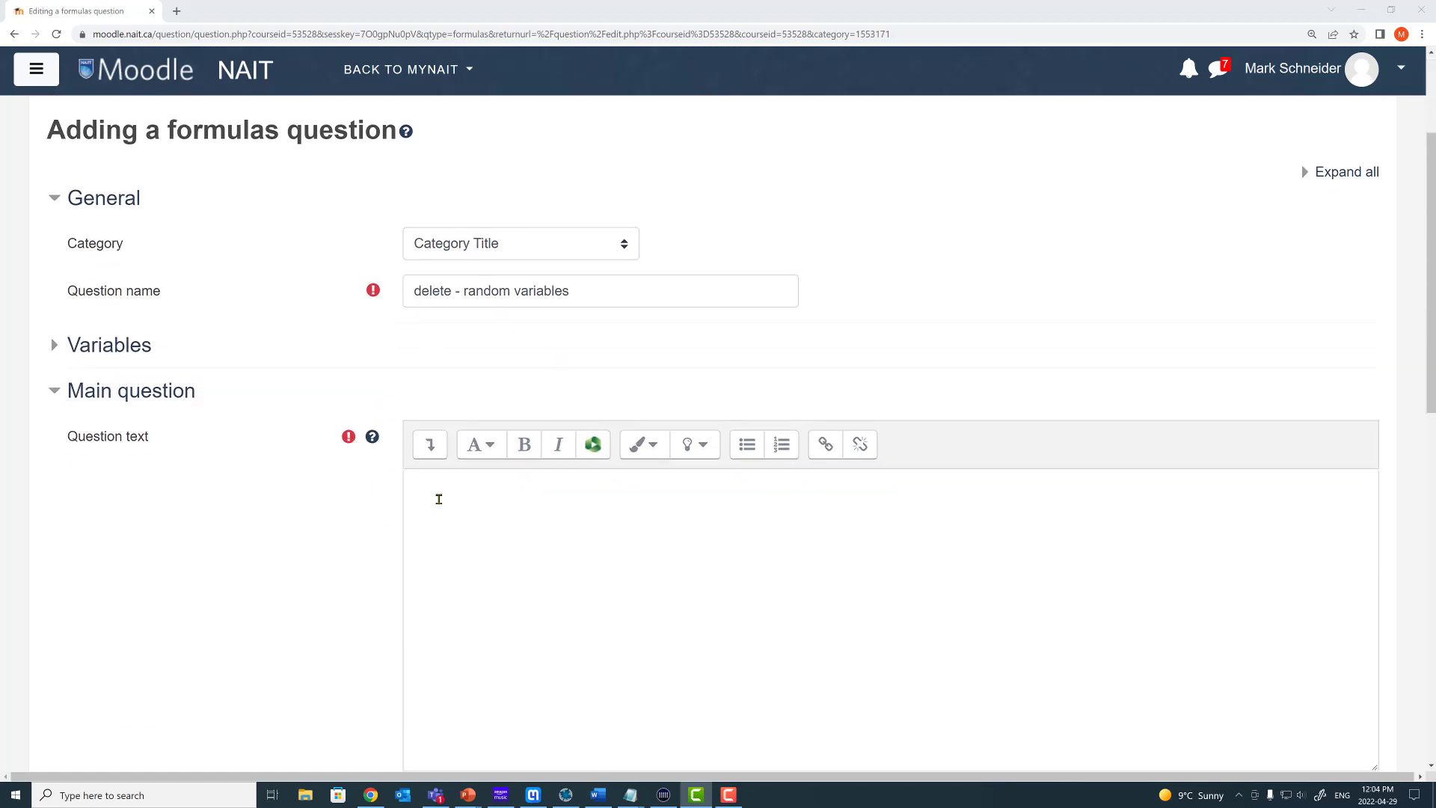
left_click(455, 503)
type("H")
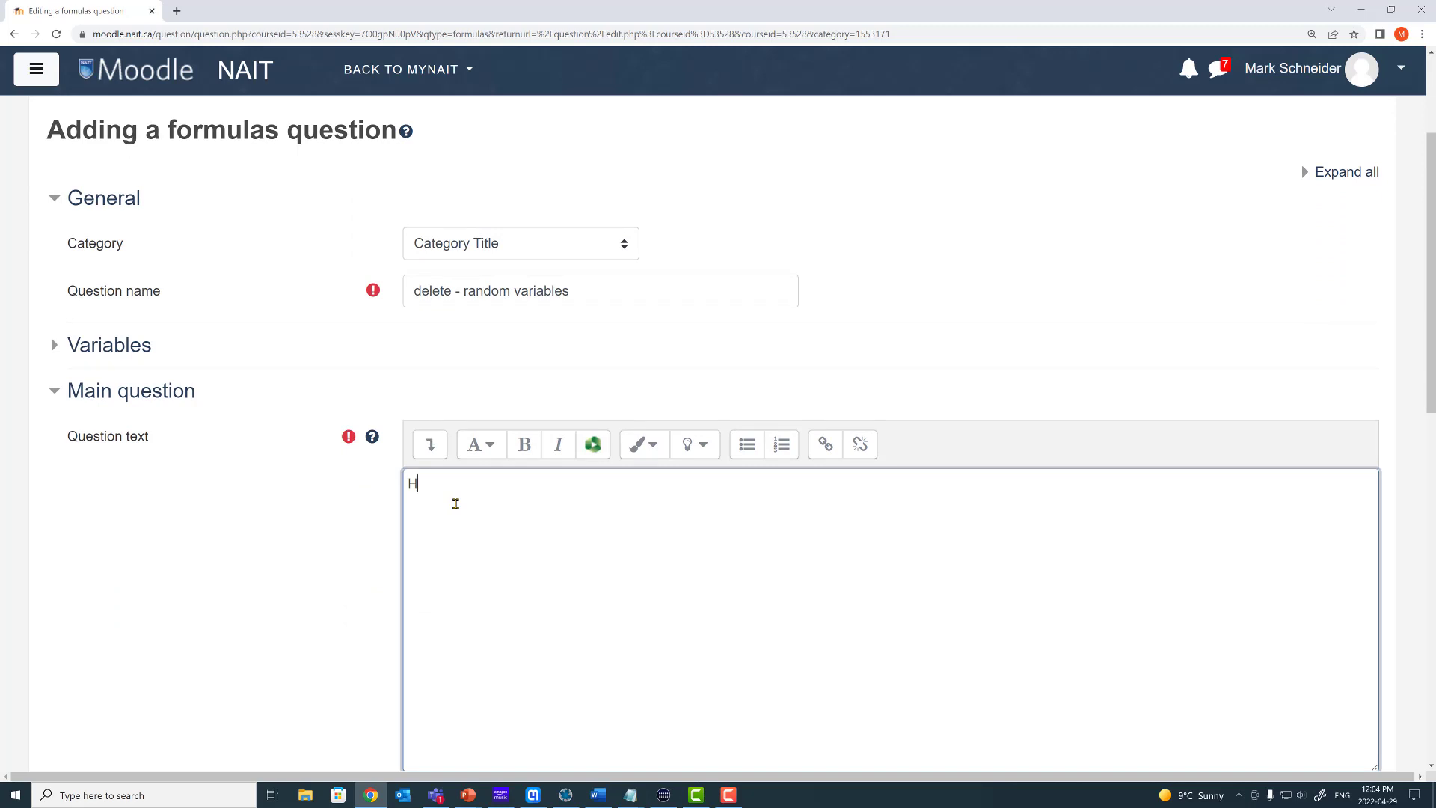
type("ere is some text")
left_click(333, 530)
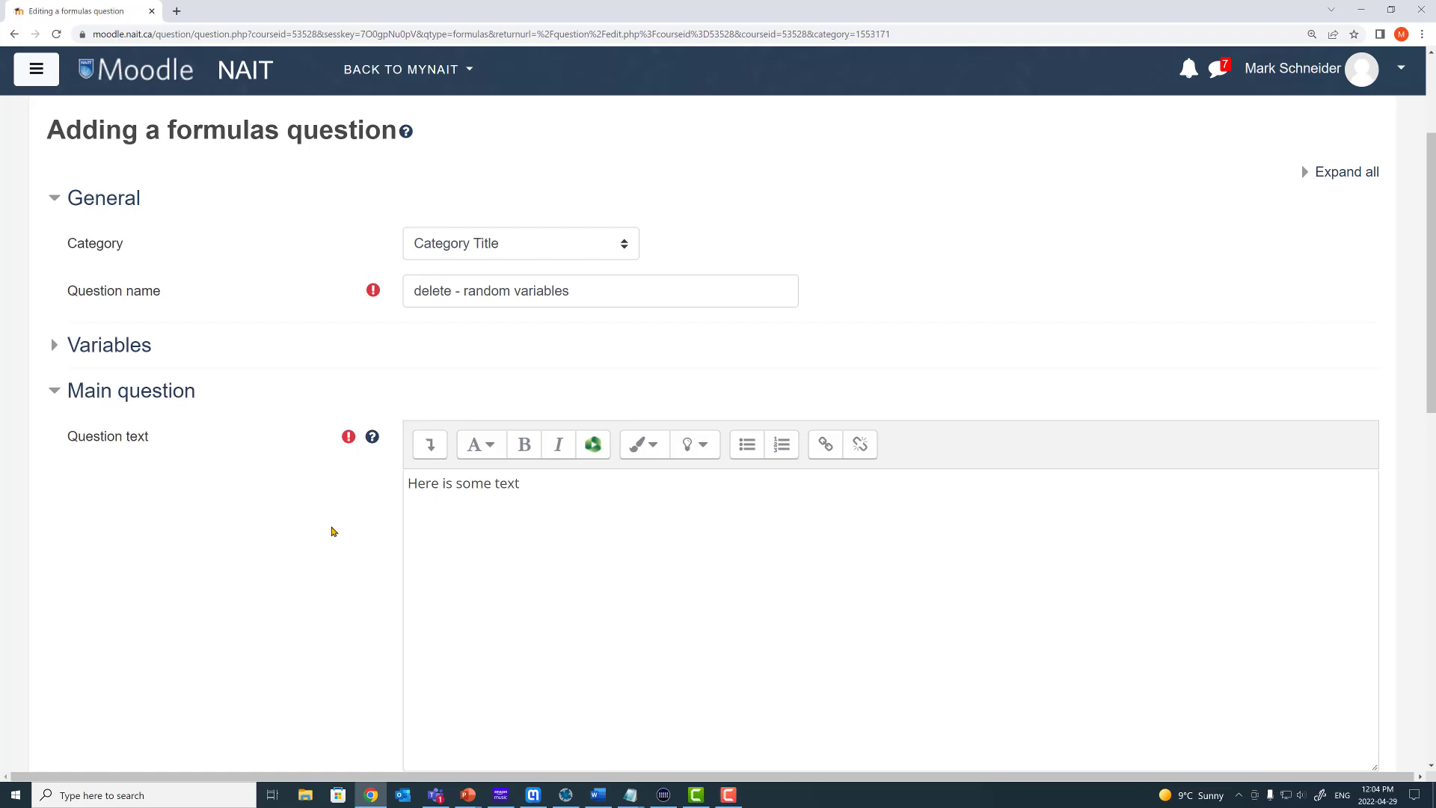
- Set the Part 1 answer to 123
scroll(329, 528, "down", 10)
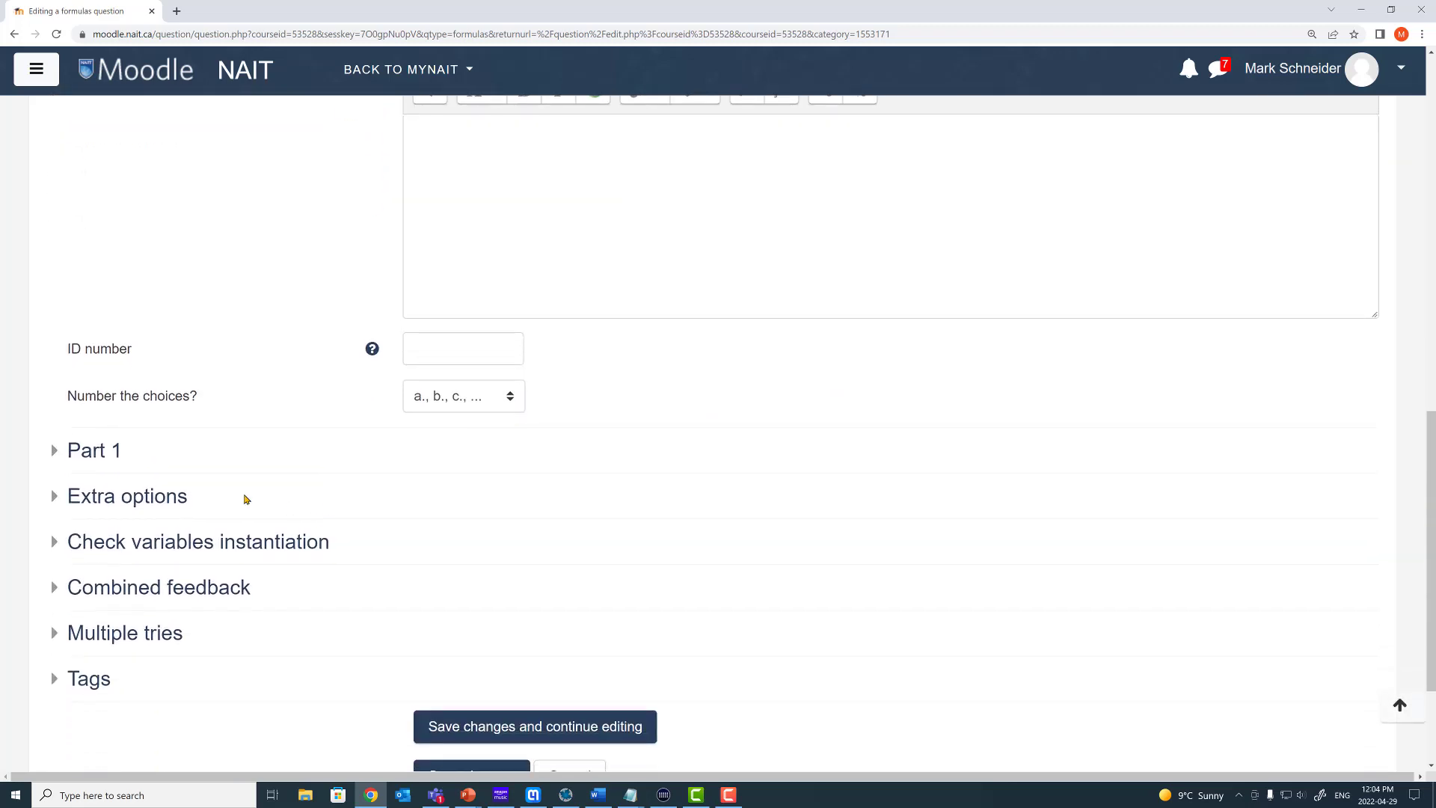
left_click(75, 451)
scroll(238, 464, "down", 1)
left_click(443, 555)
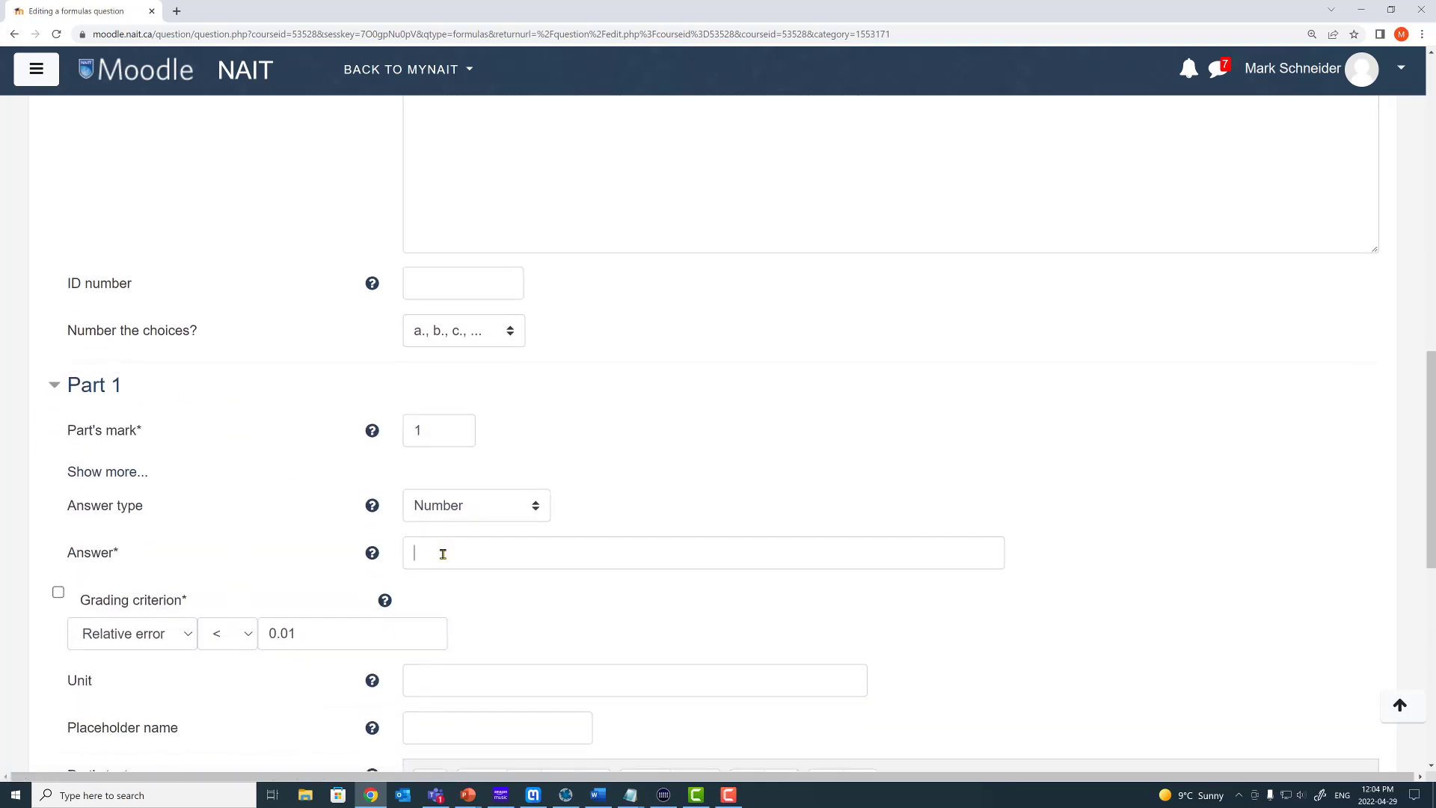
type("123")
left_click(688, 496)
- Save the question while keeping it open for editing
scroll(684, 489, "down", 4)
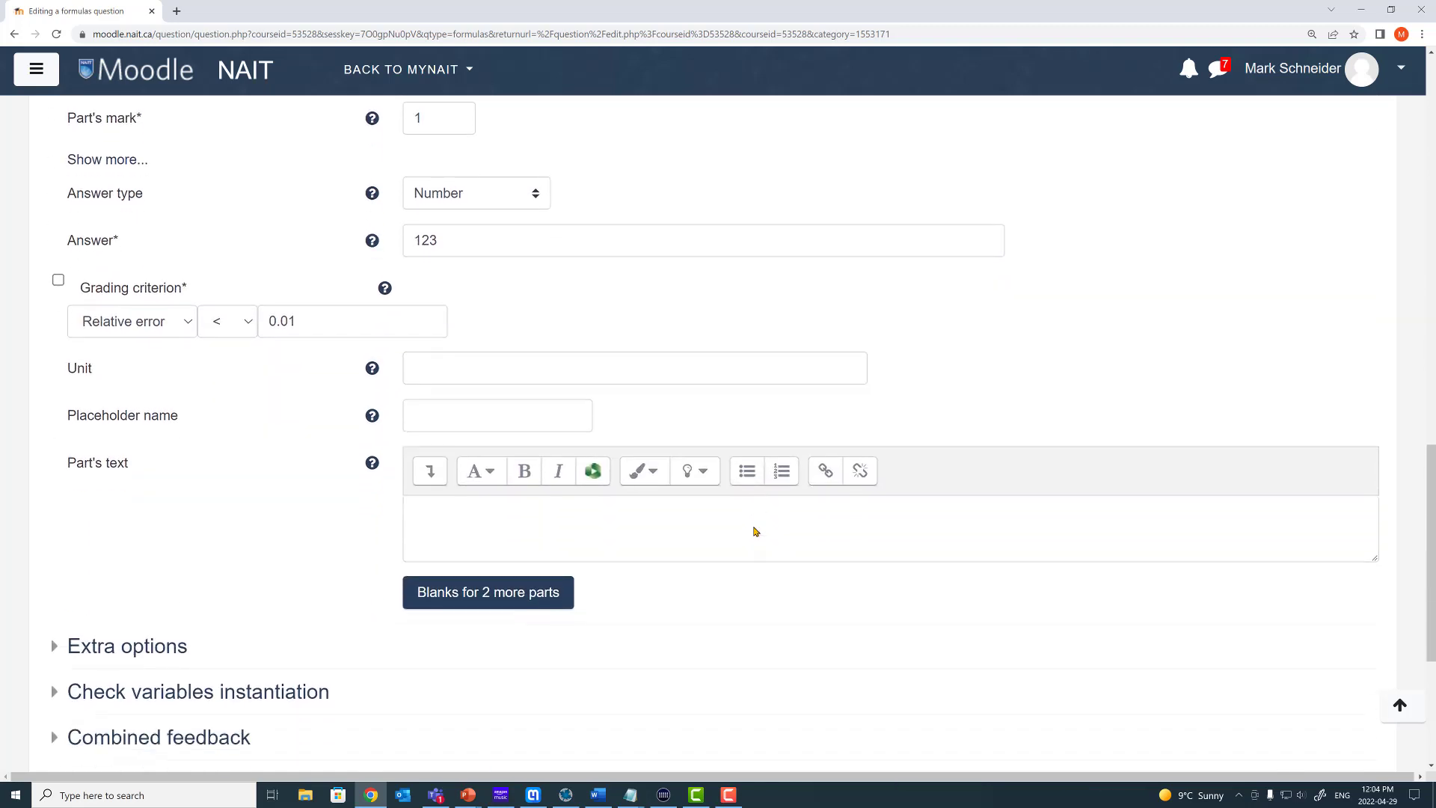
scroll(744, 561, "down", 1)
scroll(735, 593, "down", 2)
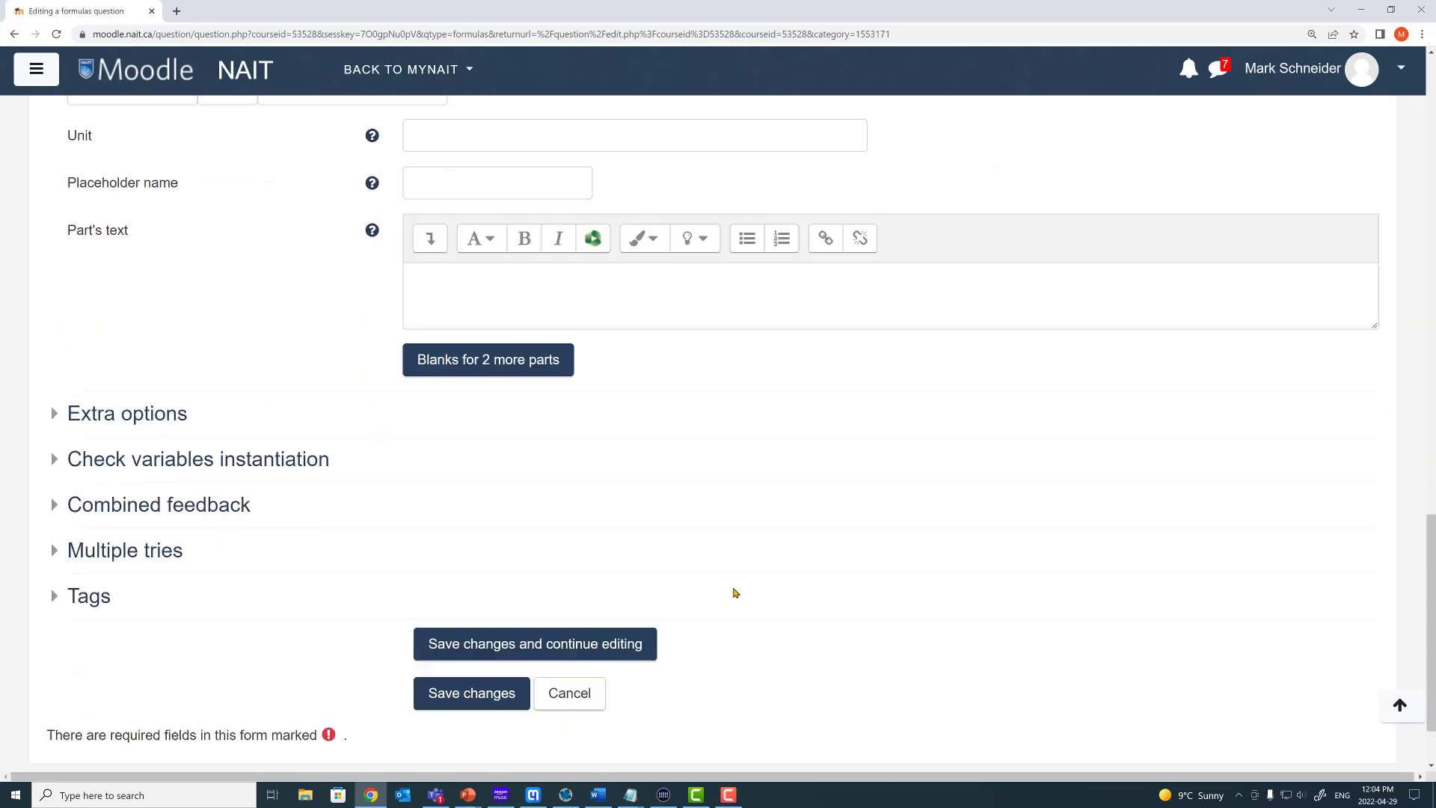
scroll(736, 593, "down", 1)
left_click(566, 602)
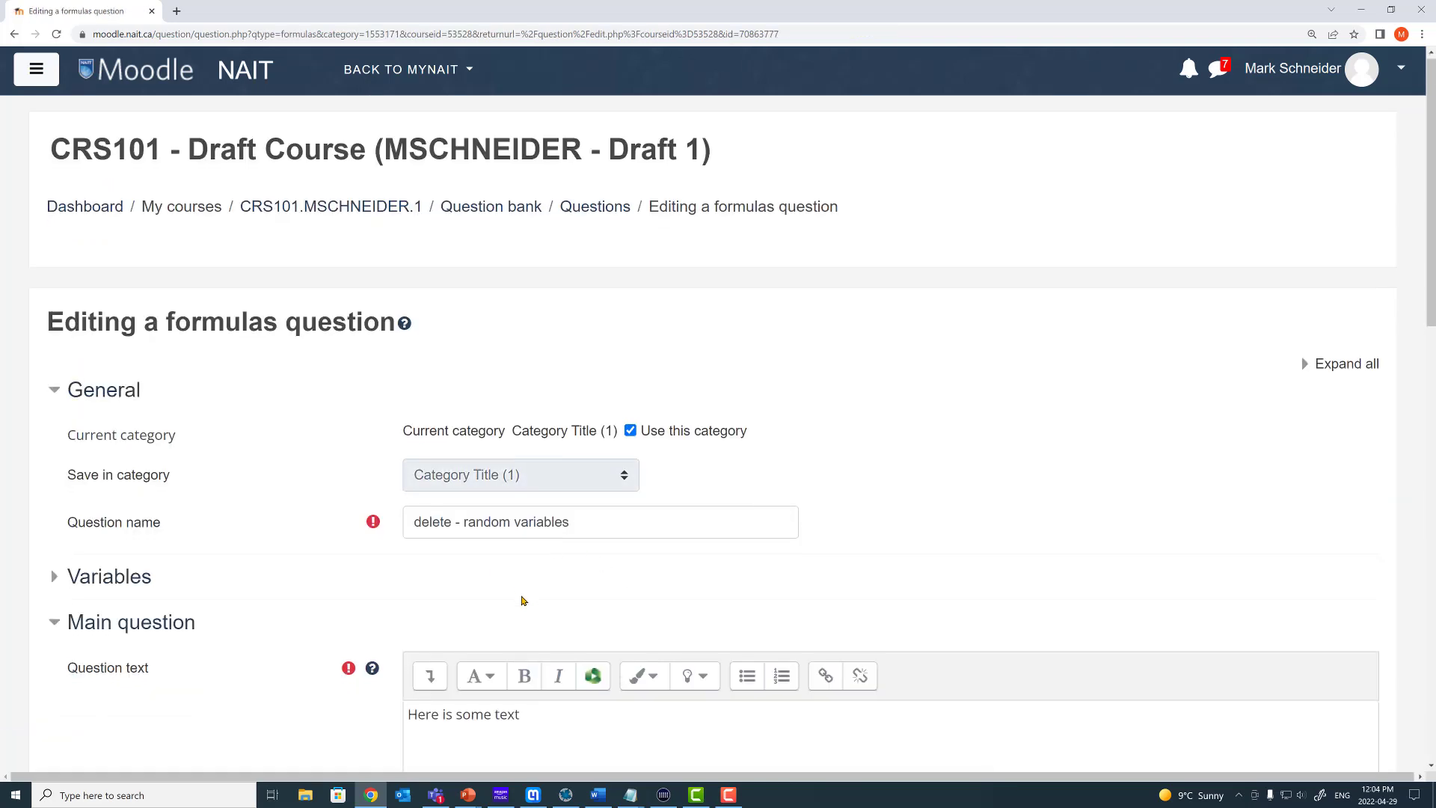
- Preview the question, check the answer 123, and close the preview
scroll(521, 598, "down", 20)
left_click(708, 550)
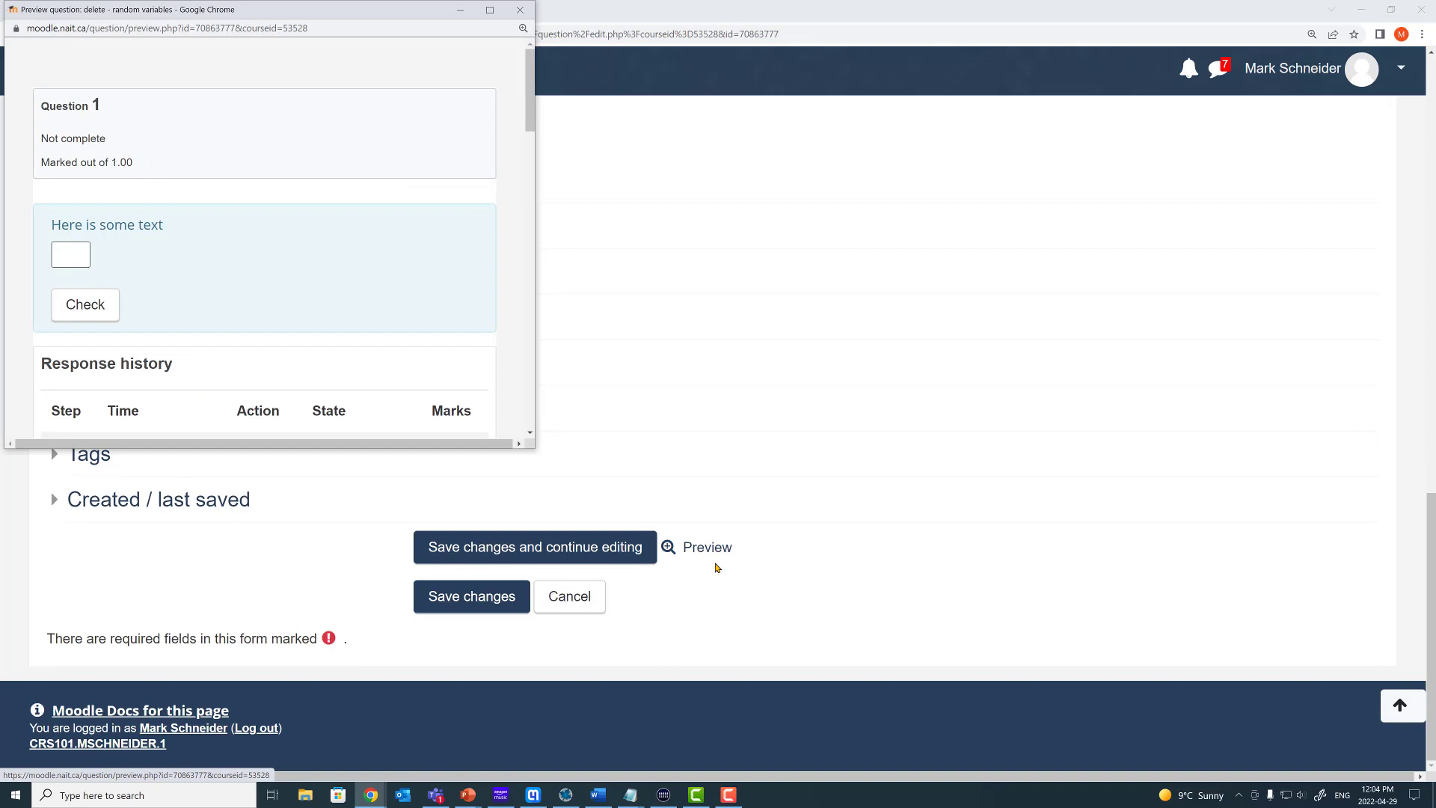
left_click(79, 254)
type("123")
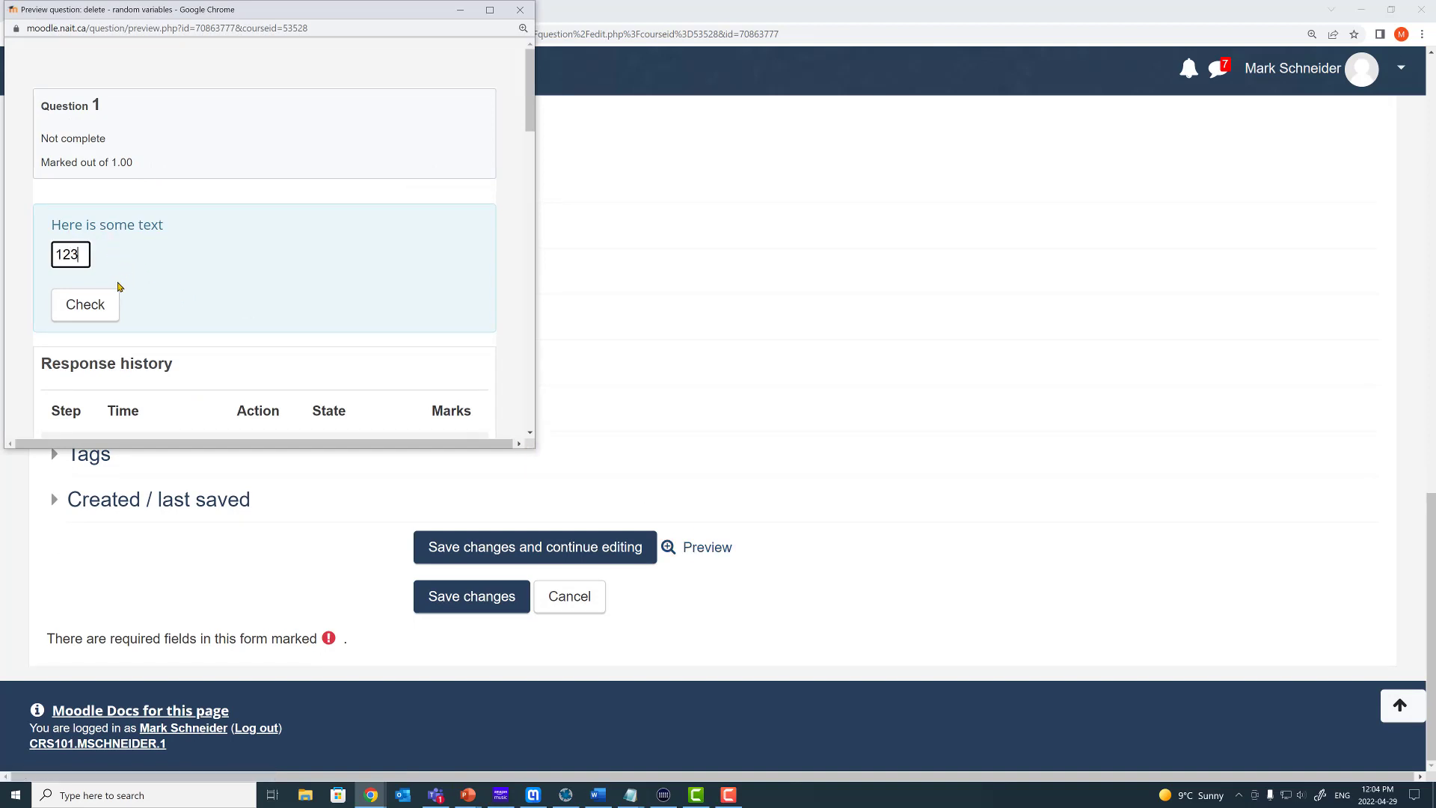
left_click(87, 305)
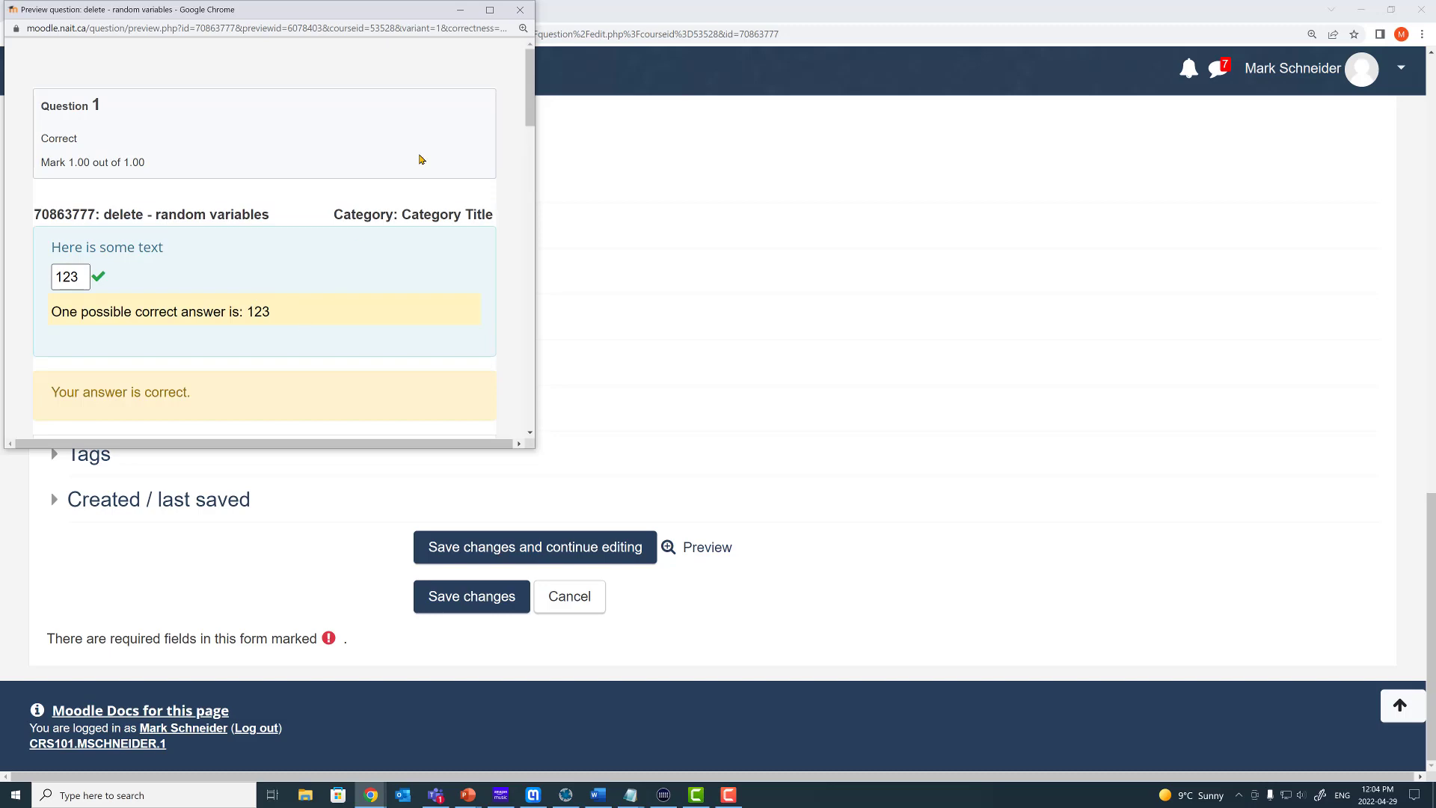
left_click(520, 10)
- Expand the Variables section and define the random variable A={1,2,3}; in the Random variables field
scroll(389, 427, "up", 12)
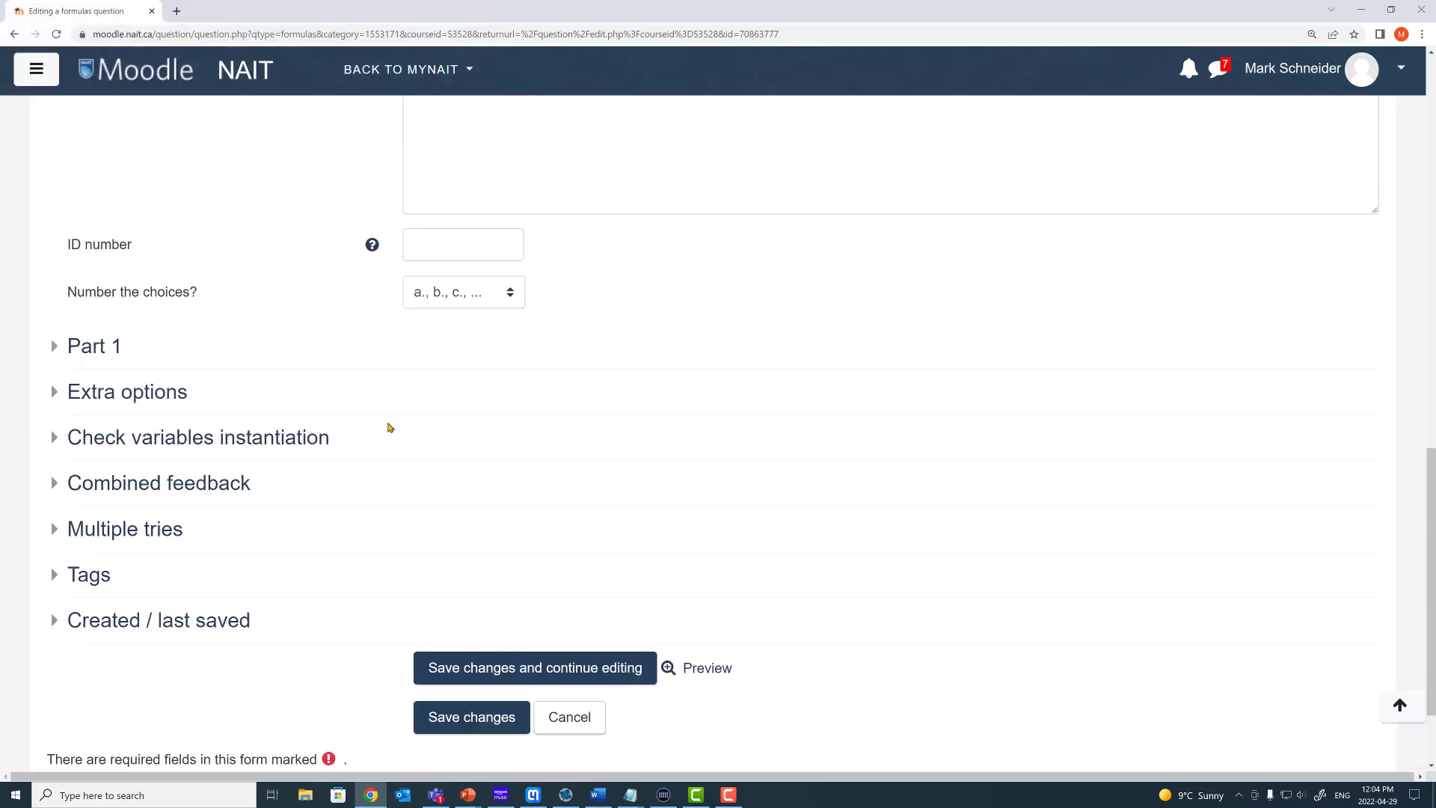
left_click(129, 381)
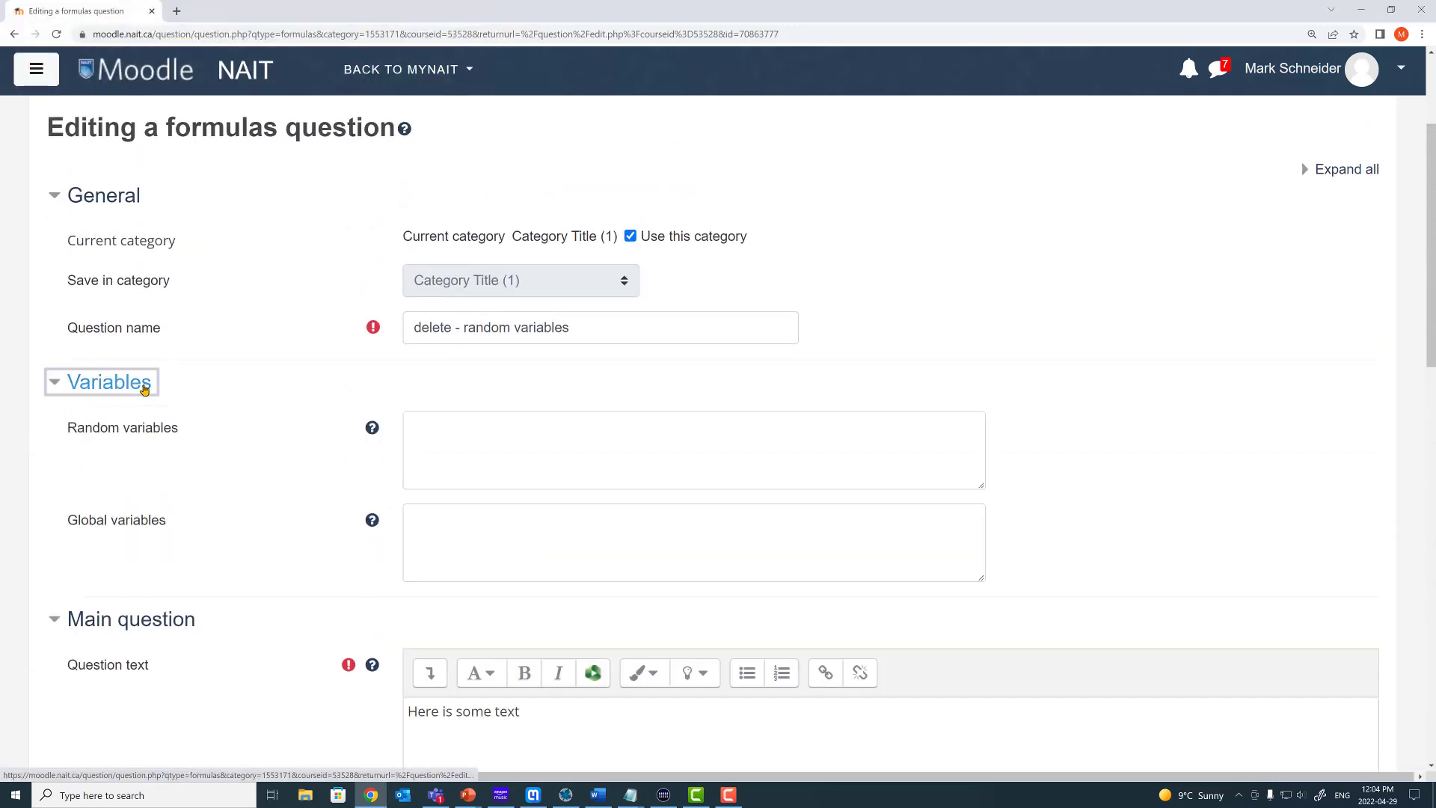
scroll(304, 420, "up", 1)
left_click(474, 506)
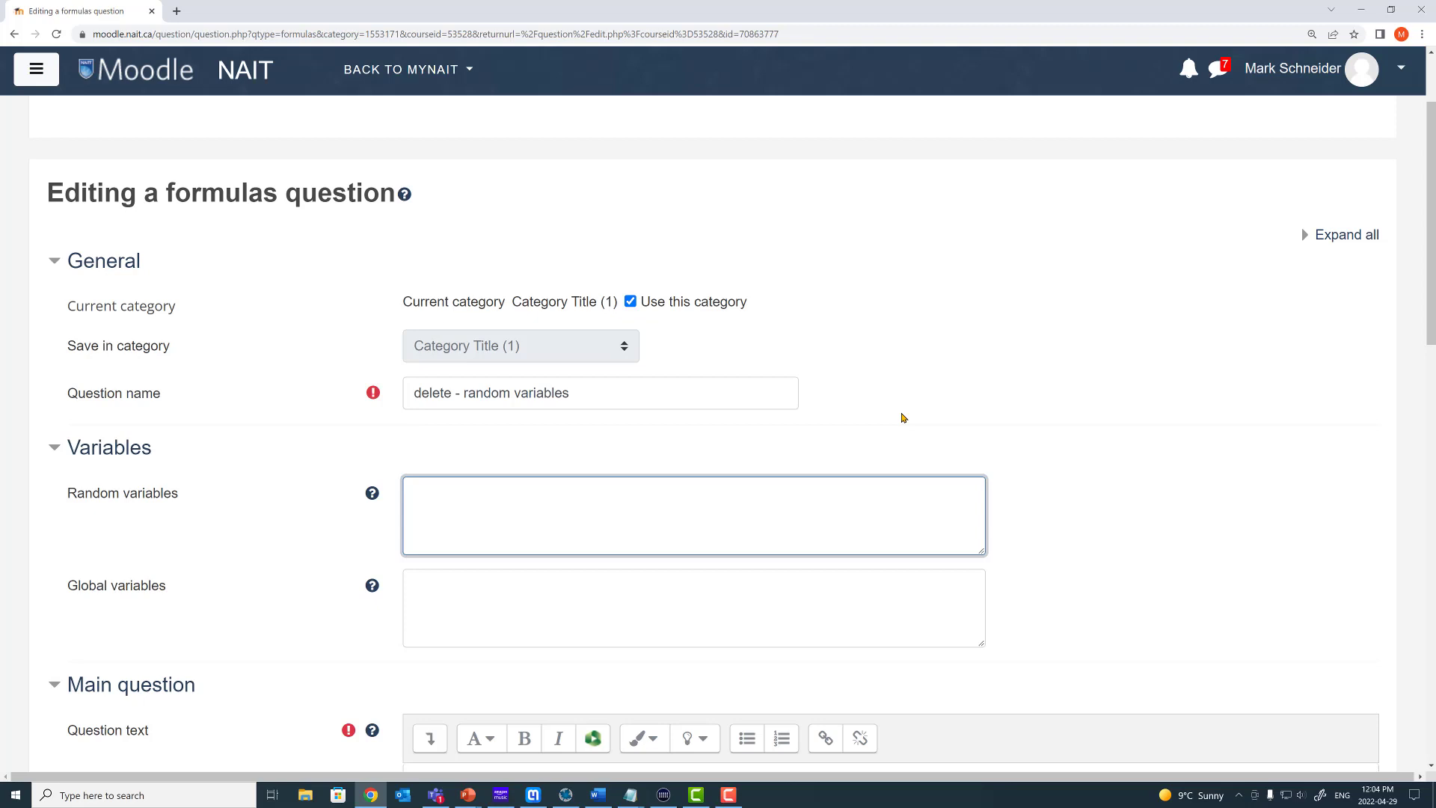
type("A={1,2,3};")
left_click_drag(424, 493, 412, 494)
left_click_drag(432, 494, 471, 494)
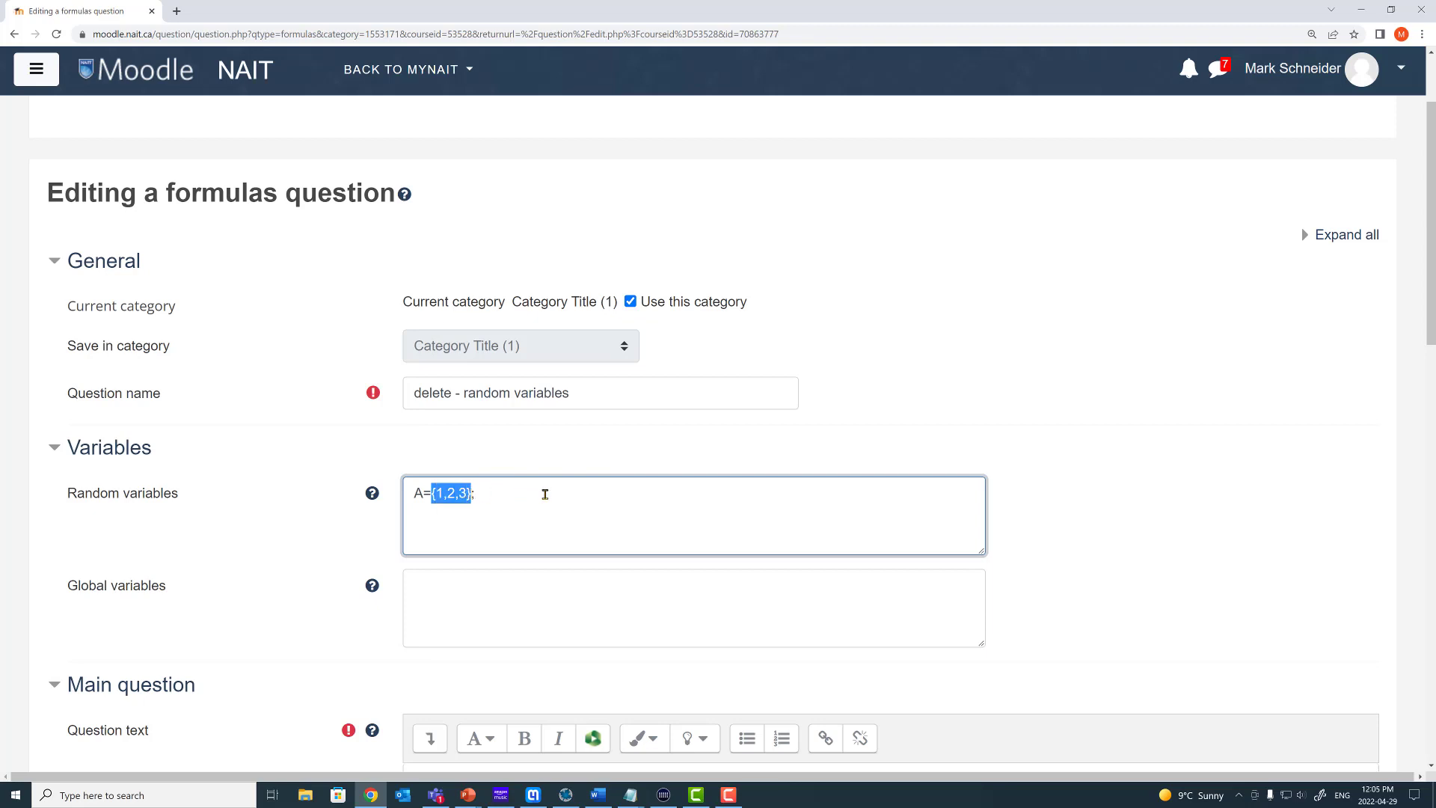
left_click(545, 494)
left_click_drag(472, 494, 466, 493)
left_click(554, 491)
left_click_drag(436, 493, 466, 493)
left_click(519, 493)
- Add the random variable orange={5,5,5,5,5,5}; on the line below A
key("Return")
type("orange={5};")
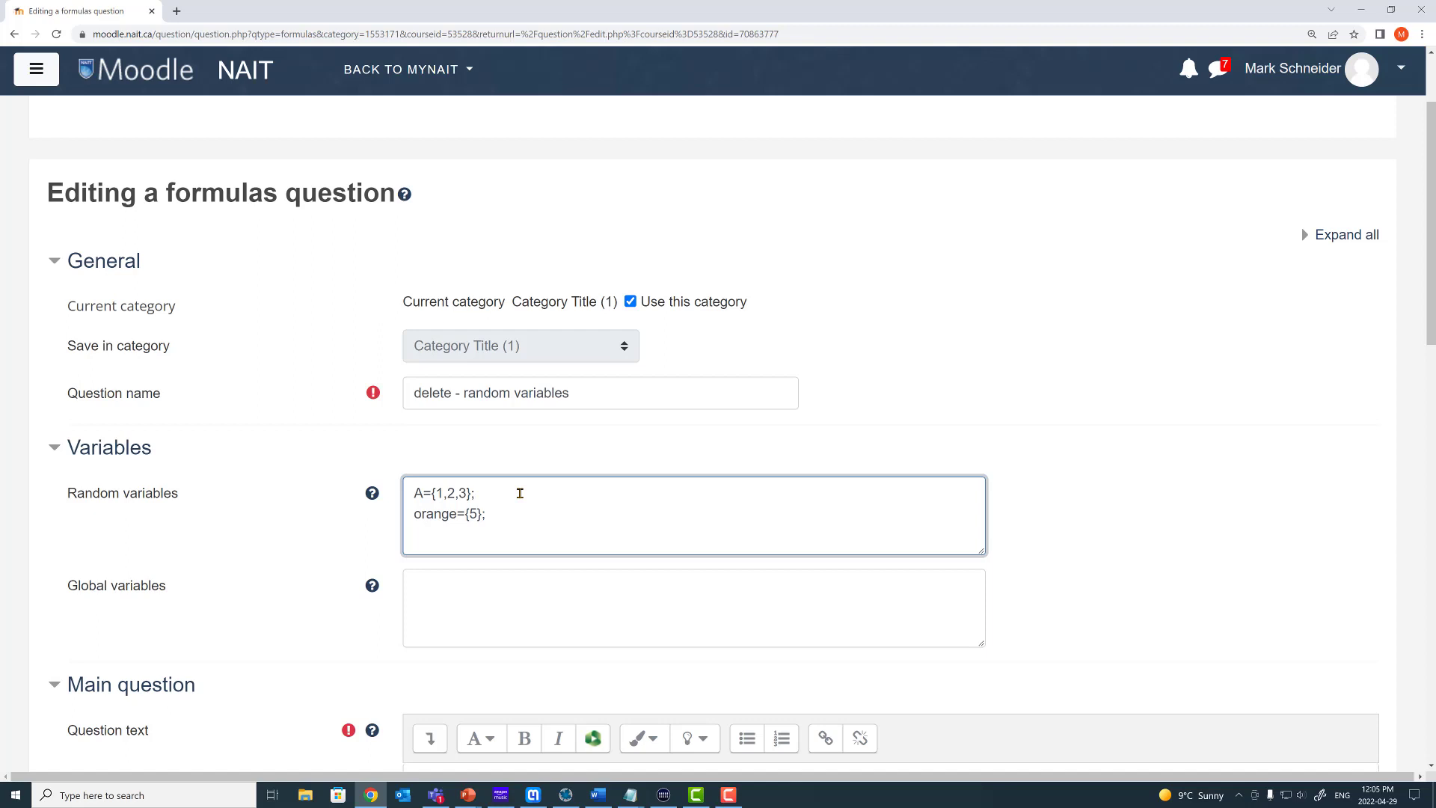
double_click(472, 515)
left_click(527, 515)
key("Left")
key("Left")
type(",5,5,5,5,5")
- Add the random variable b_1={1 : 8 : 1}; below orange and review its start, end and increment values
left_click(638, 517)
type("b_1={1 : 8 : 1};")
left_click(469, 534)
double_click(480, 534)
left_click(520, 534)
double_click(451, 535)
double_click(472, 534)
double_click(494, 534)
left_click(626, 532)
double_click(452, 534)
double_click(473, 534)
- Add the random variable B_1={10:11:0.01}; on the line below b_1
left_click(592, 539)
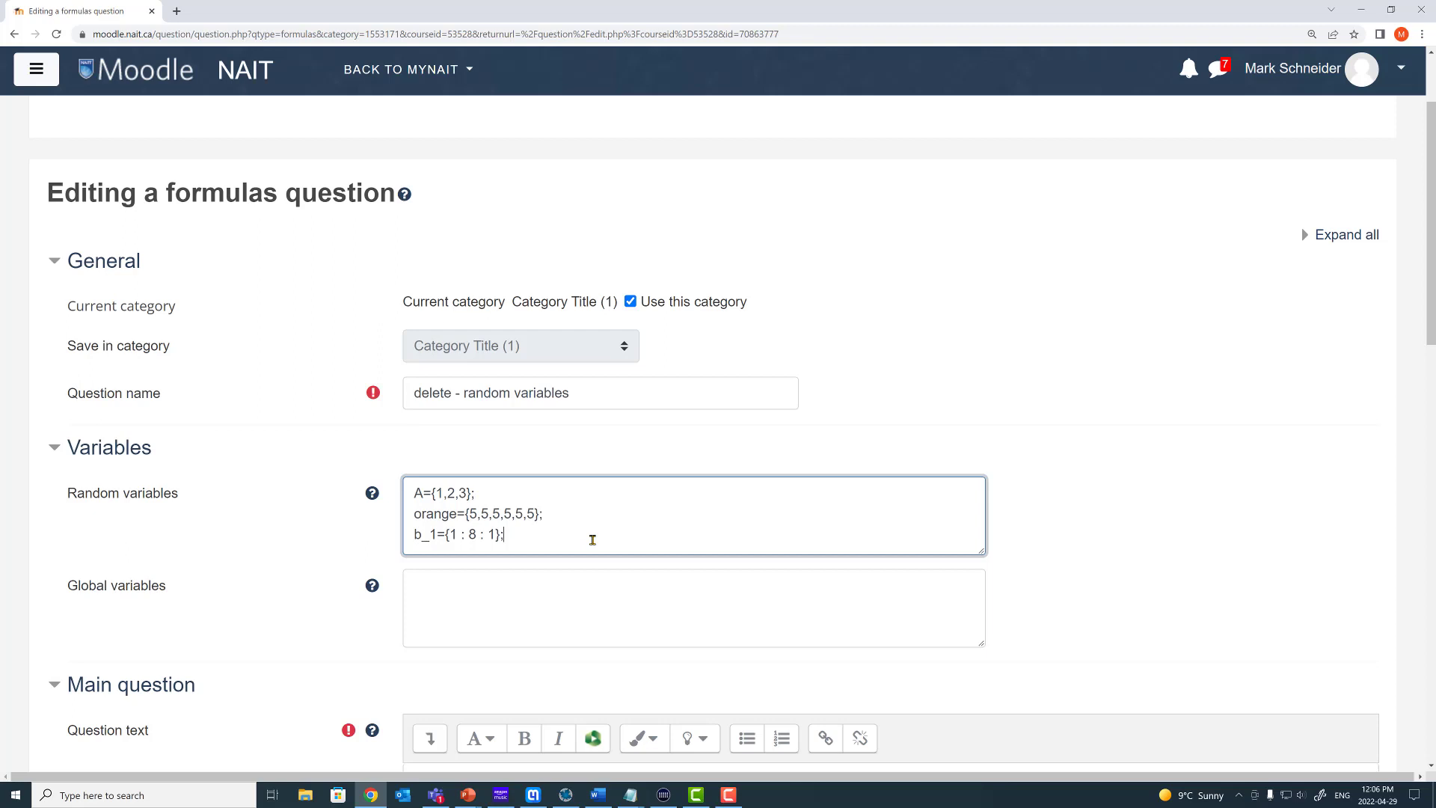
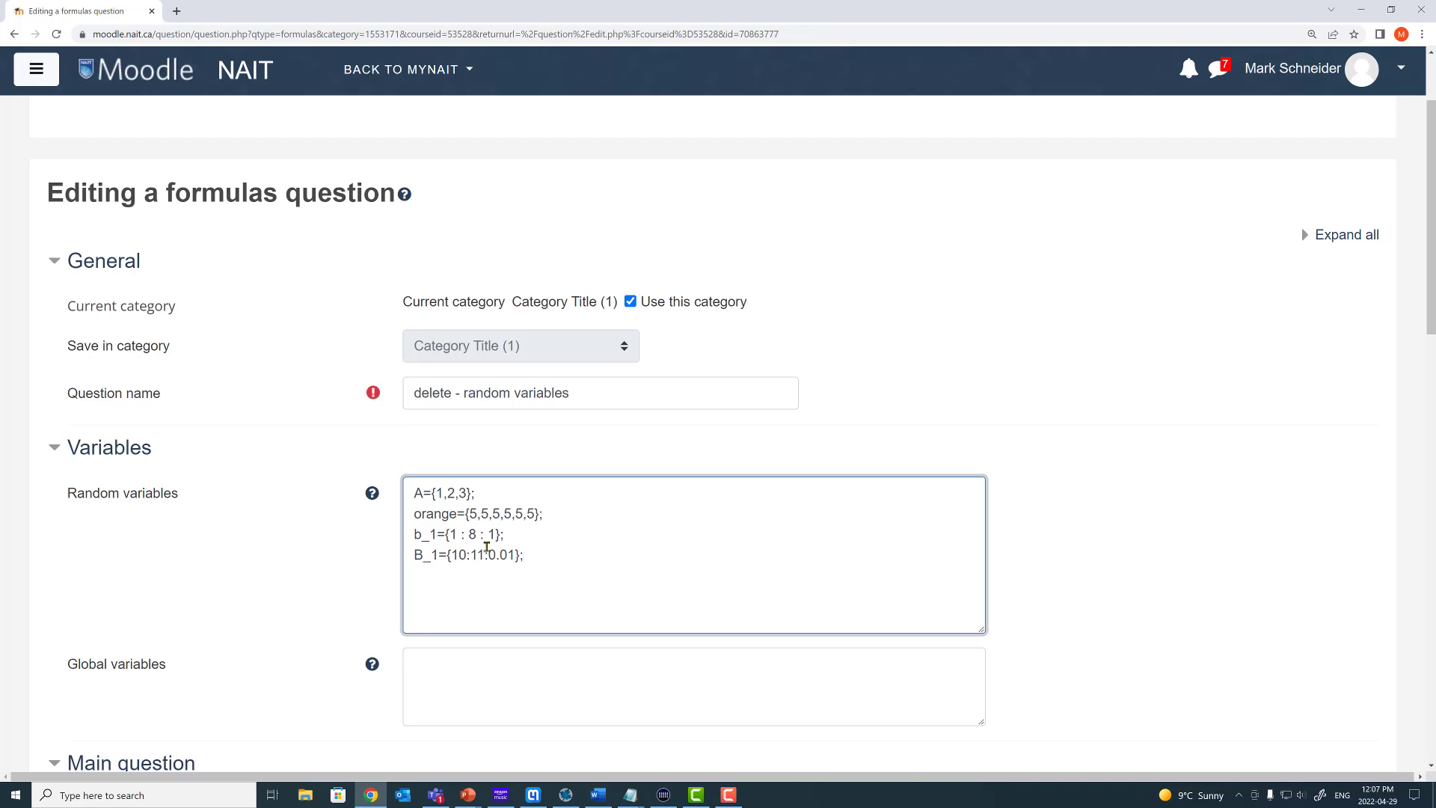
double_click(456, 554)
double_click(480, 554)
double_click(499, 554)
left_click(555, 554)
- Try renaming the 10:11:0.01 variable to lowercase b_1, compare it with the line above, and restore the name B_1
key("Home")
key("shift+Right")
type("b")
left_click_drag(540, 555, 406, 555)
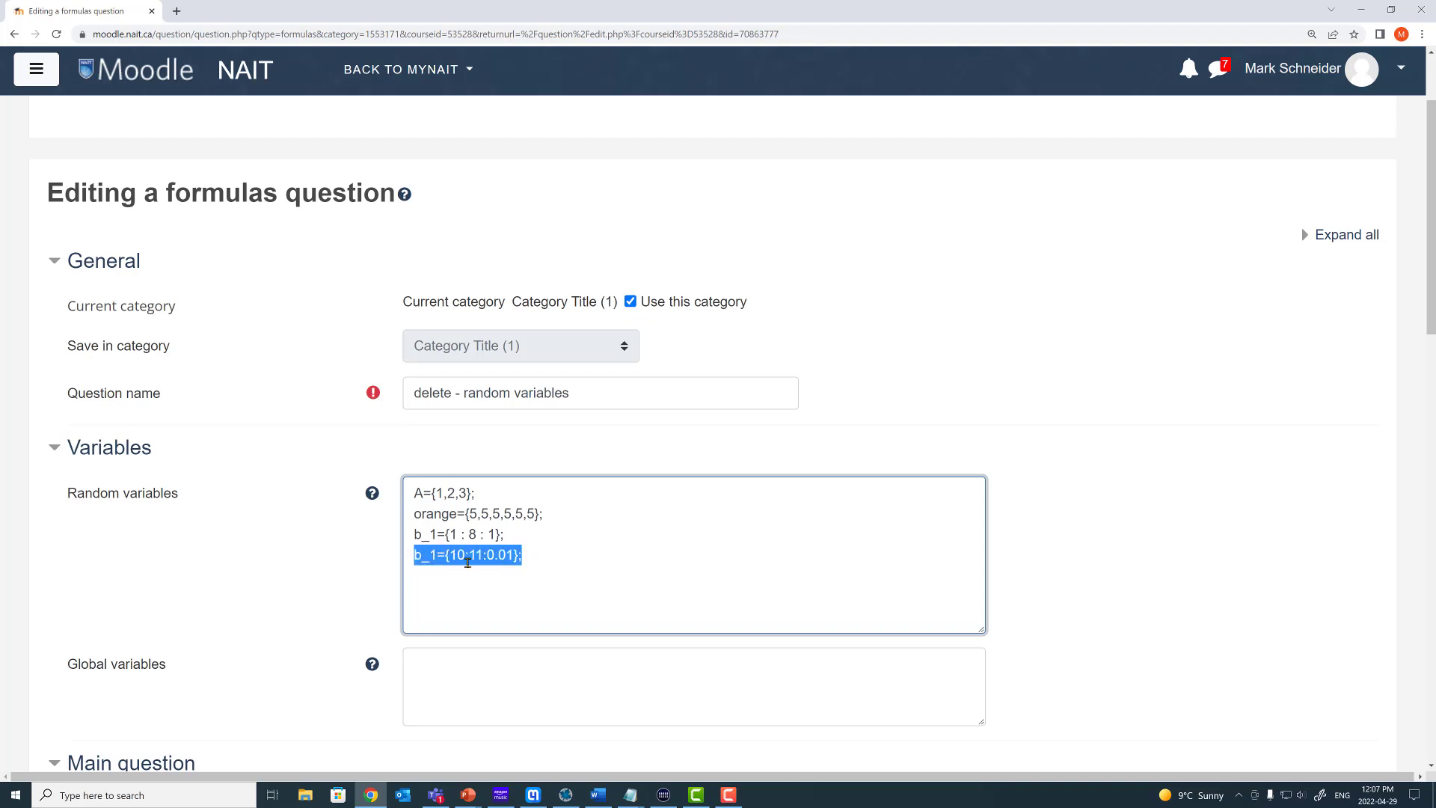
left_click_drag(528, 536, 404, 535)
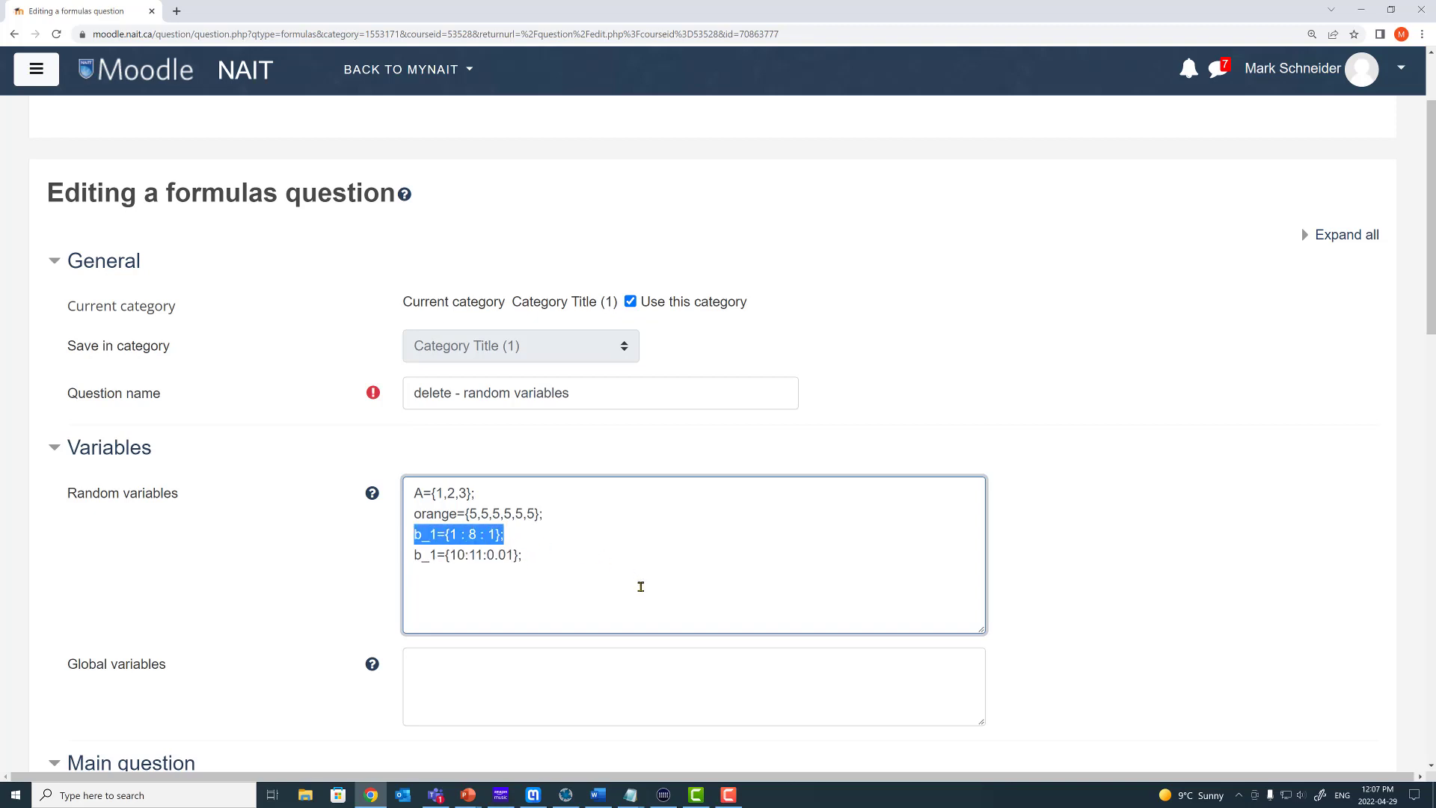
left_click(549, 557)
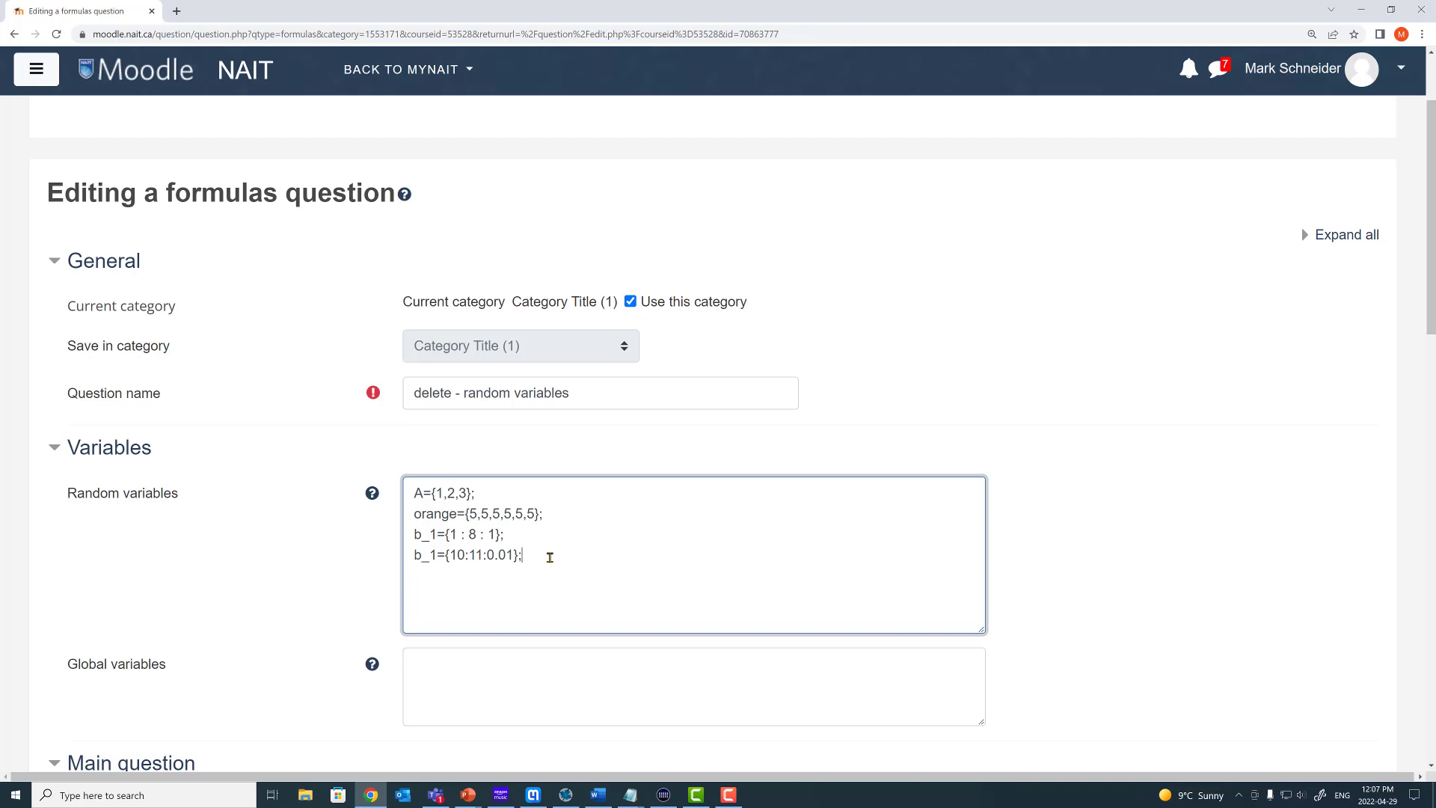
left_click_drag(422, 555, 413, 555)
type("B")
left_click(578, 554)
- Try the sample-value notes #10, #11 and #10.1 after the B_1 definition, and remove them
left_click_drag(488, 555, 515, 555)
left_click(549, 560)
type("#10")
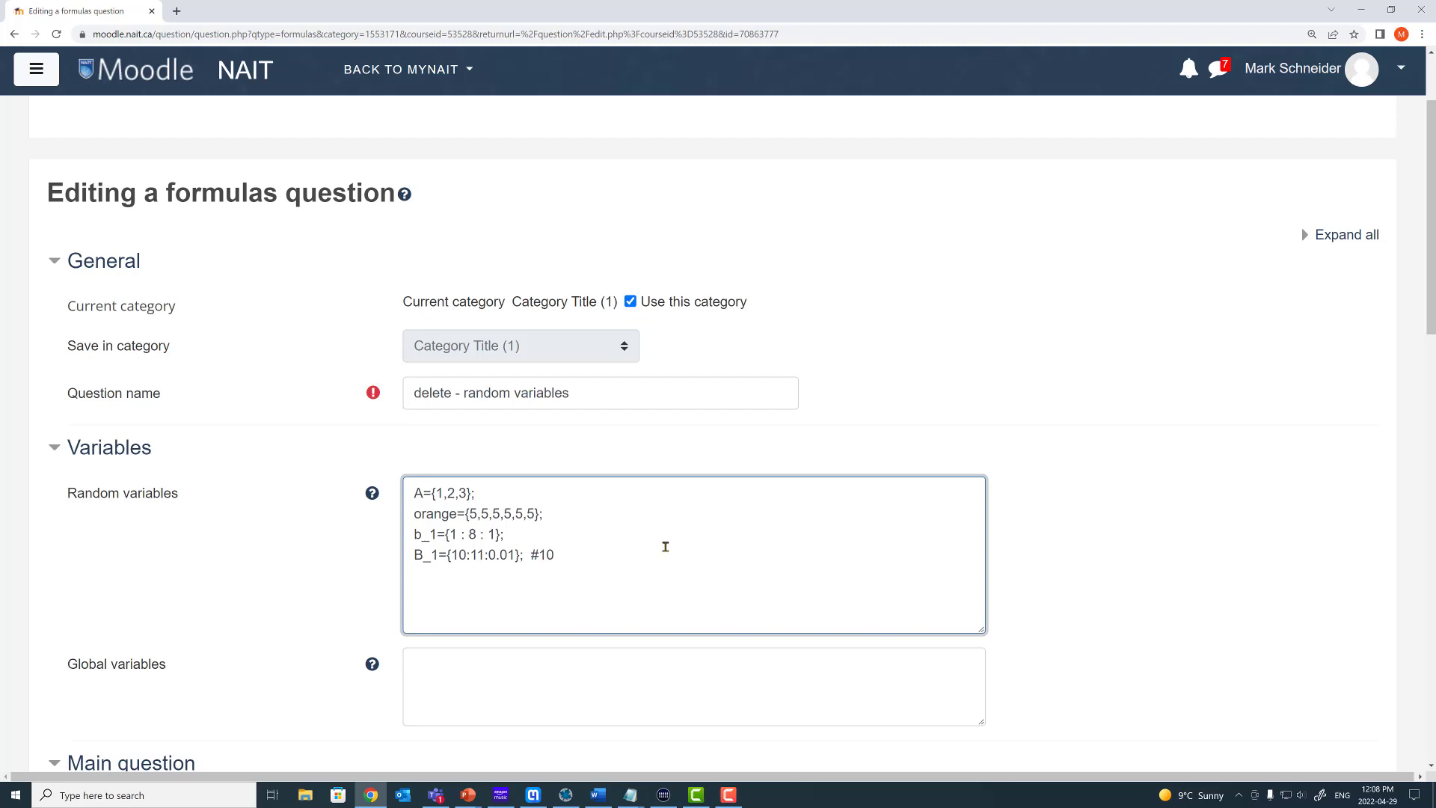
type("  #11   #10.1")
left_click_drag(617, 557, 531, 555)
key("BackSpace")
- Add the random variable evenNumber={2 : 200 : 2}; on a new line below B_1
key("Return")
type("evenNumber={2 : 200 : 2};")
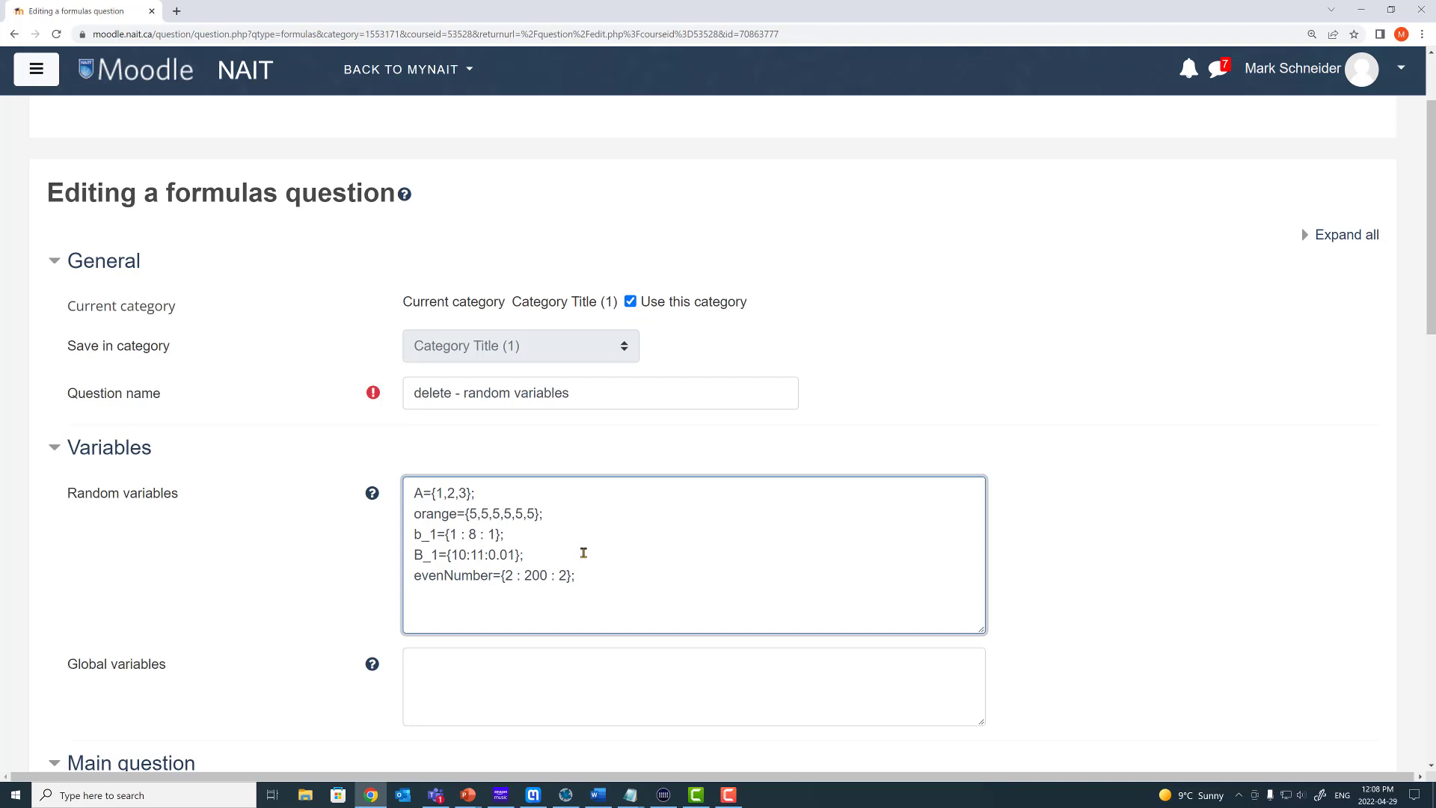
double_click(508, 575)
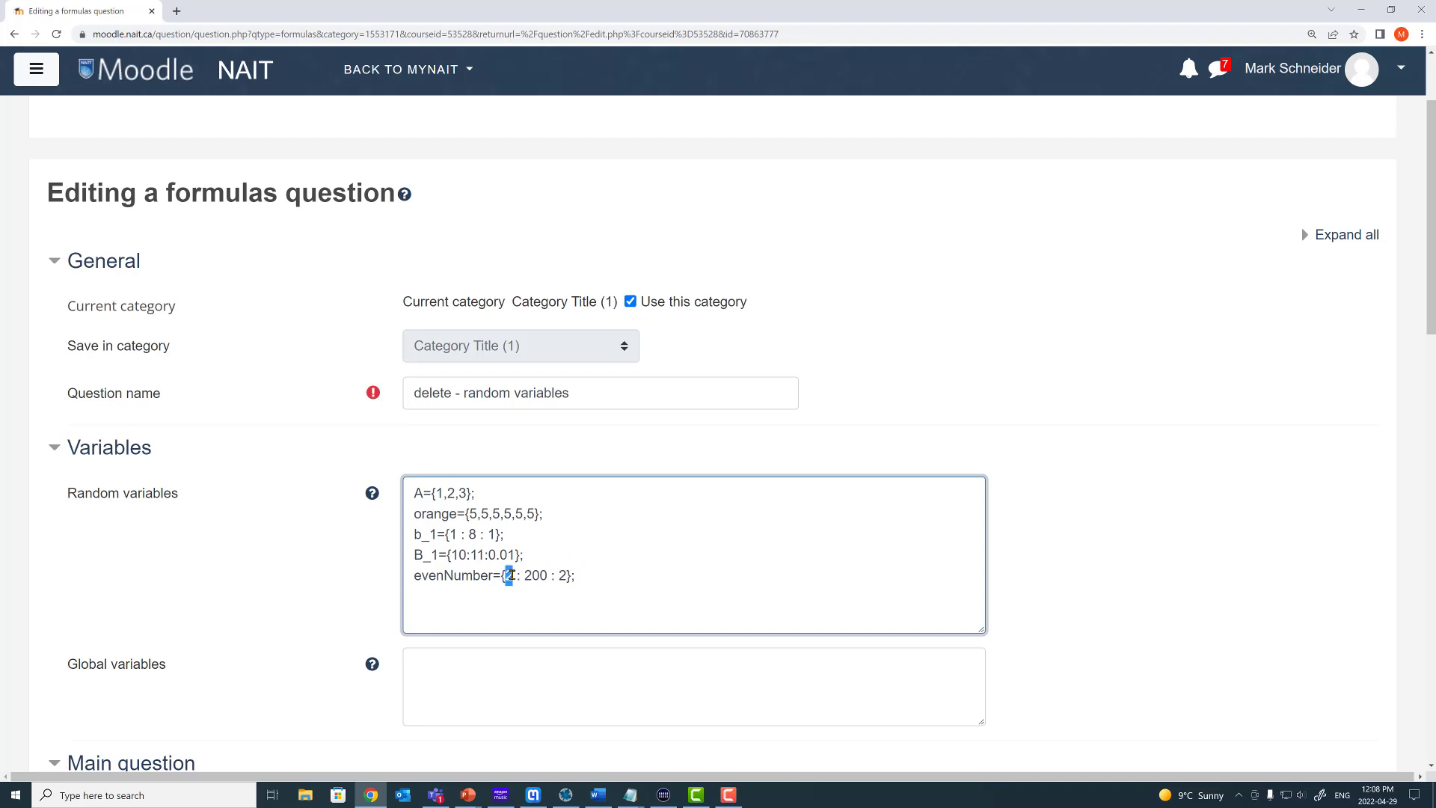
left_click(567, 576)
double_click(535, 575)
left_click(606, 577)
- Add the text random variable traffic={"red" , "yellow", "blueish green"}; below evenNumber
key("Return")
type("traffic={\"red\" , \"yellow\", \"green\"};")
left_click(485, 595)
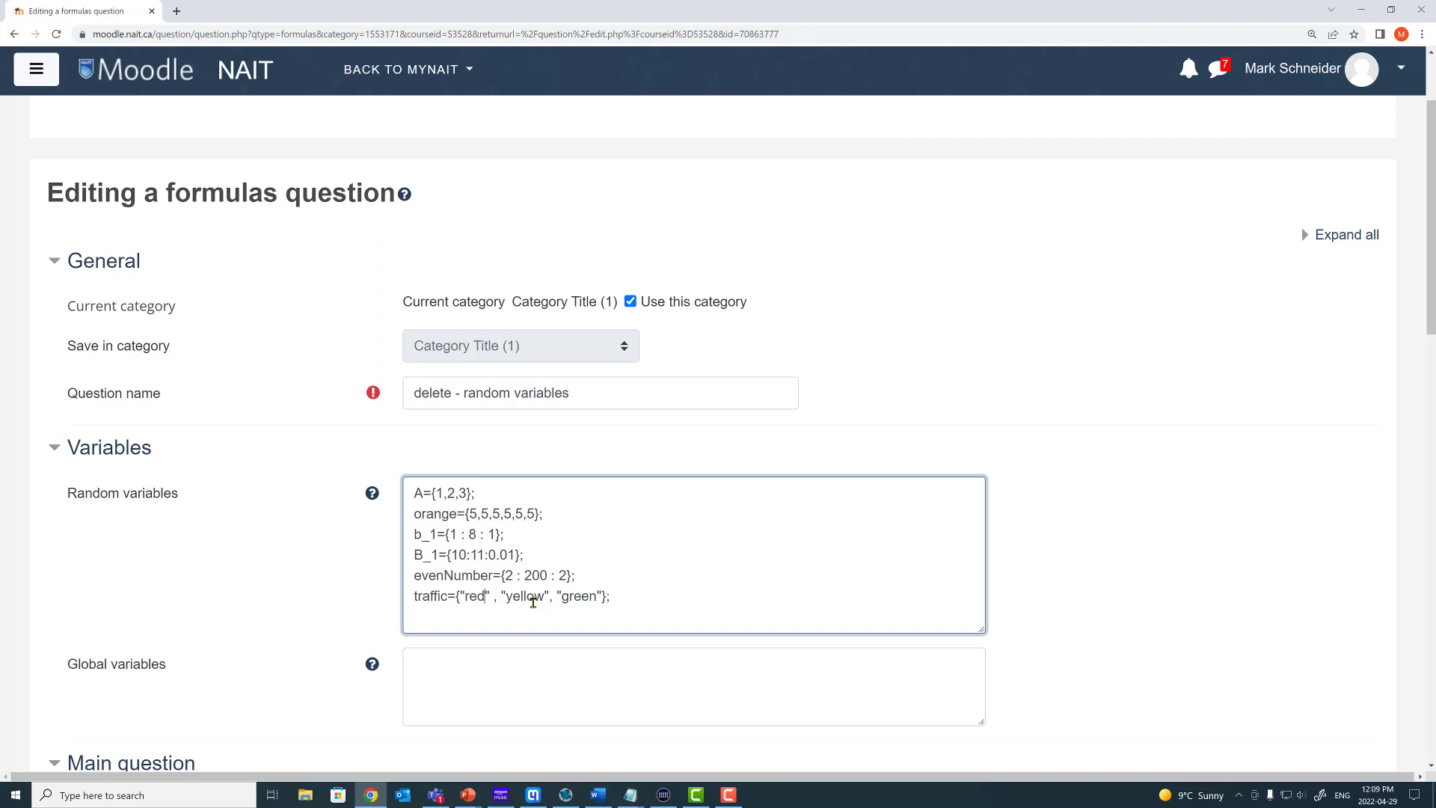
left_click(618, 597)
type("blueish")
left_click(1066, 598)
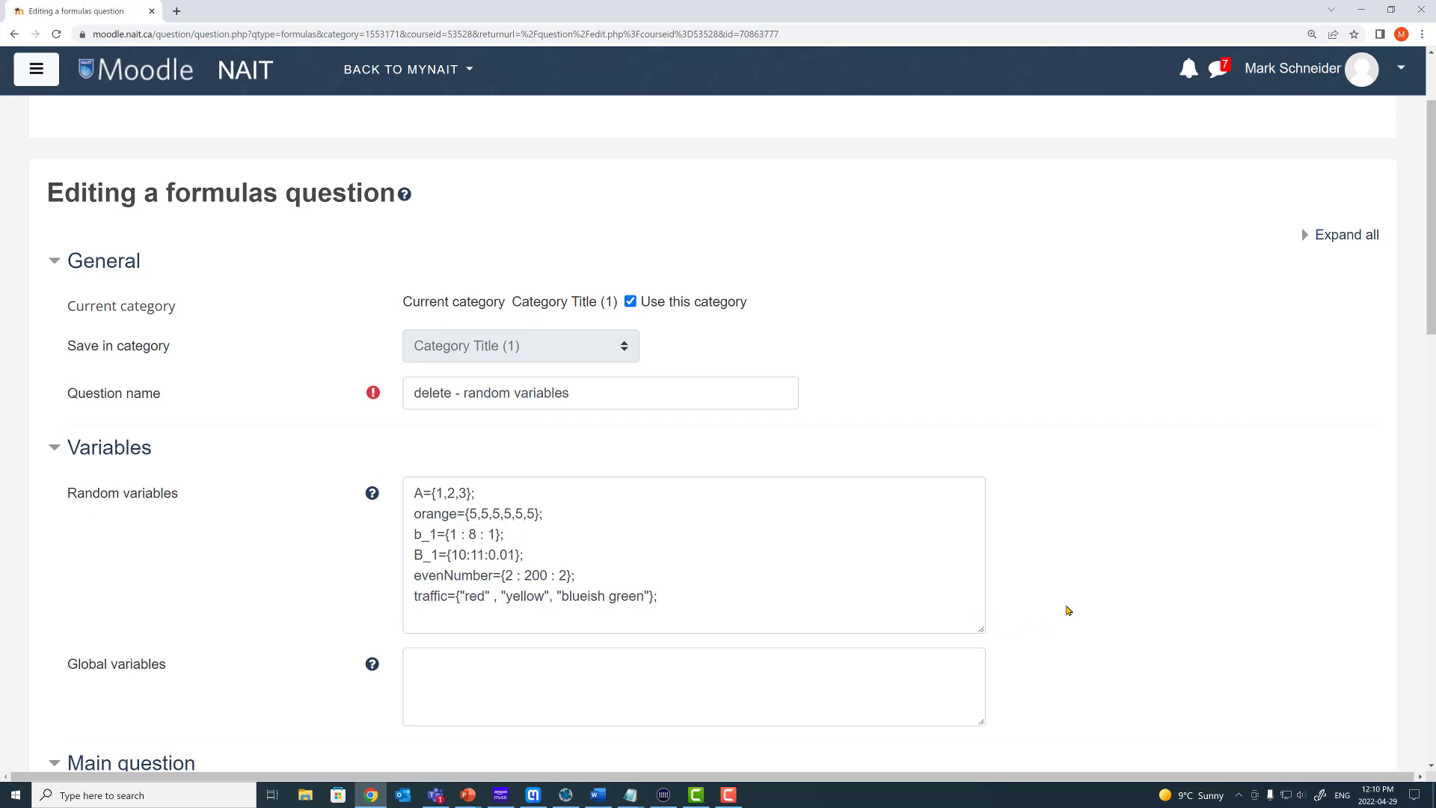
- Add a sentence to the question text stating that the number {A} is used for A and {b_1} for b_1
scroll(1067, 613, "down", 1)
scroll(1055, 610, "down", 3)
left_click(651, 539)
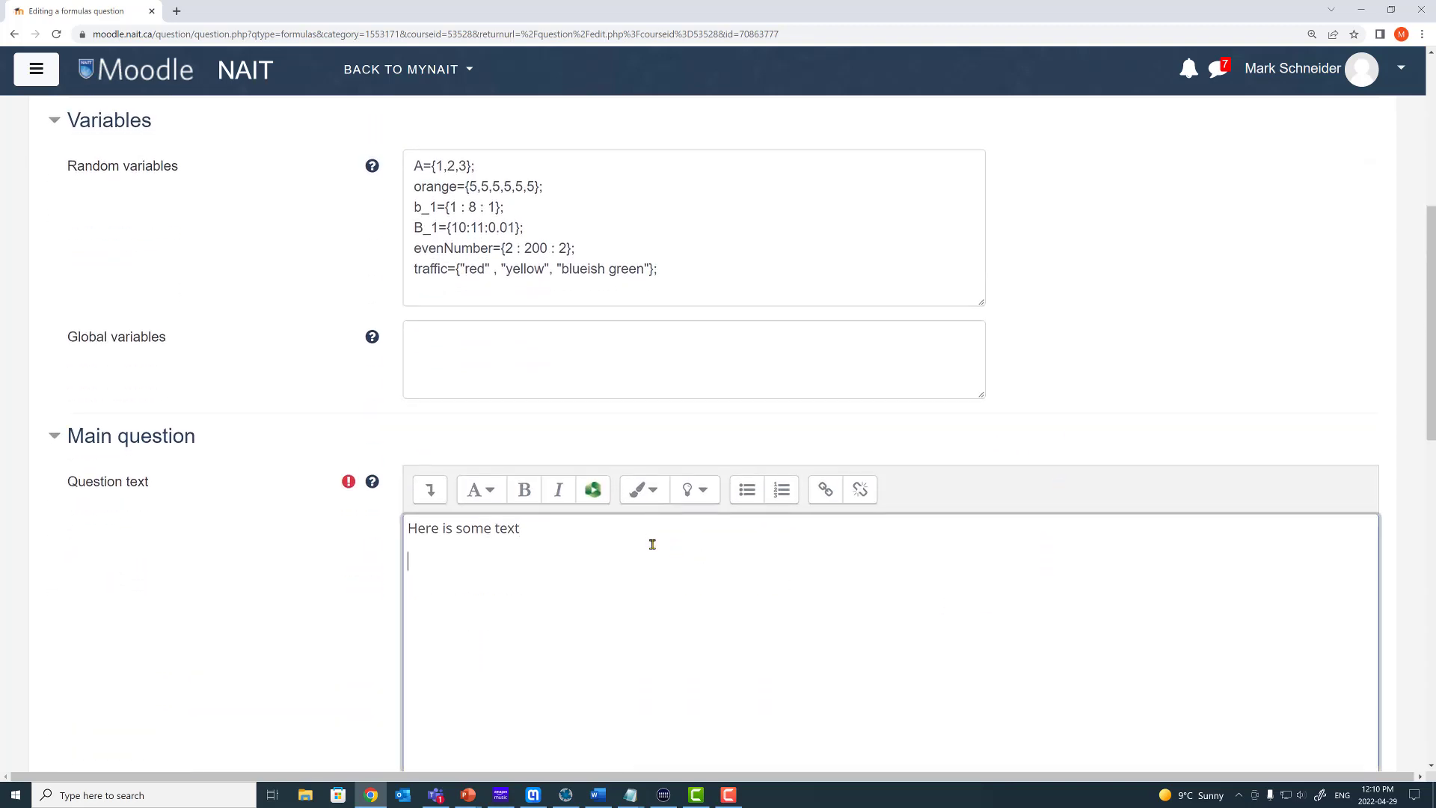
type("Mark used the number {A} for A, ")
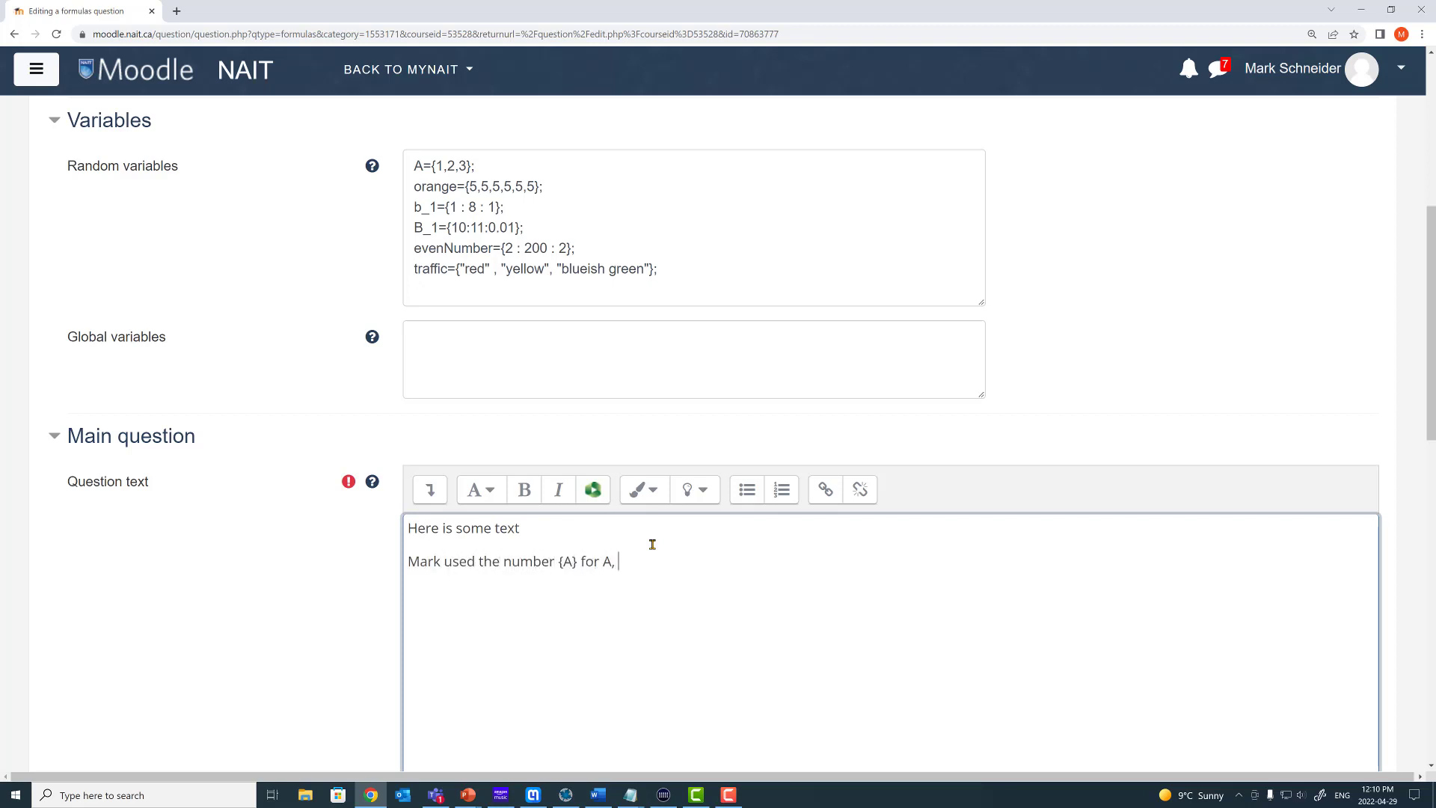
type("and the number {b_1} for b_1.")
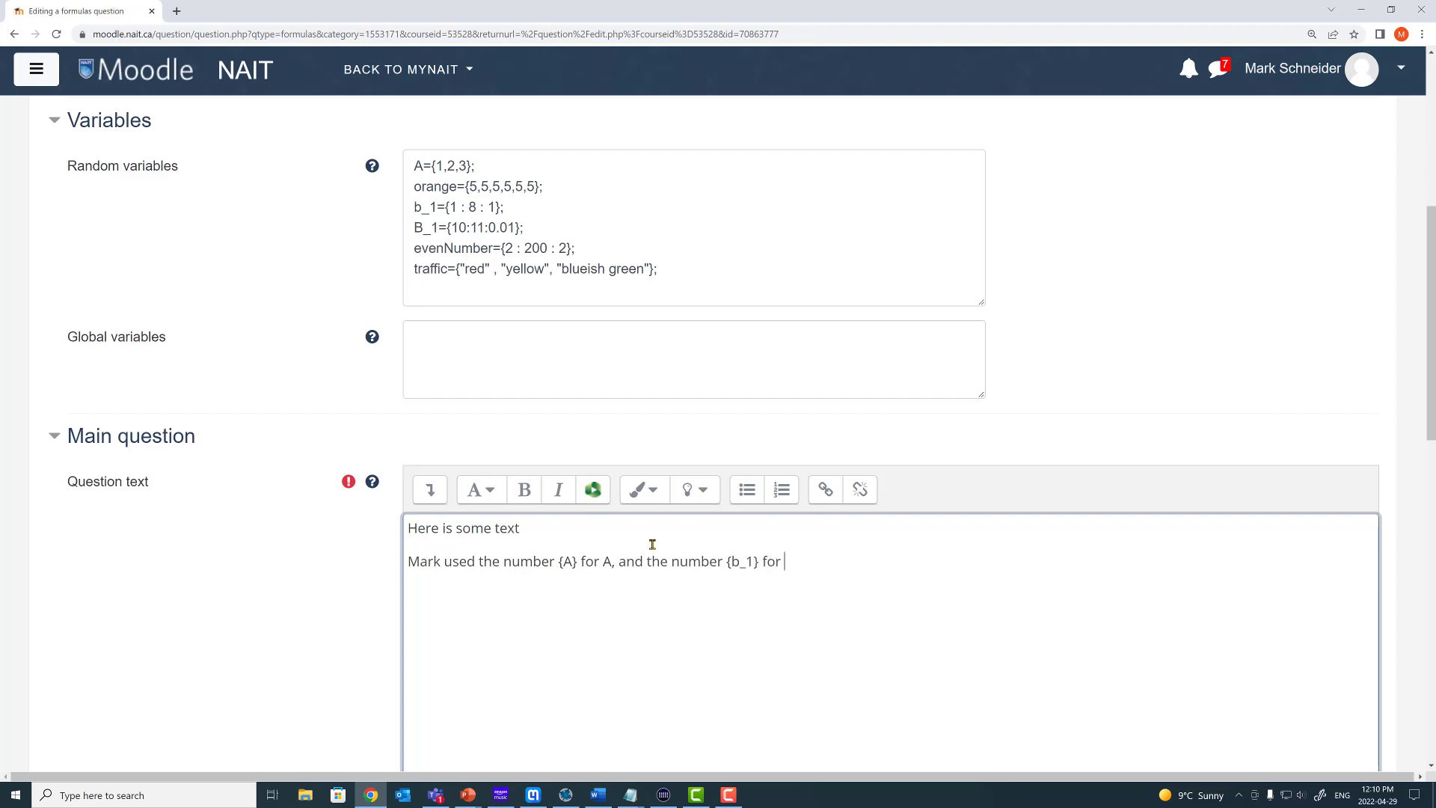
- Leave a blank line and add "But then decided the number {B_1} would also be a great addition." to the question text
key("Return")
key("Return")
type("But then decided th")
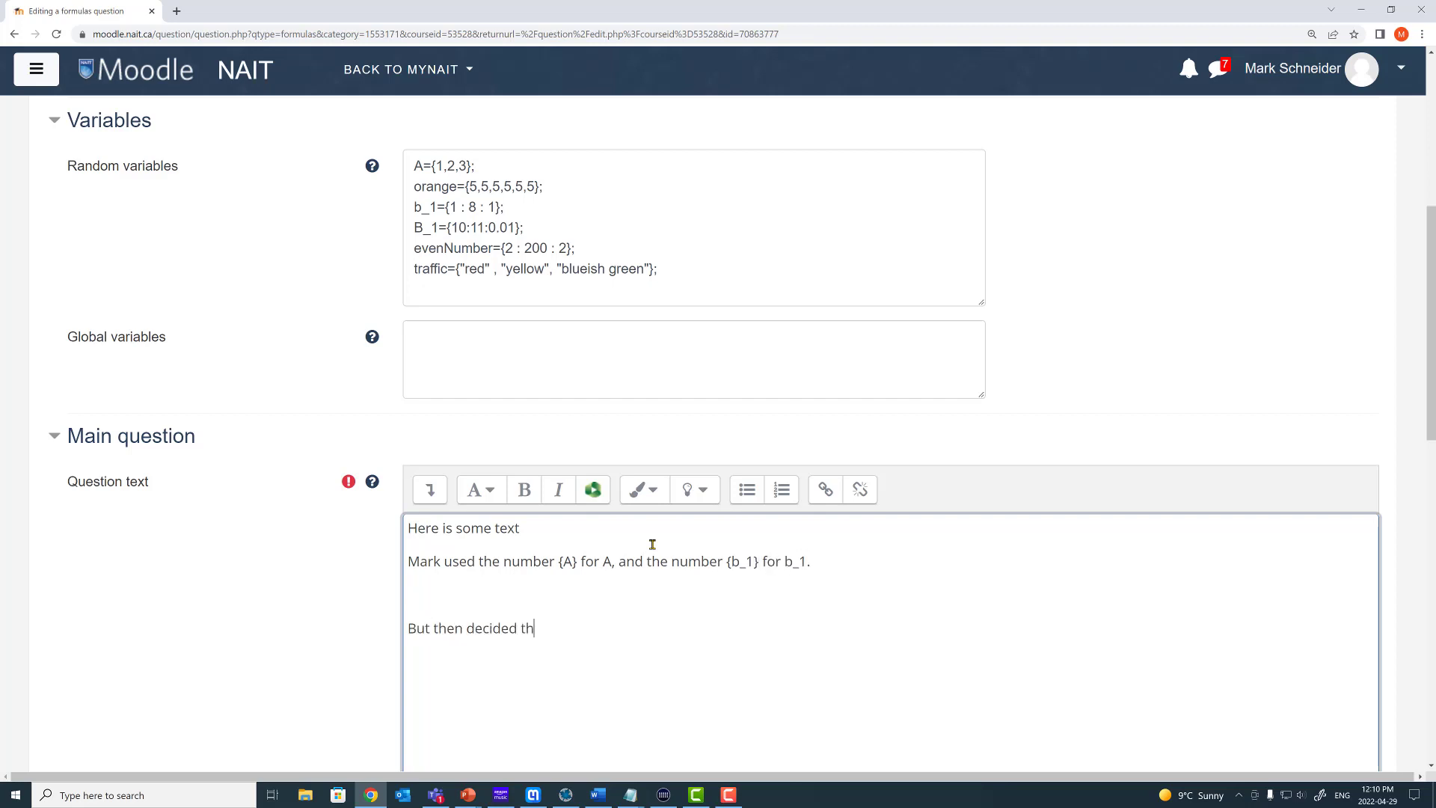
type("e number {B_1} would also ")
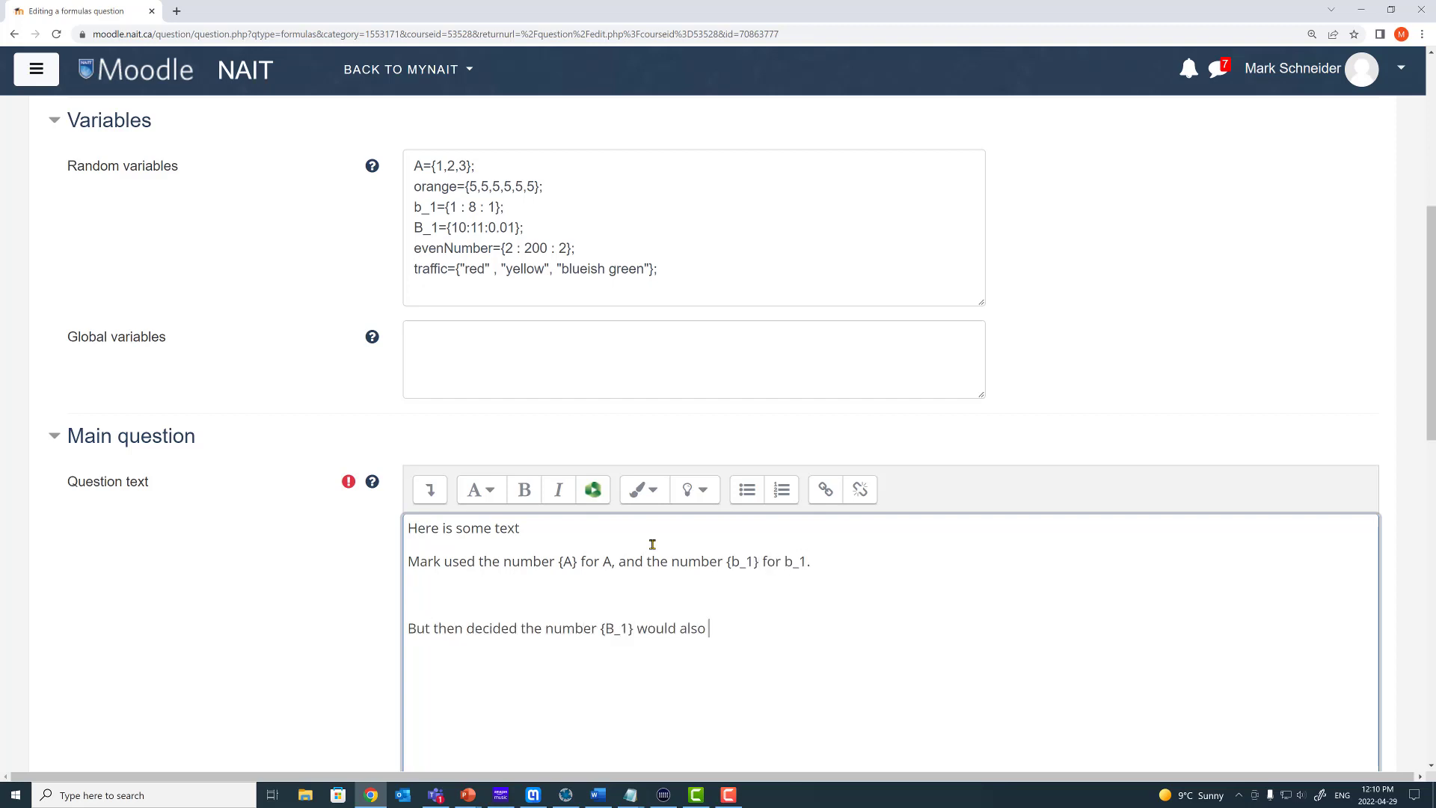
type("be a great addition.")
key("Return")
- Add the lines "Here is my evenNumber={evenNumber}." and "And here is my traffic color: {traffic}." to the question text
type("Here is my evenNu")
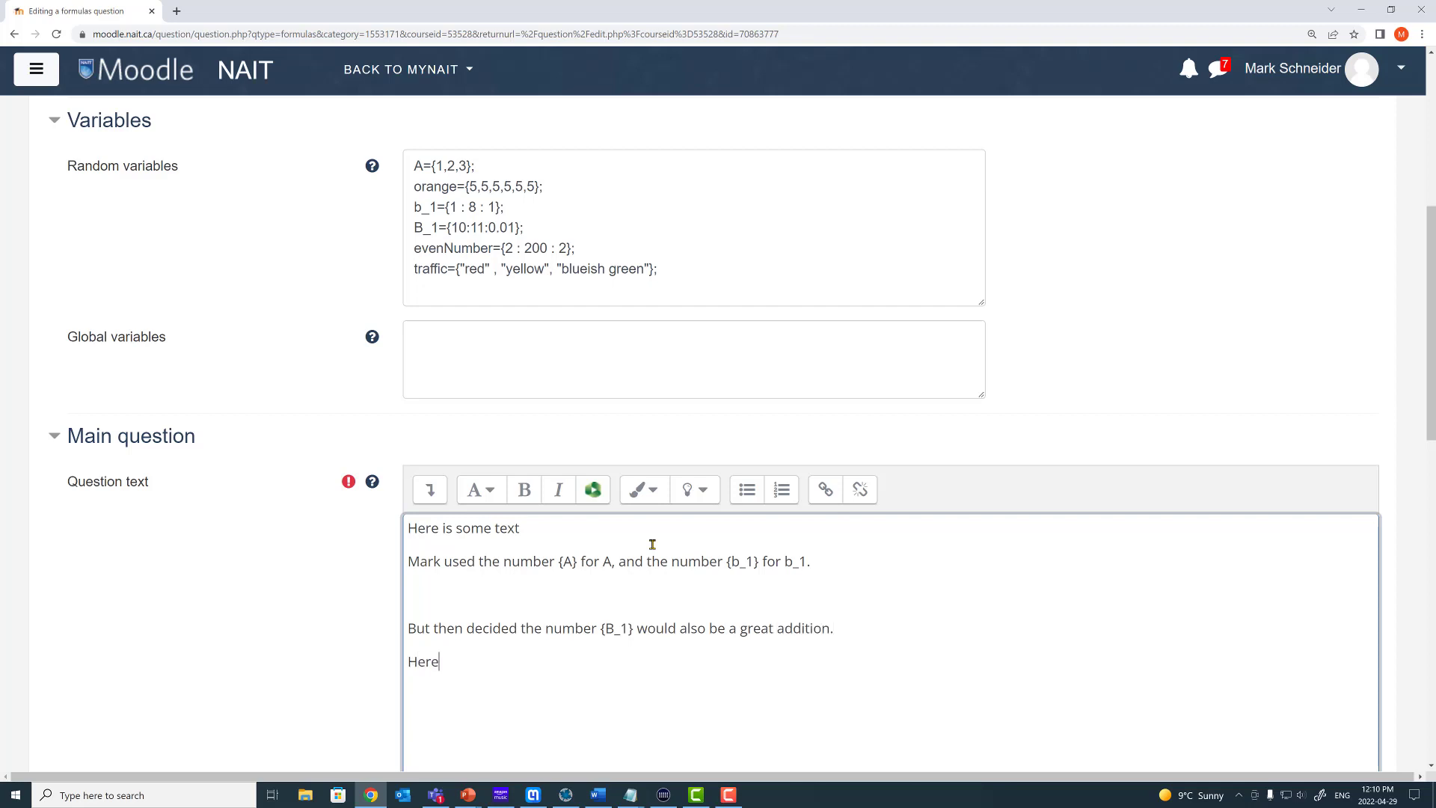
type("evenNumber}.")
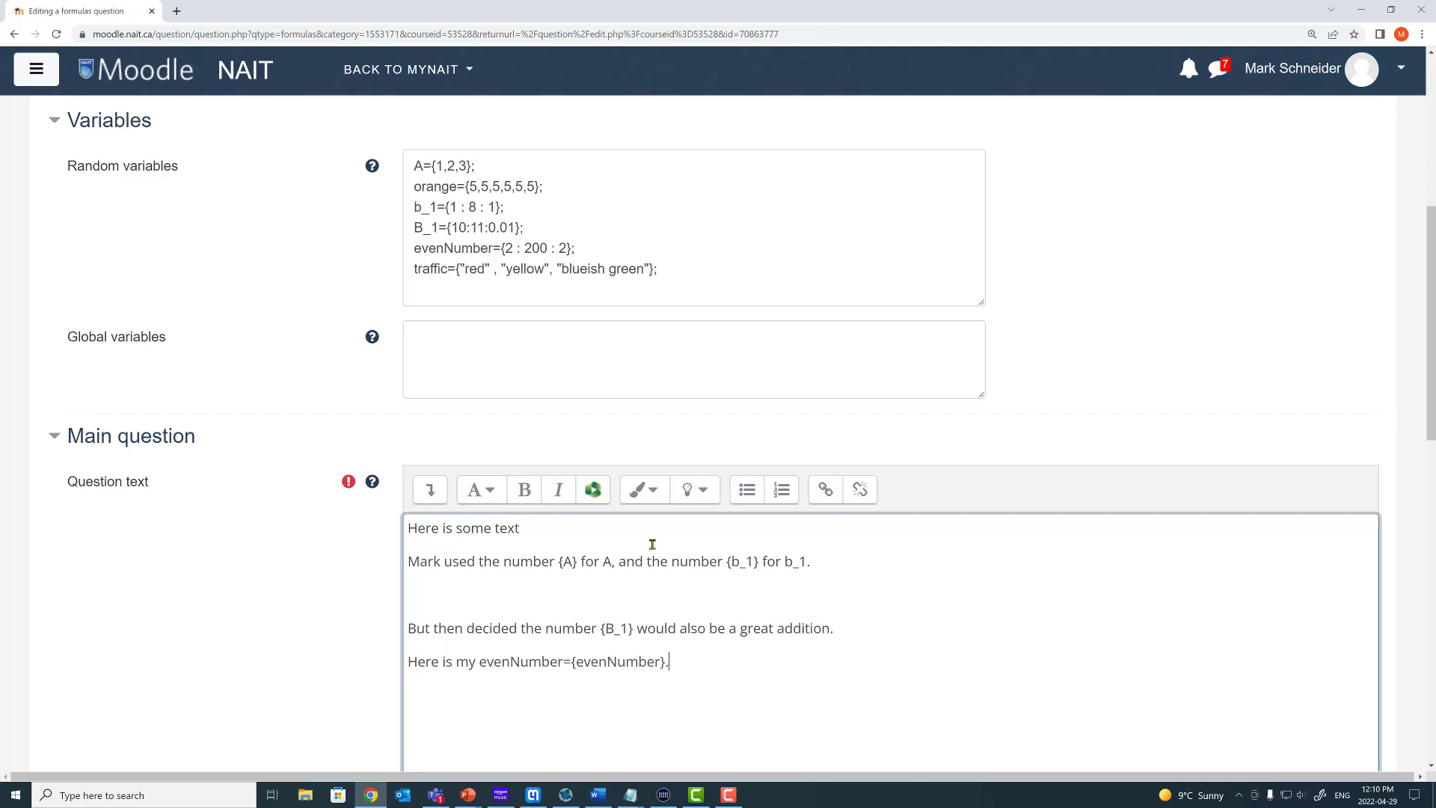
key("Return")
type("And here is my traffic color:  {traffic}.")
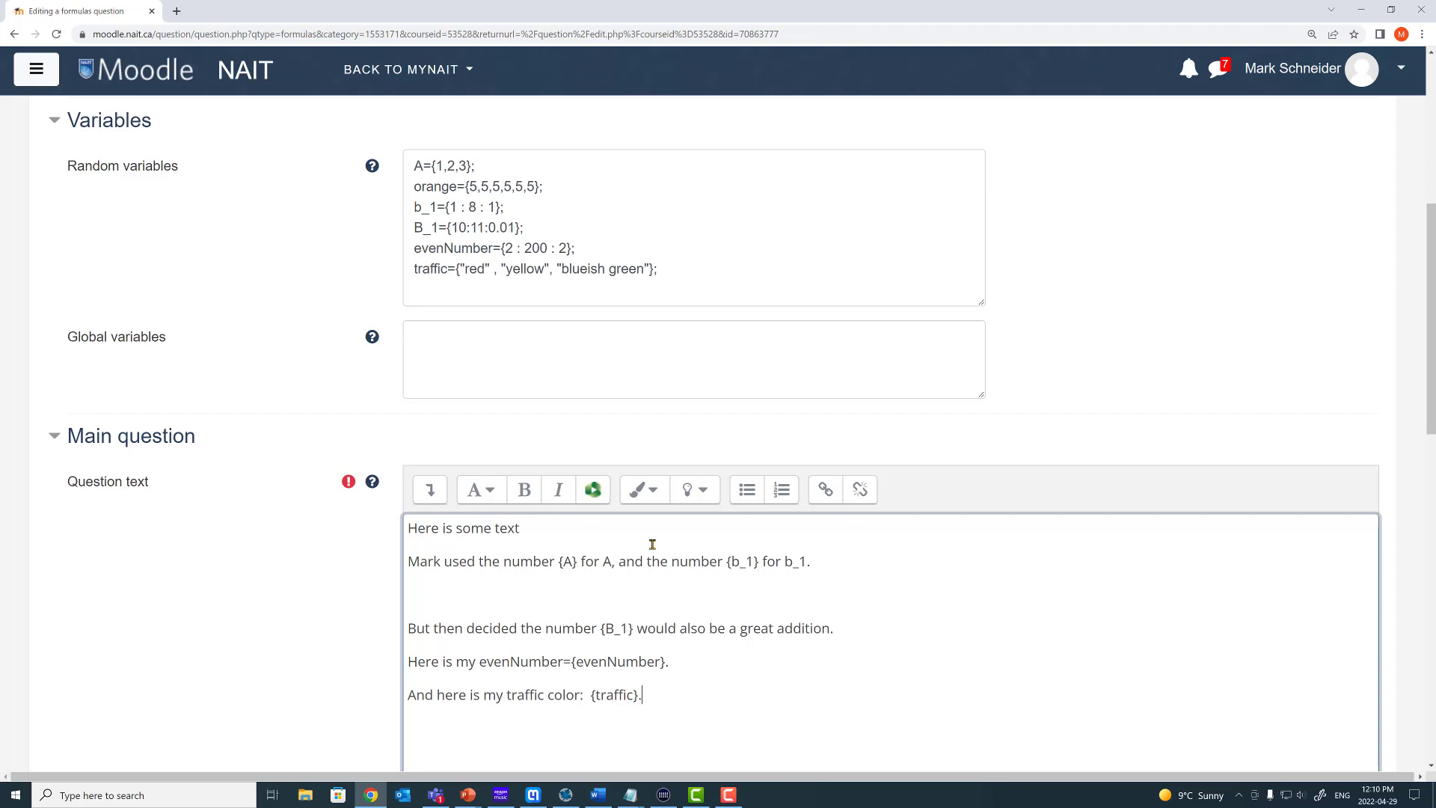
- Compare the {A} and {b_1} placeholders in the question text with their definitions in the random variables
left_click_drag(559, 561, 576, 561)
double_click(420, 166)
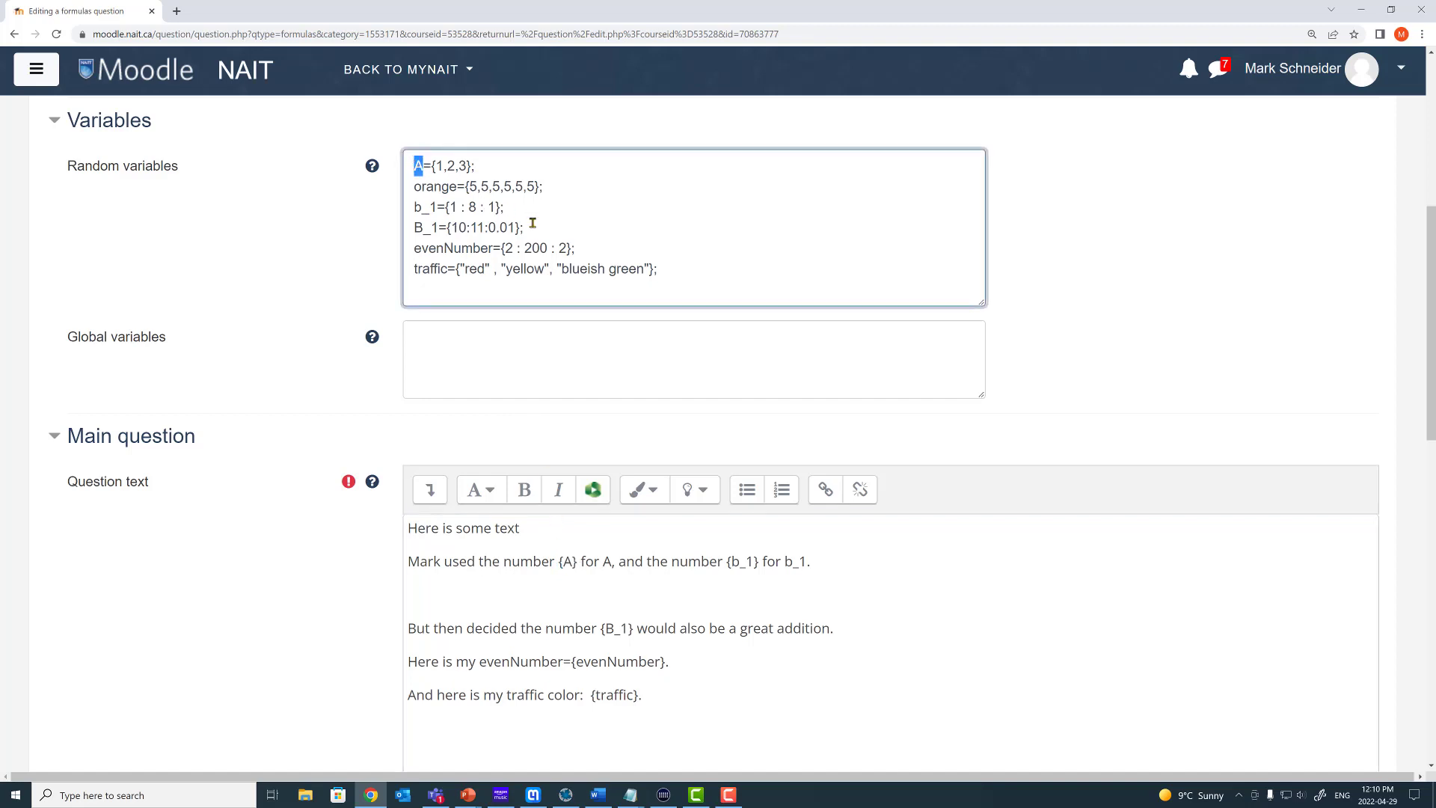
left_click_drag(436, 166, 467, 164)
left_click(490, 164)
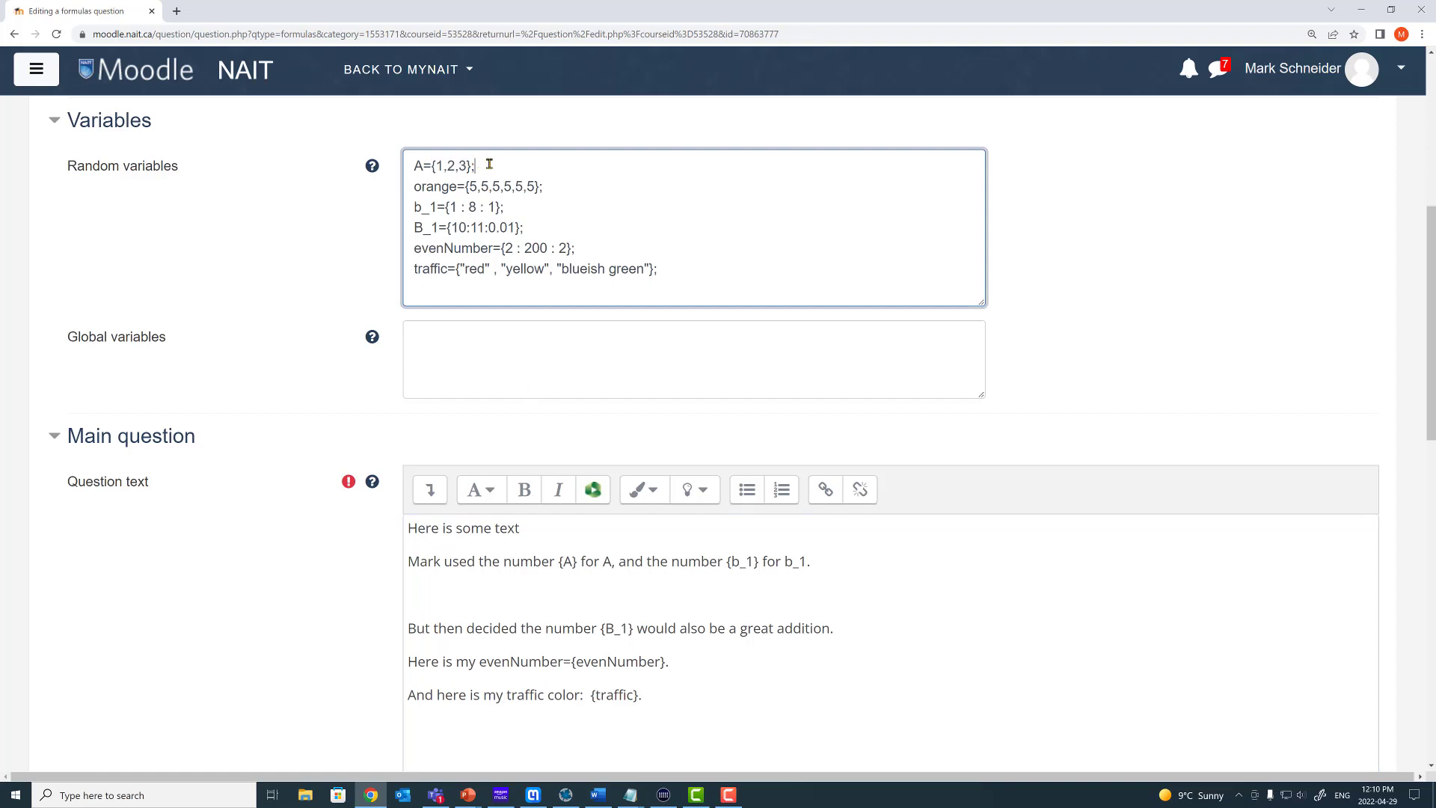
double_click(450, 166)
left_click_drag(558, 562, 577, 563)
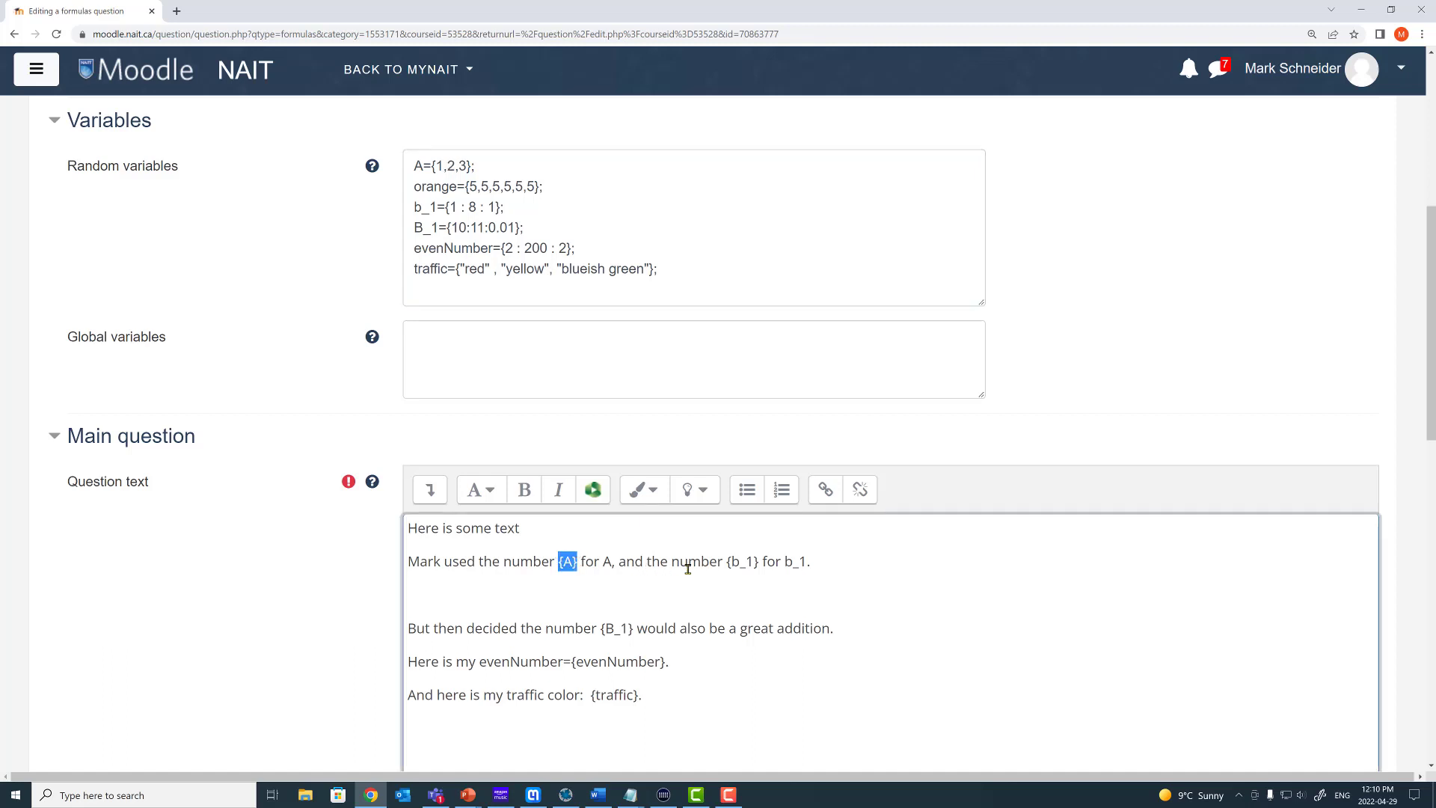
left_click_drag(722, 562, 759, 562)
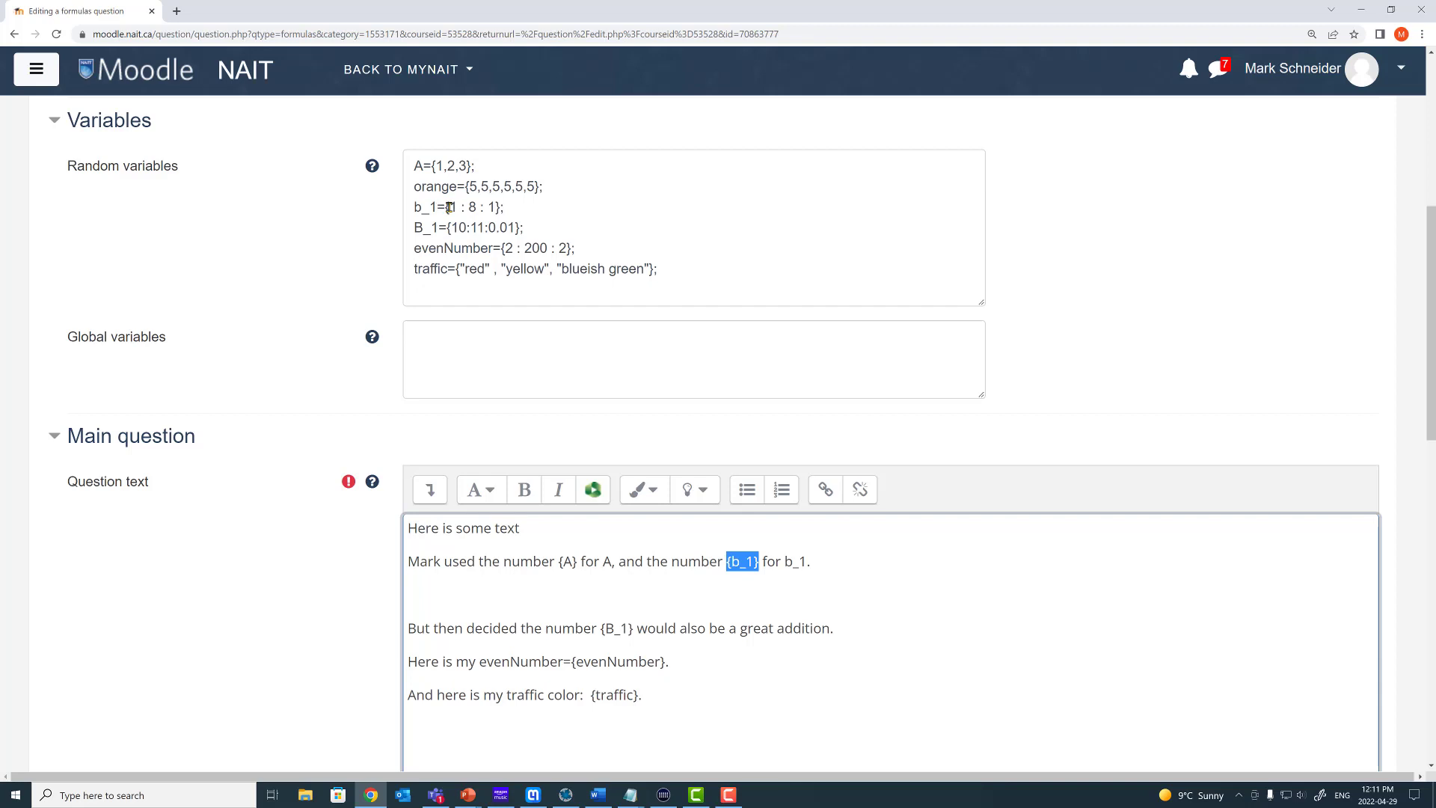
left_click_drag(450, 208, 537, 209)
left_click(538, 211)
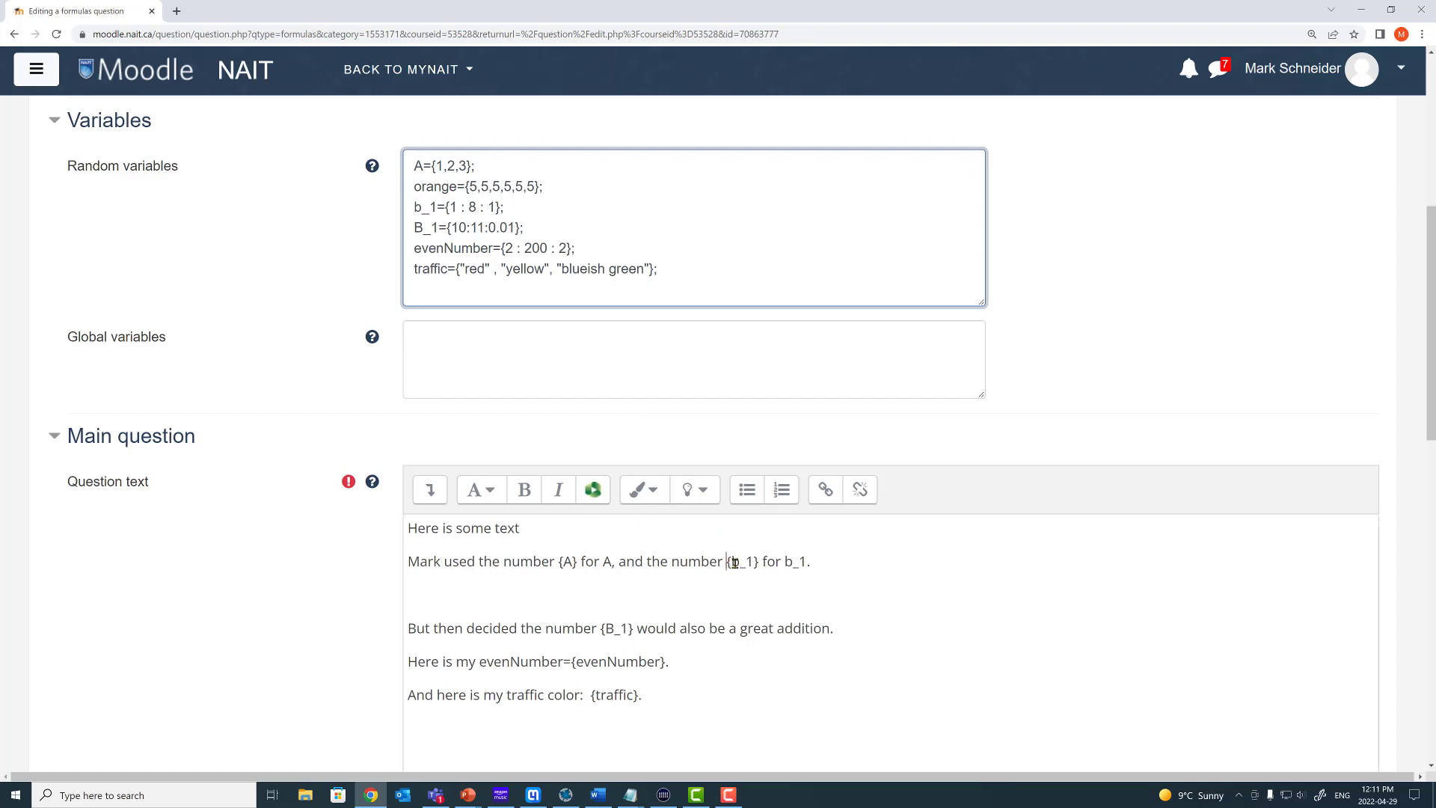
left_click_drag(727, 561, 759, 562)
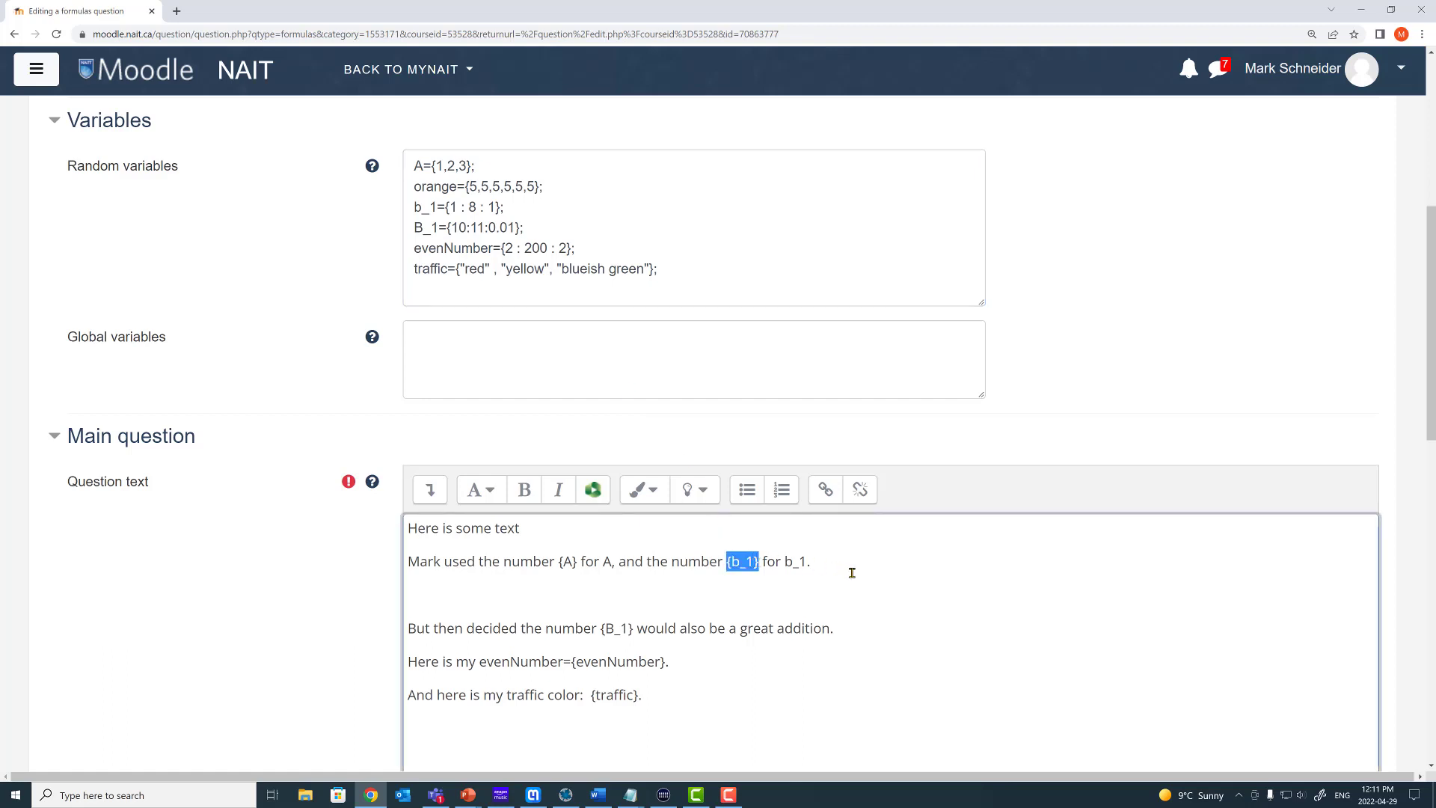
left_click(308, 555)
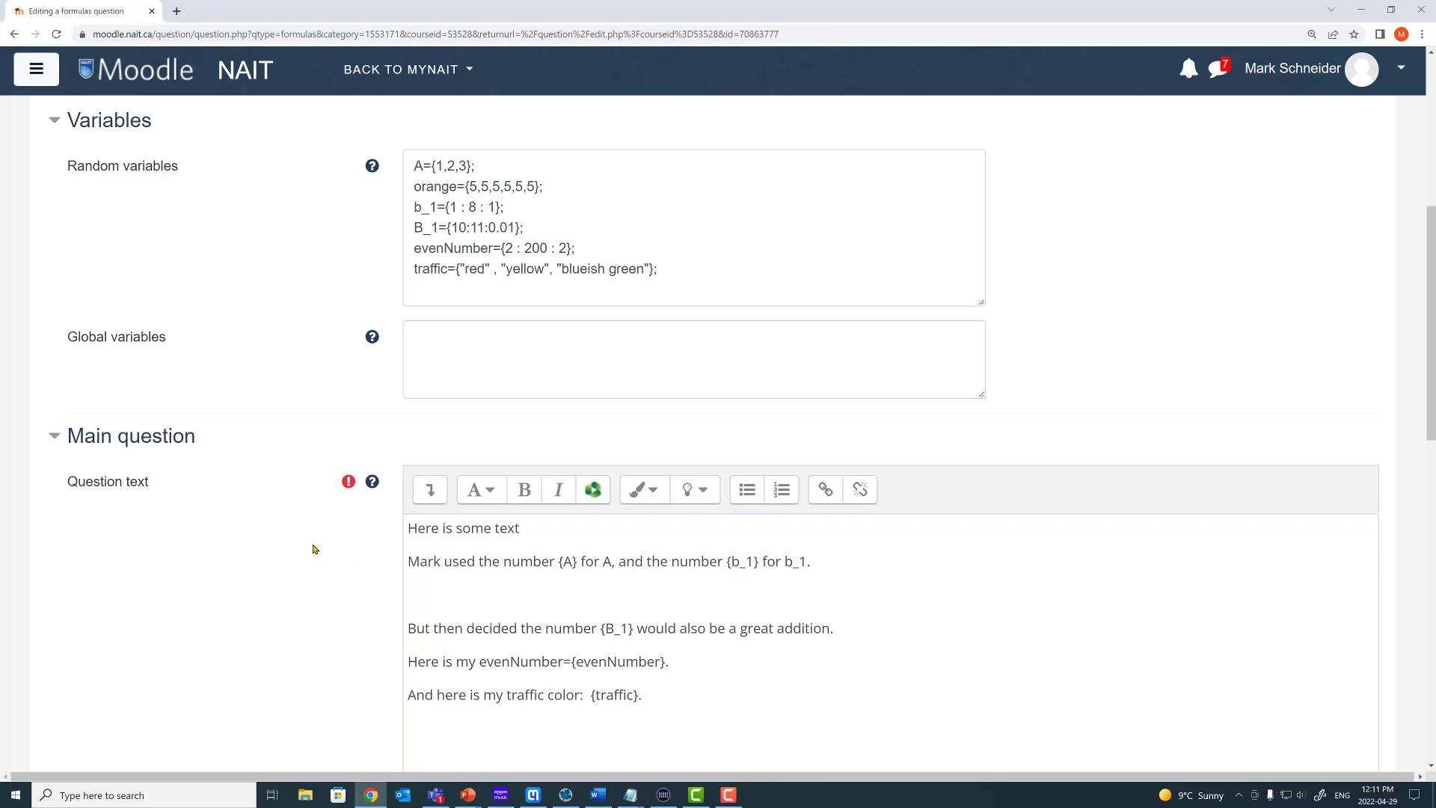
- Save the question while continuing to edit, and open its preview in an enlarged window
scroll(314, 550, "down", 20)
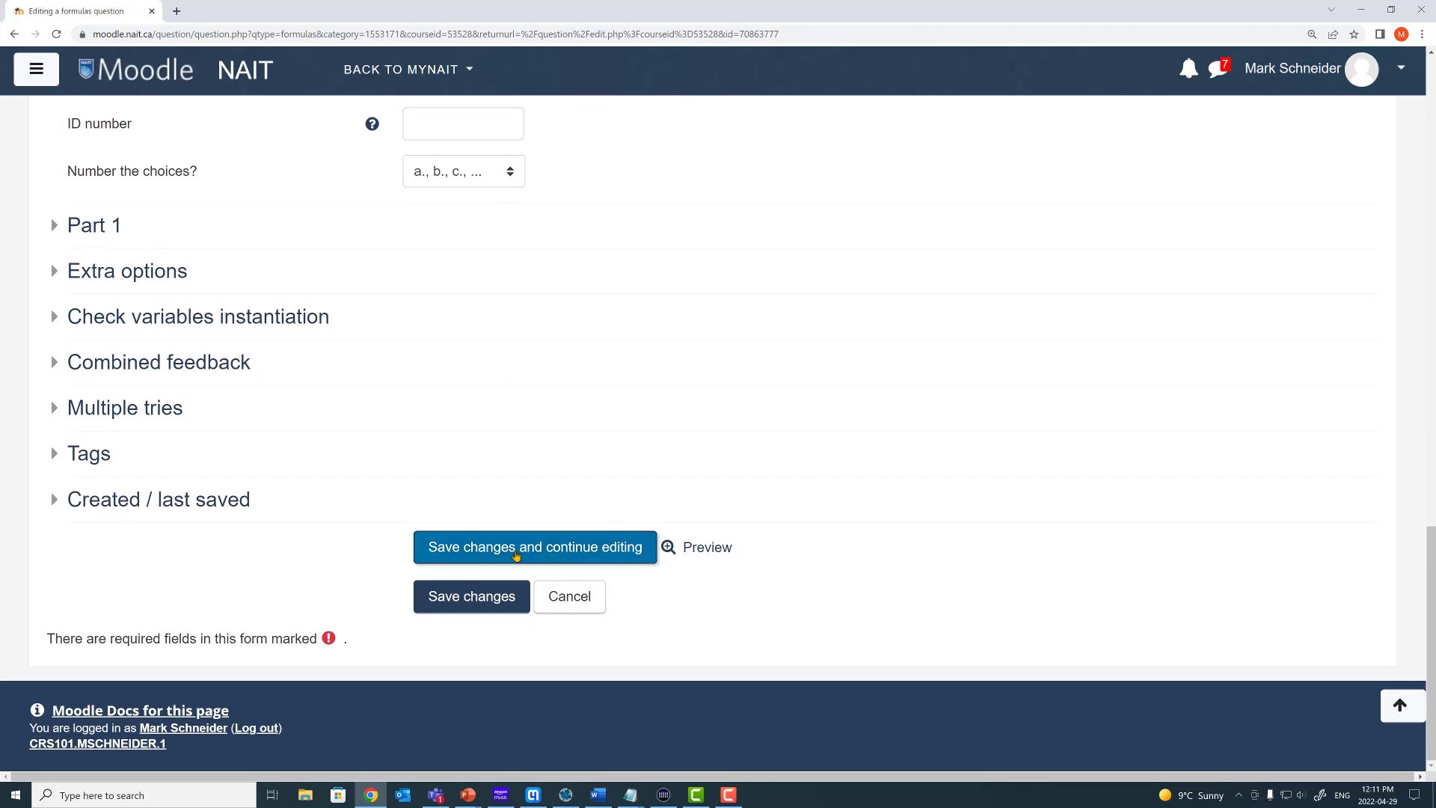
left_click(507, 552)
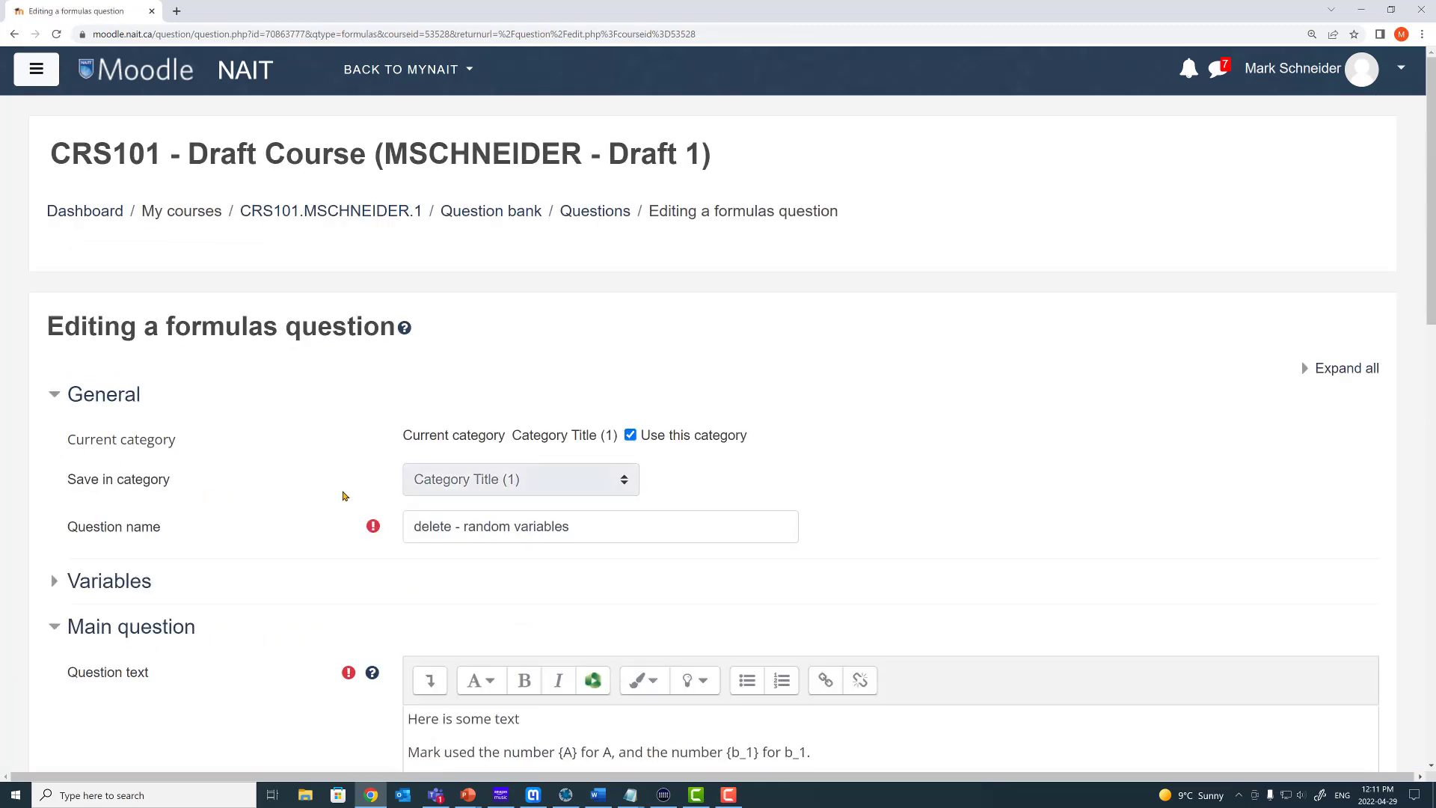
scroll(340, 496, "down", 3)
scroll(338, 499, "down", 12)
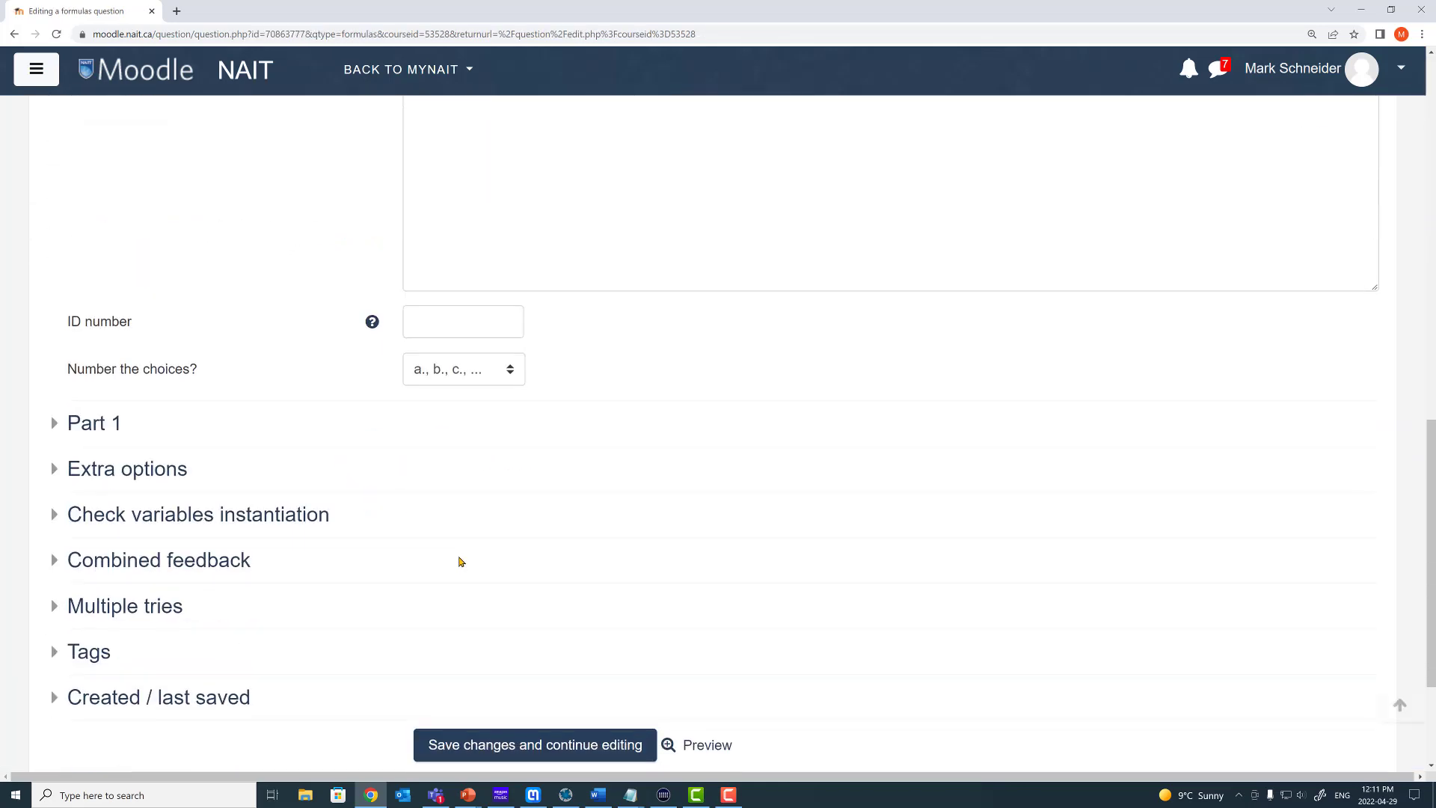
left_click(690, 551)
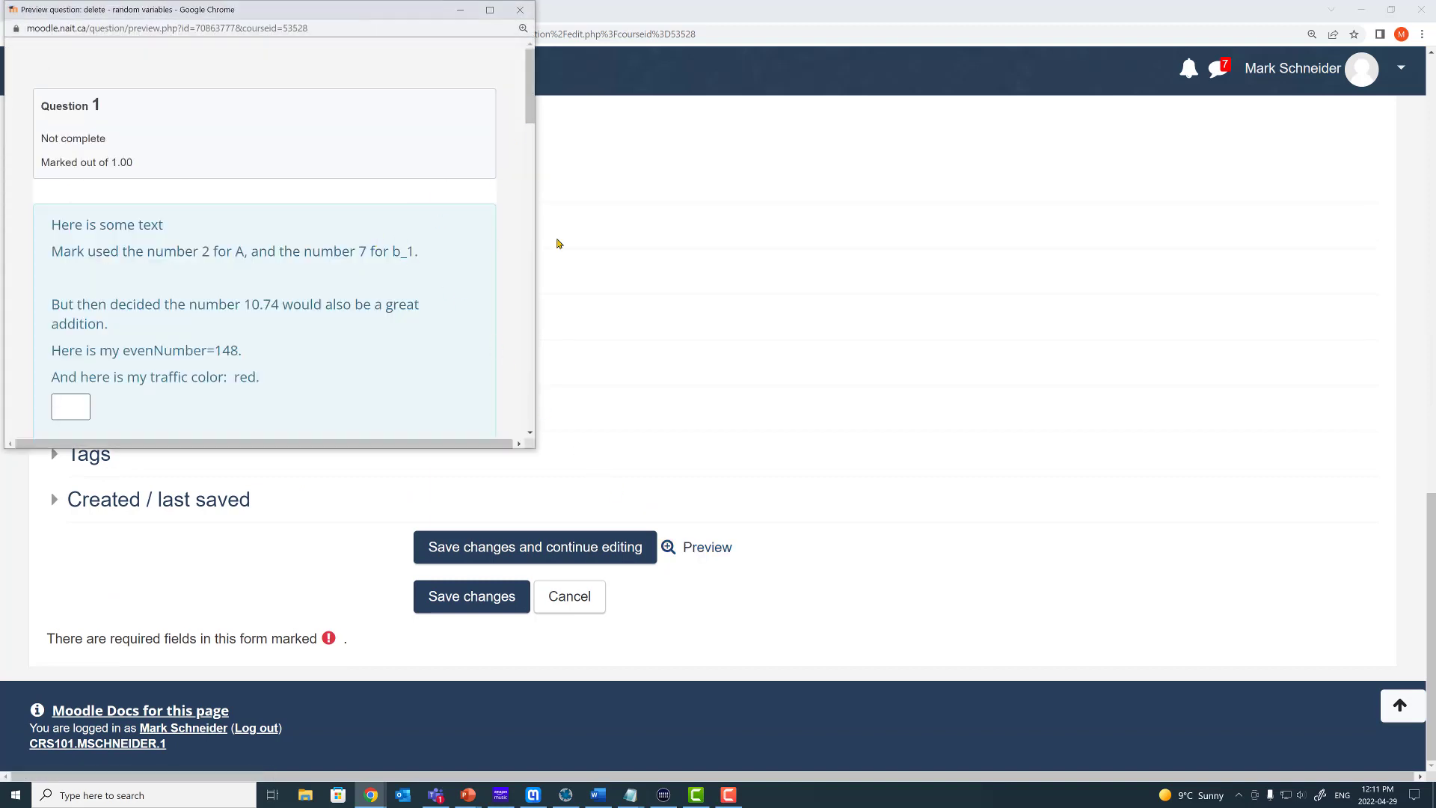
left_click_drag(535, 457, 759, 587)
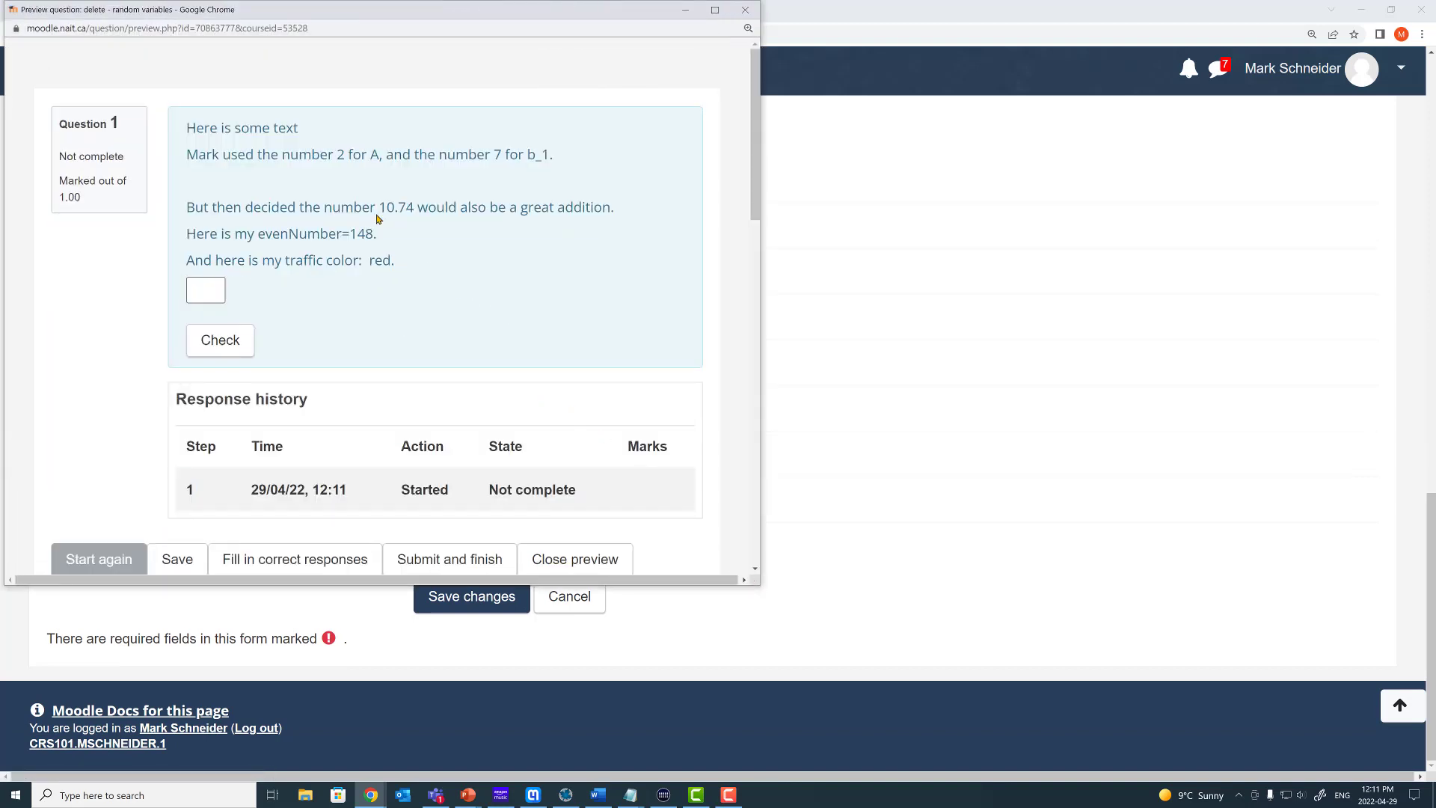
- Examine the generated values in the preview, check the answer 123, and close the preview
left_click_drag(335, 154, 343, 155)
left_click_drag(493, 154, 502, 153)
left_click_drag(370, 260, 389, 258)
left_click(332, 266)
left_click(209, 286)
type("123")
left_click(240, 343)
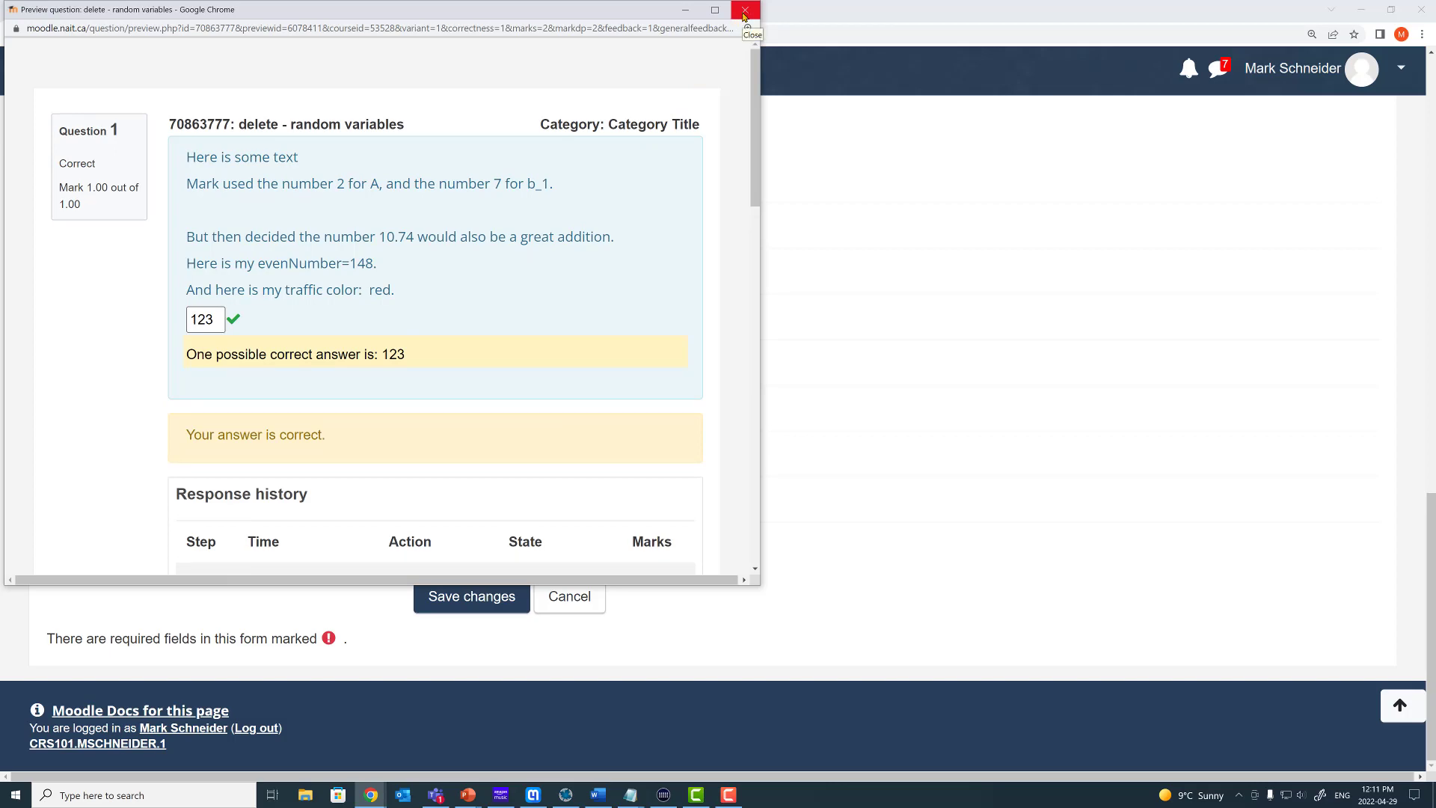
left_click(745, 10)
- Expand the variables section and add the line "Write he number {A} in the box below" at the end of the question text
scroll(425, 494, "up", 10)
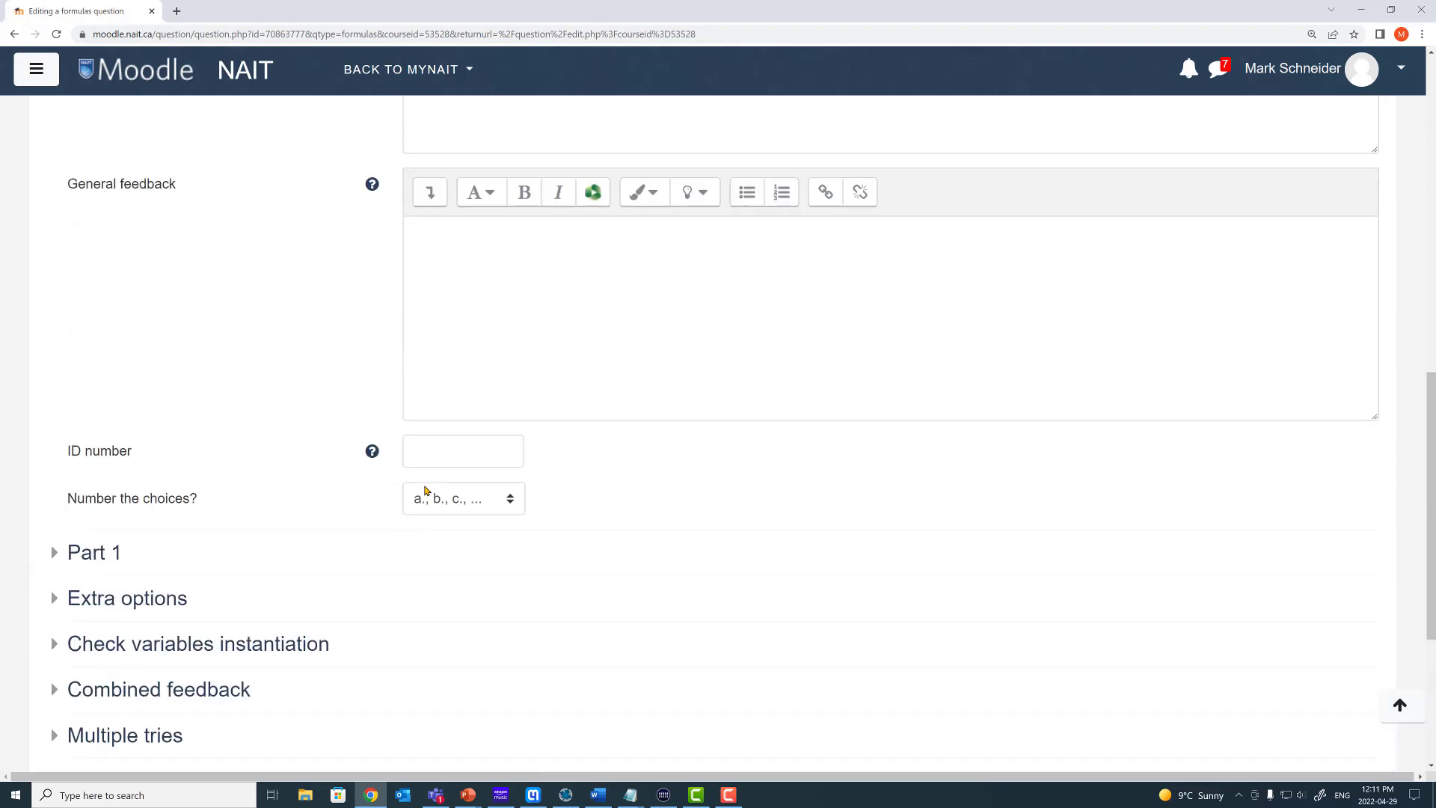
scroll(422, 487, "up", 4)
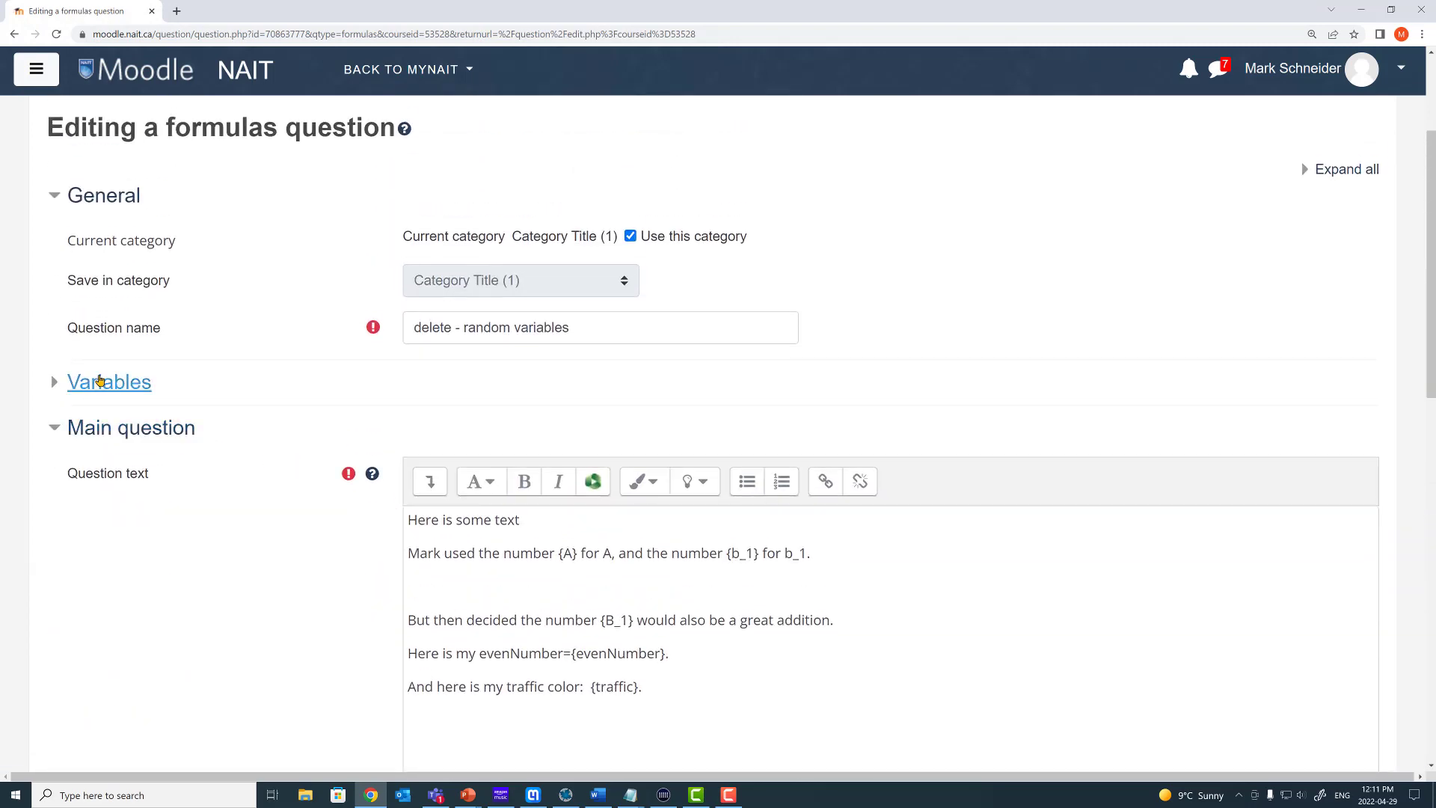
left_click(97, 380)
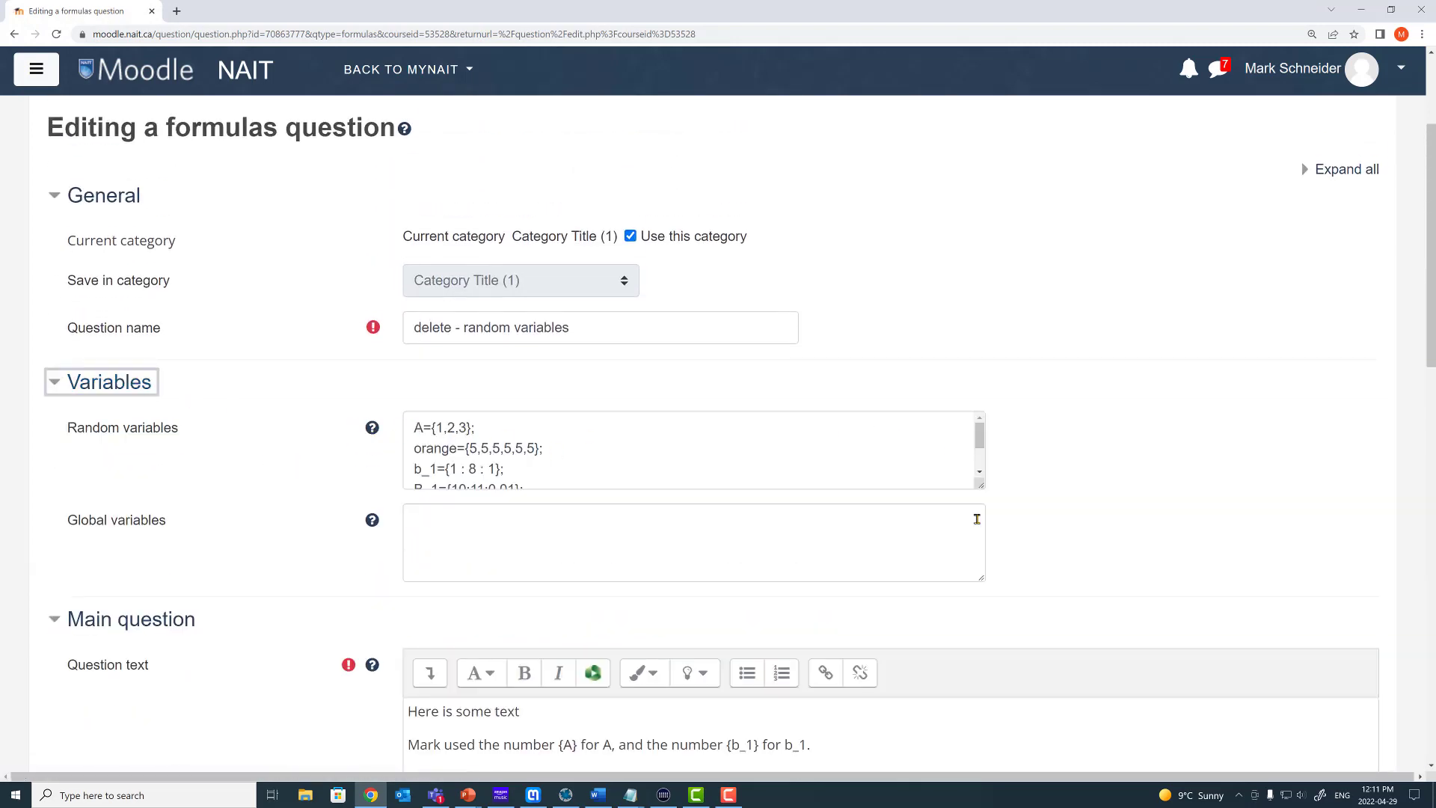
scroll(685, 716, "down", 2)
scroll(685, 716, "down", 2)
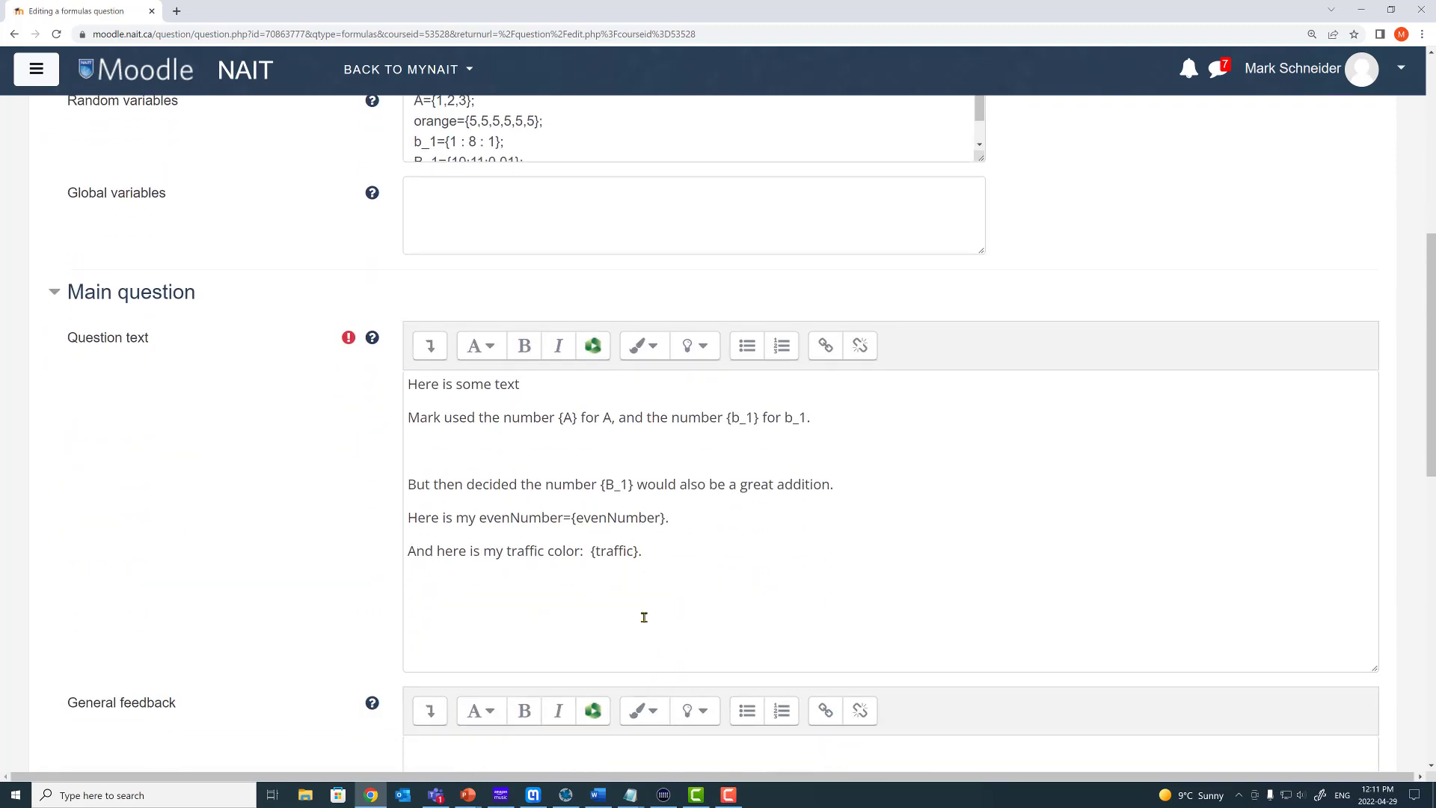
left_click(686, 555)
type("Thi")
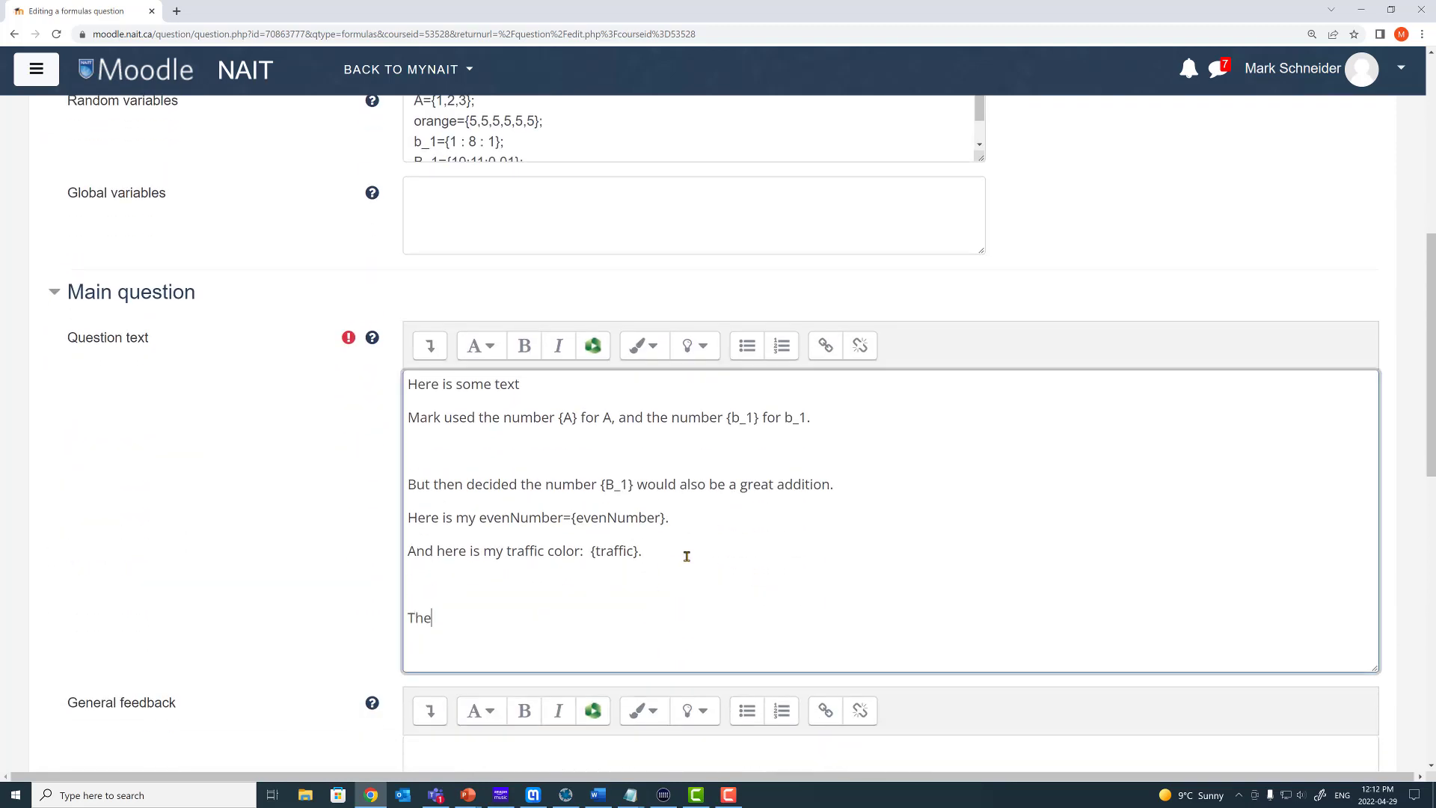
key("BackSpace")
key("BackSpace")
key("BackSpace")
type("Write he number {A")
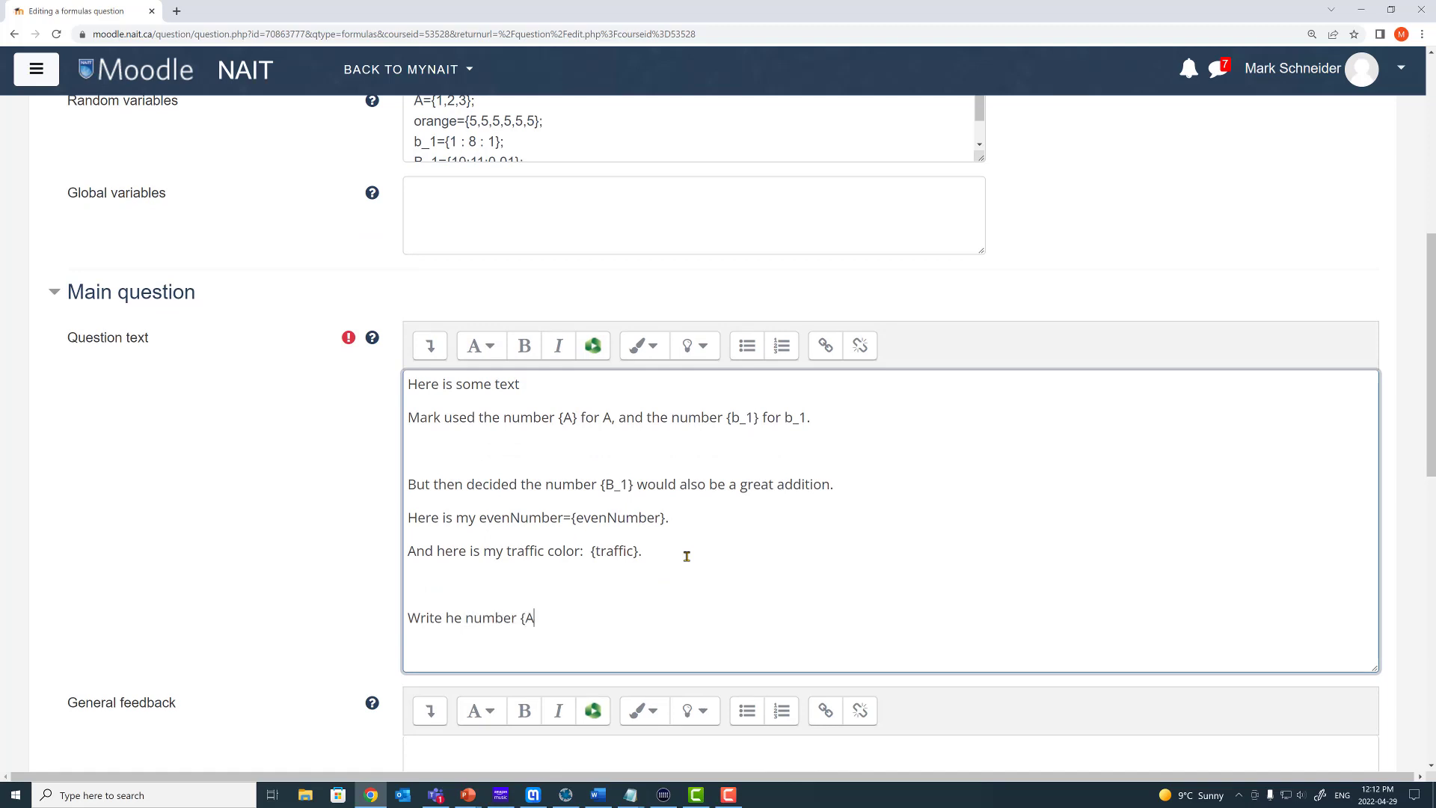
type("} in the box belowe")
key("BackSpace")
- Correct "he" to "the" in the last line of the question text
scroll(401, 459, "up", 1)
left_click_drag(482, 163, 410, 165)
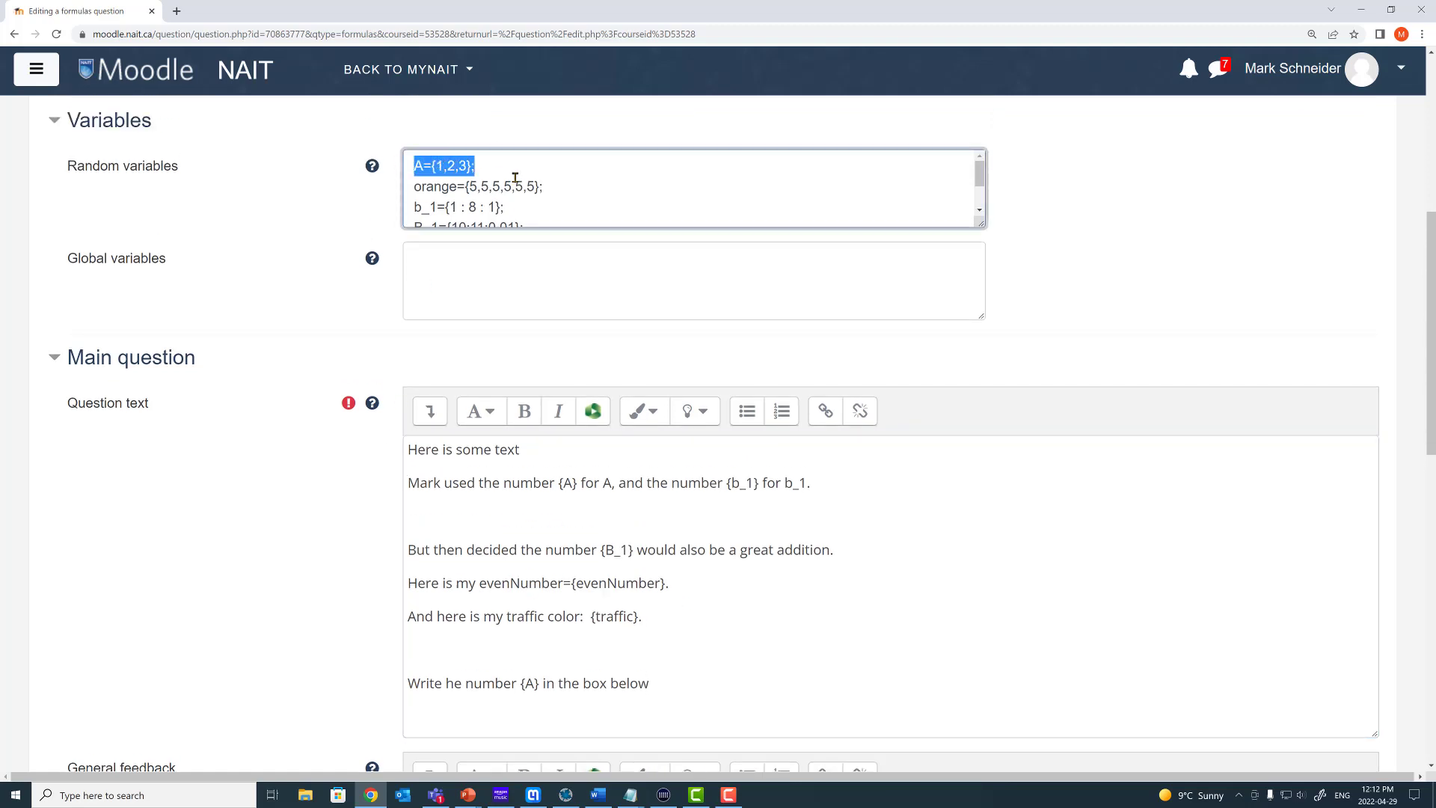
left_click(621, 636)
left_click(448, 683)
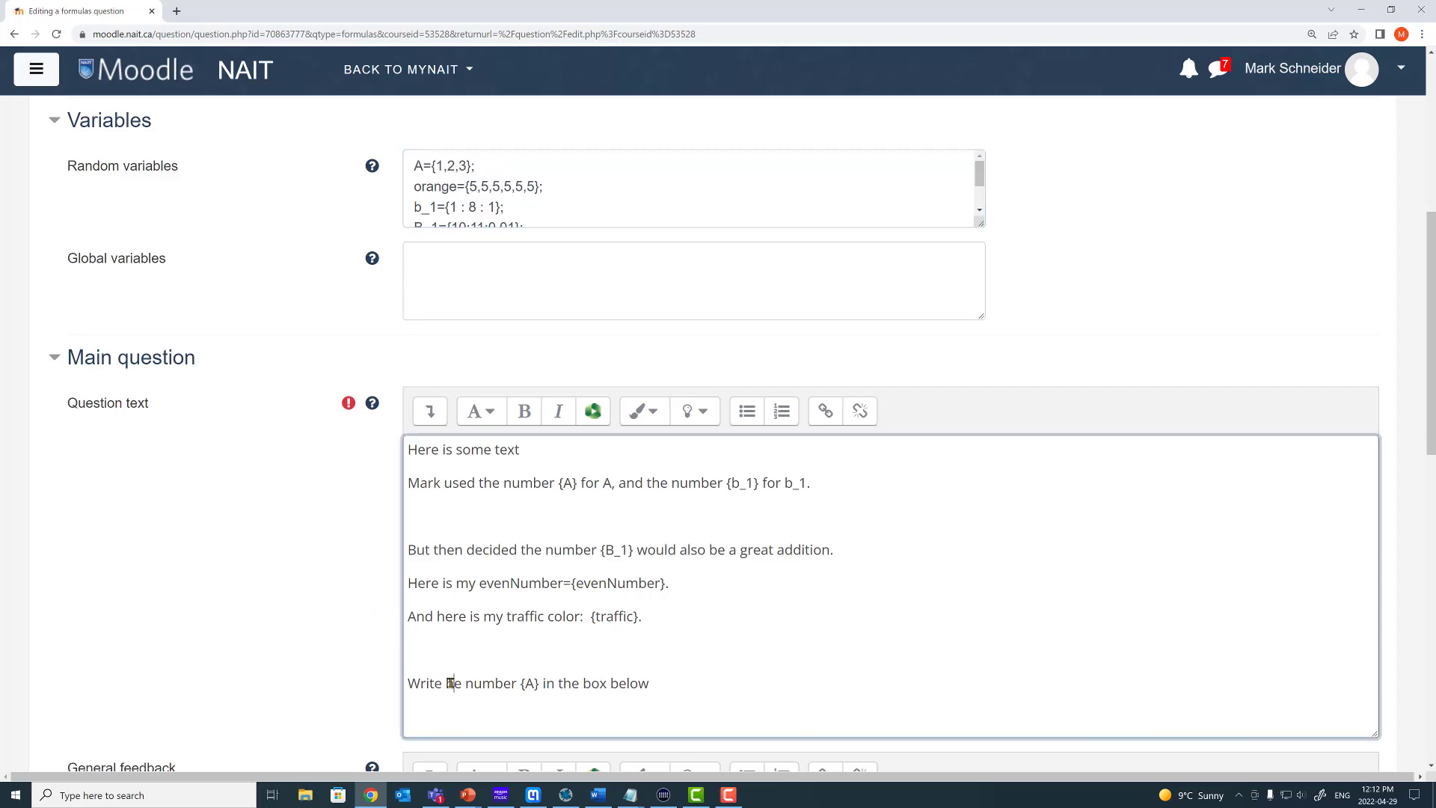
type("t")
- Set the answer of Part 1 to the variable A
scroll(315, 584, "down", 10)
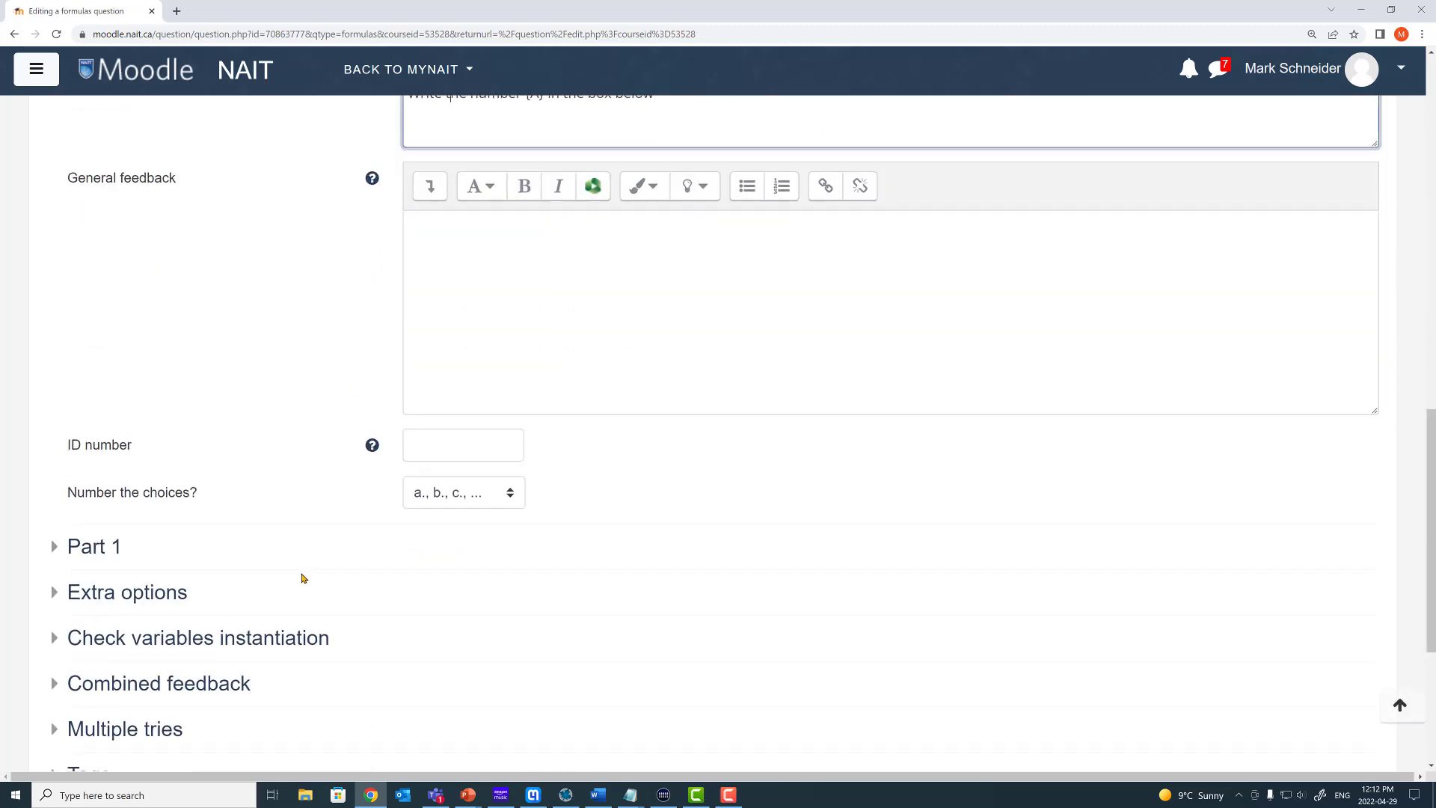
left_click(114, 432)
double_click(458, 584)
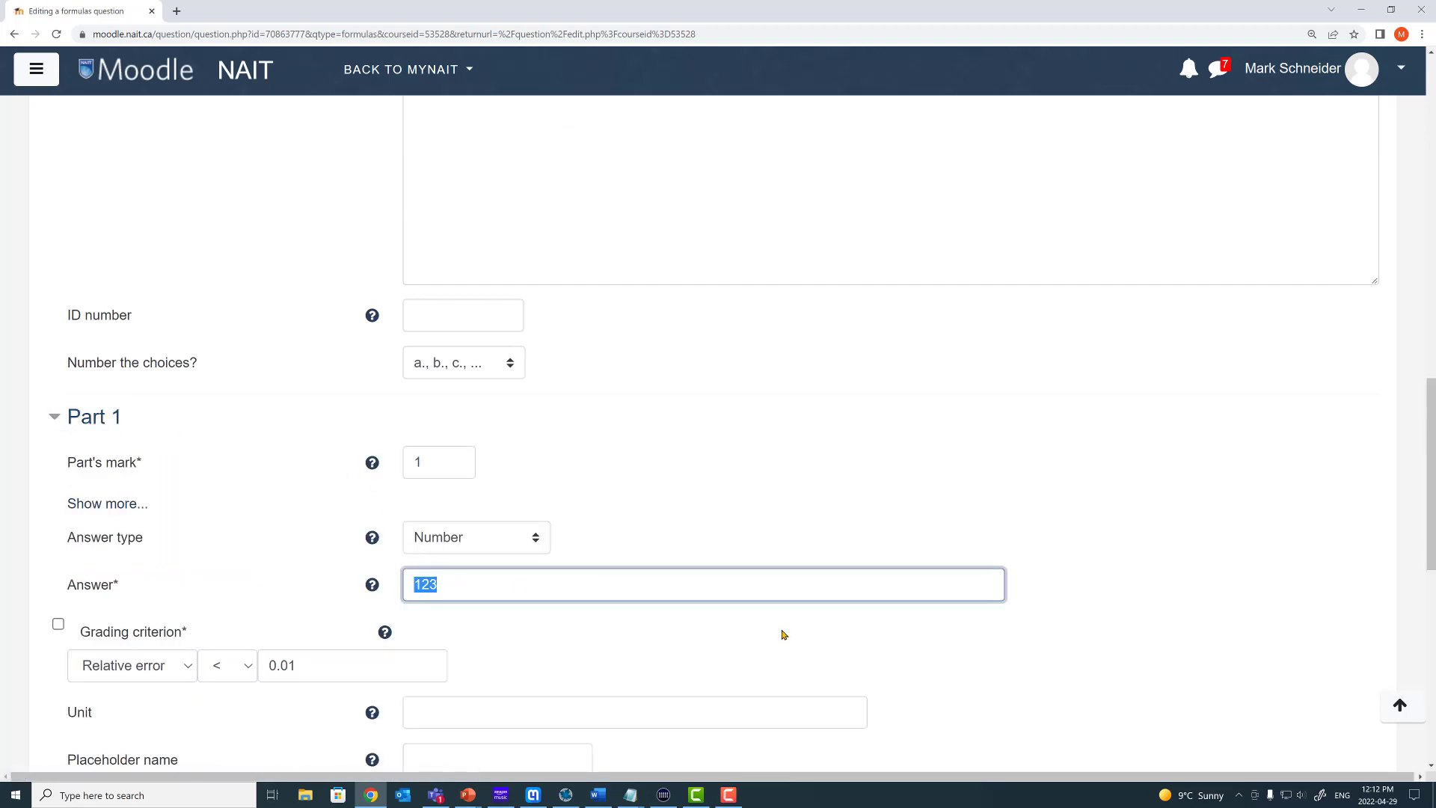
type("A")
left_click(736, 535)
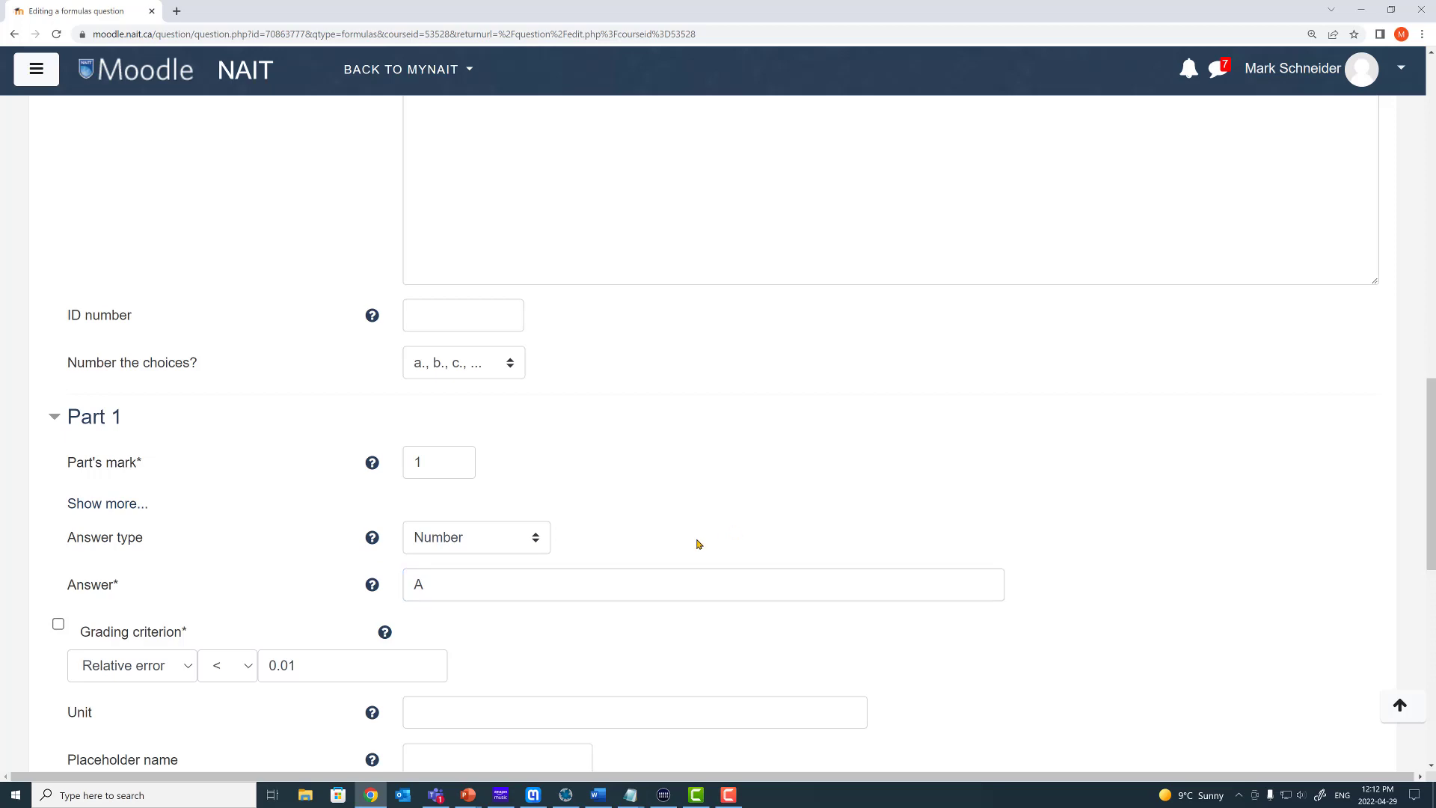
- Save the question with its new answer, keep editing, and preview it in an enlarged window
scroll(696, 545, "down", 7)
left_click(547, 744)
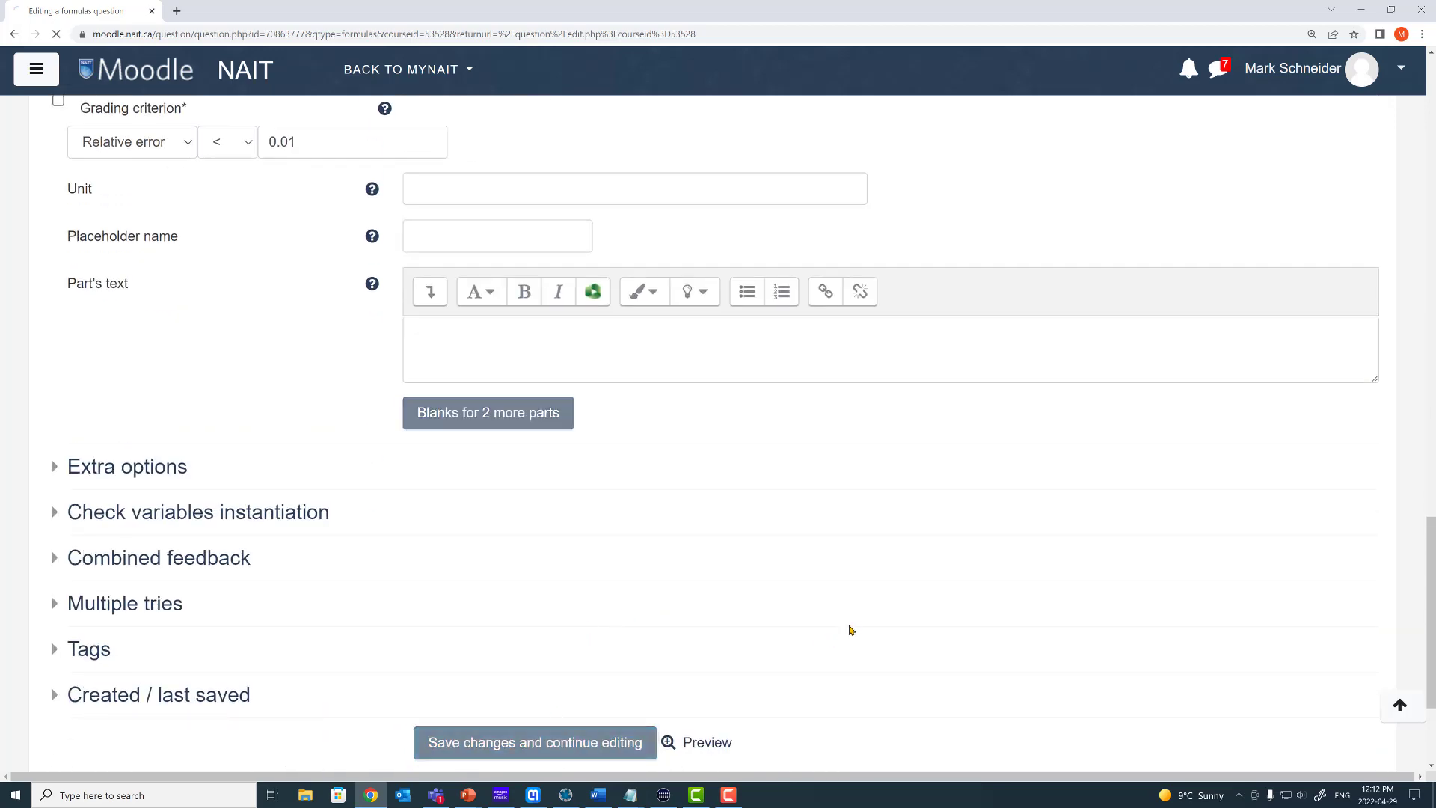
scroll(305, 561, "down", 10)
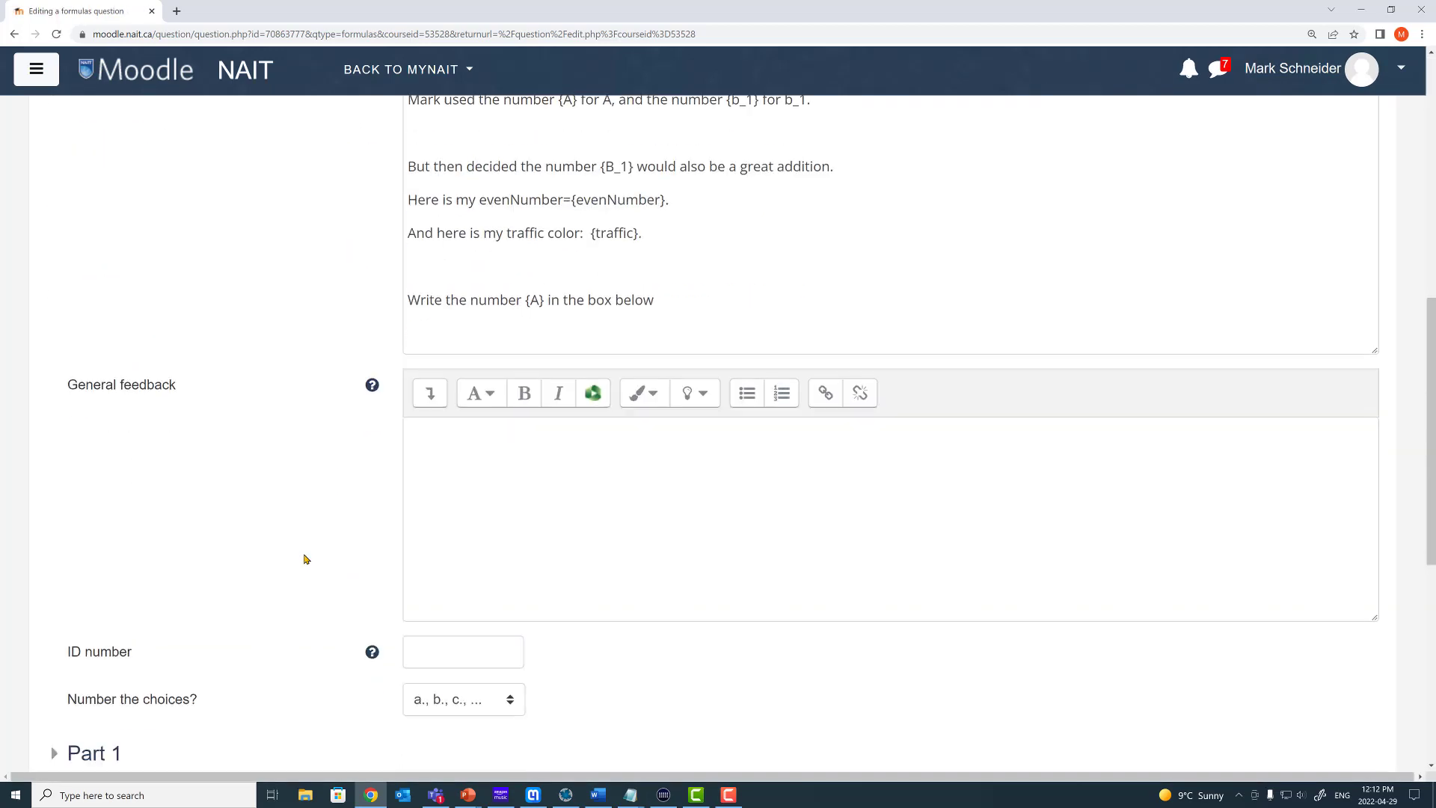
left_click(692, 549)
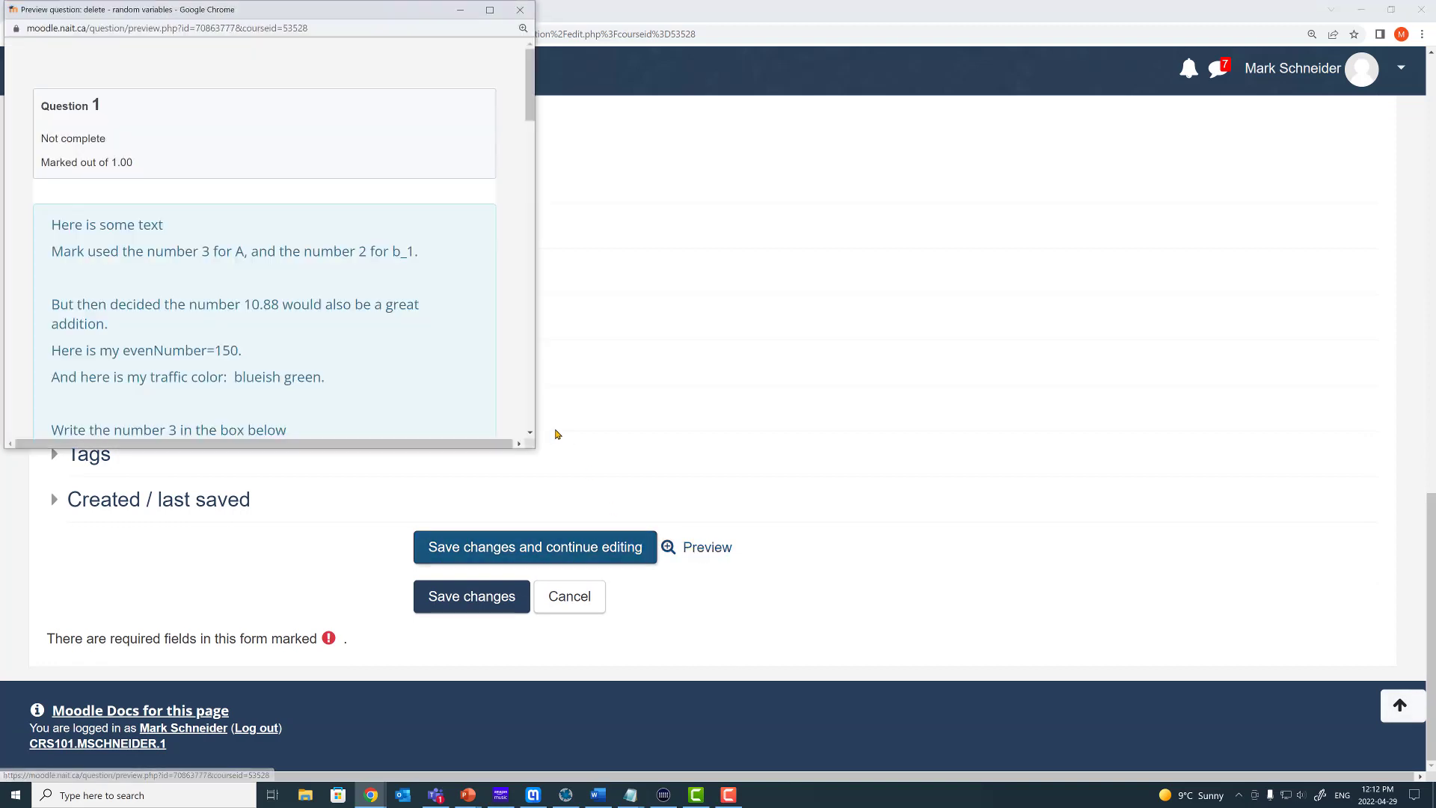
left_click_drag(533, 448, 820, 612)
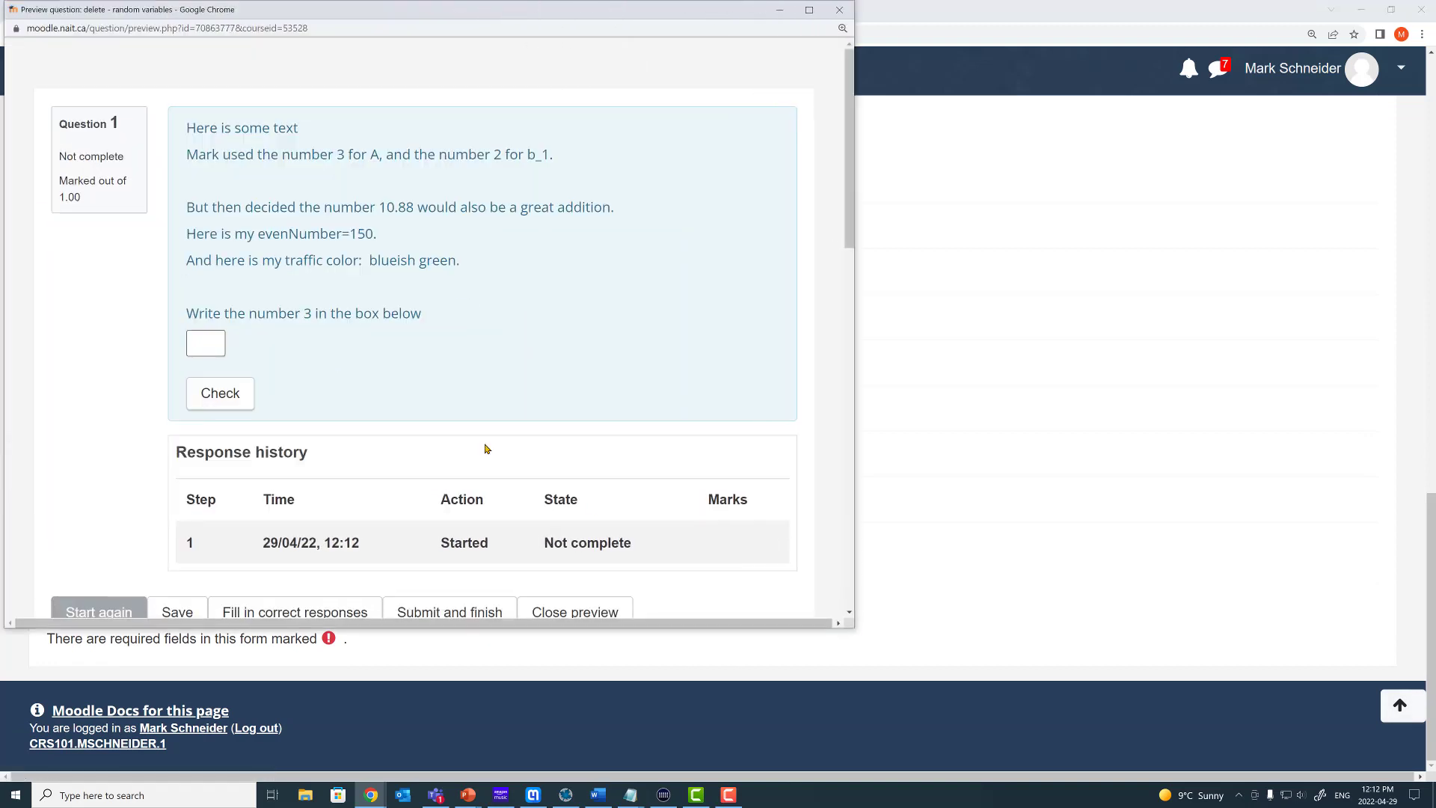
- Copy the number 3 from the previewed instruction into the answer box and check the response
double_click(307, 313)
key("ctrl+c")
key("Tab")
key("ctrl+v")
left_click(240, 390)
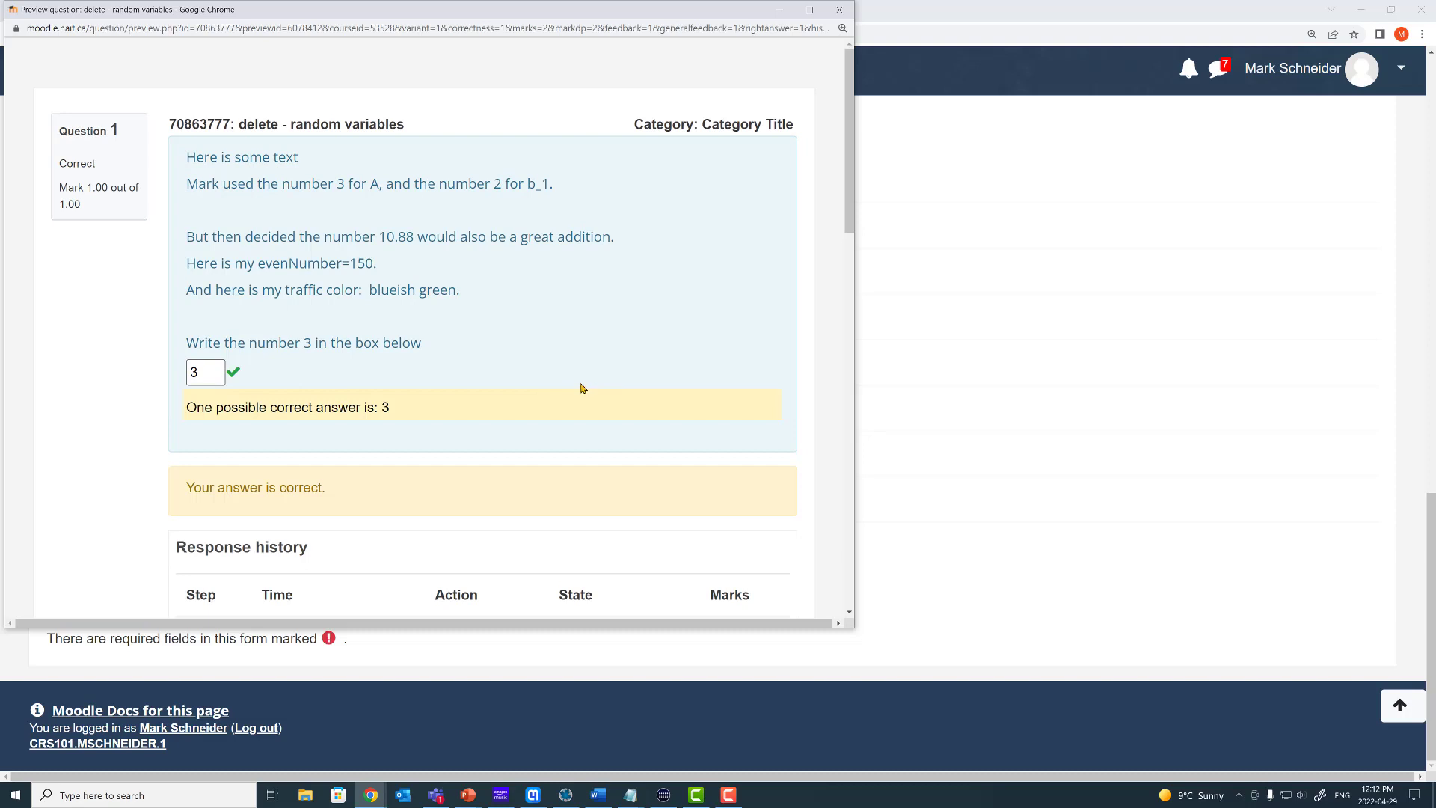
scroll(224, 535, "down", 4)
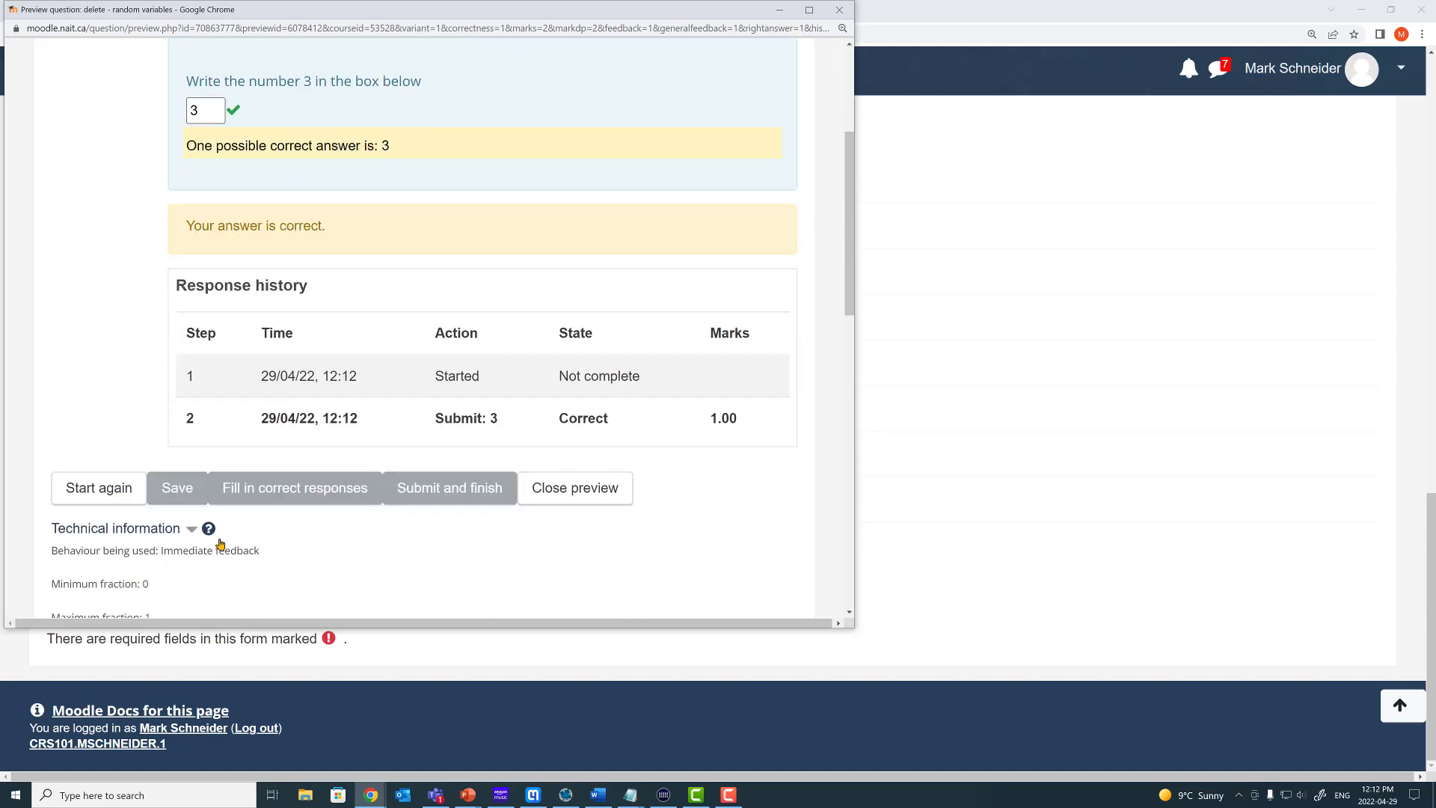
- Restart the question preview, enter 66 in the answer box and check the response
left_click(109, 487)
left_click(219, 348)
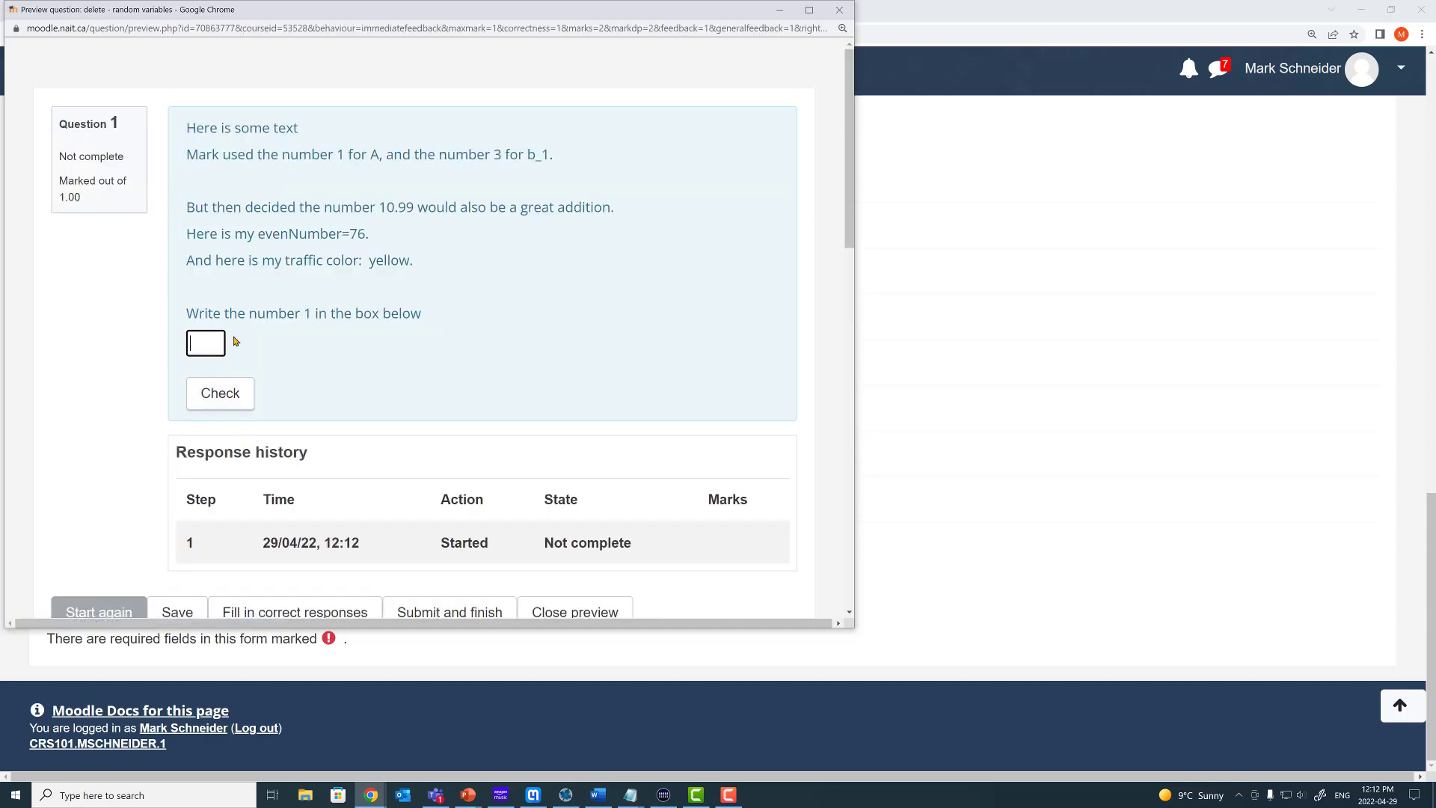
type("66")
left_click(222, 394)
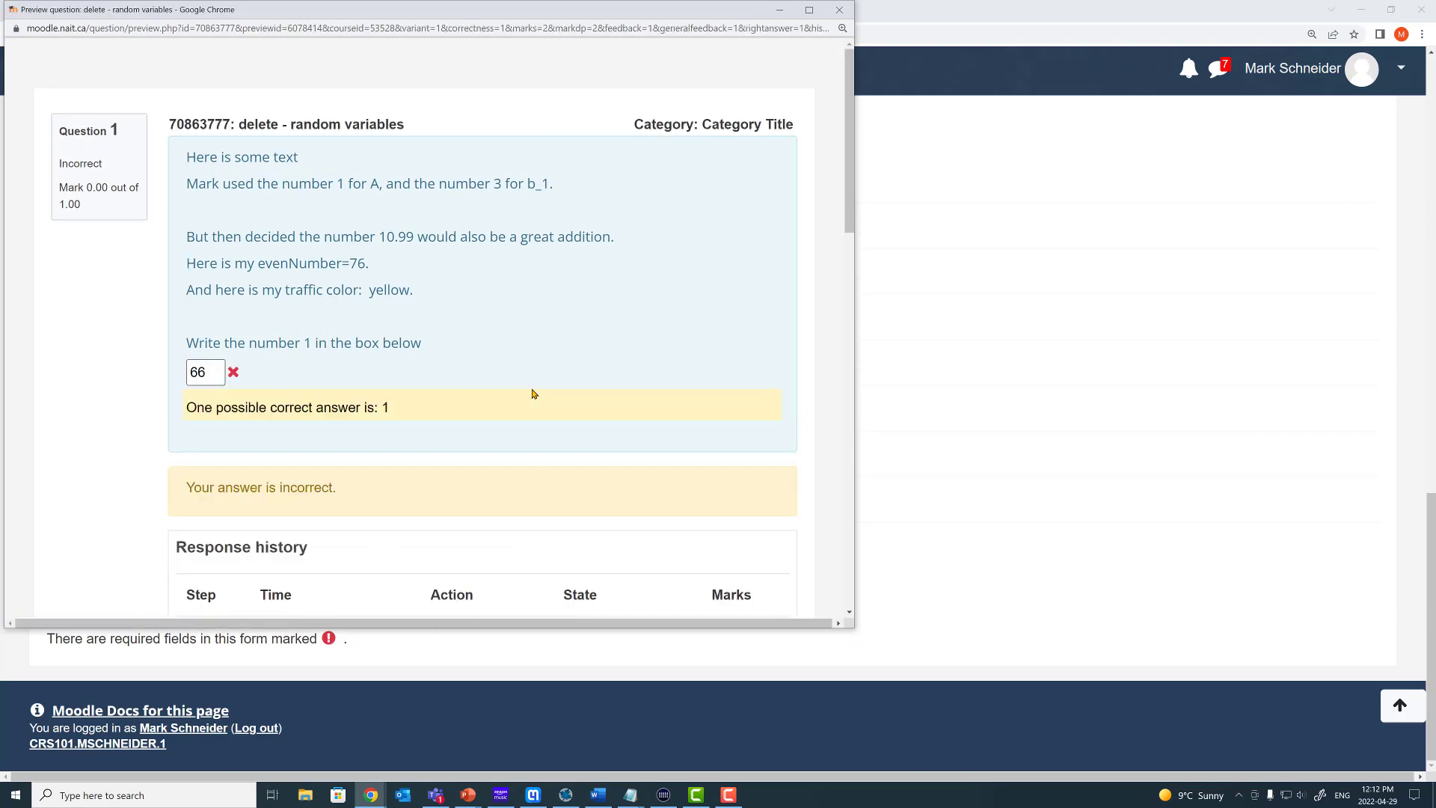
double_click(308, 343)
left_click(447, 374)
- Close the preview and add the random variable nonZeroInt={-10:-1:1 , 1:10:1}; on a new line below traffic
left_click(840, 9)
scroll(407, 286, "up", 12)
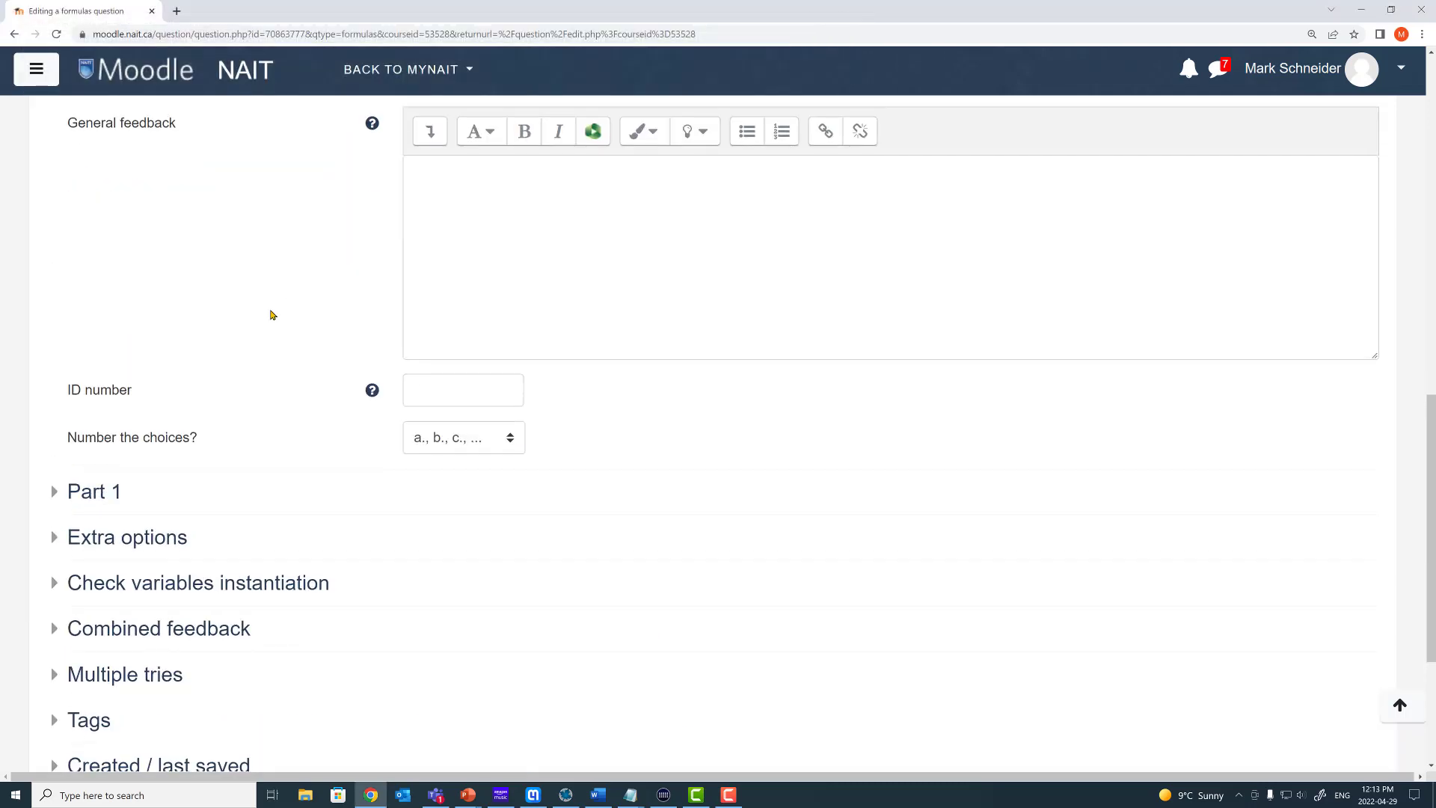
left_click(109, 316)
scroll(343, 378, "down", 2)
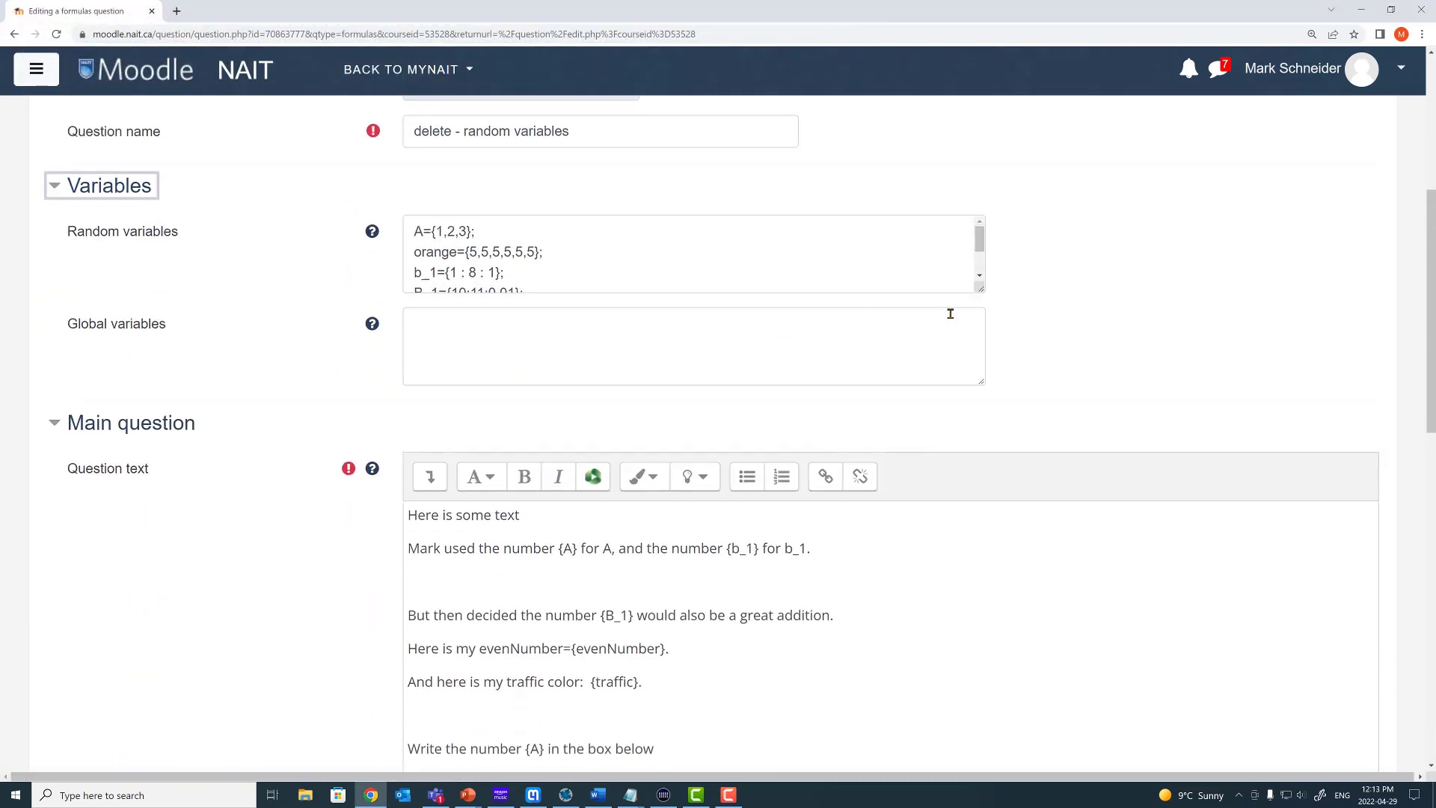
left_click_drag(982, 289, 980, 495)
left_click(685, 329)
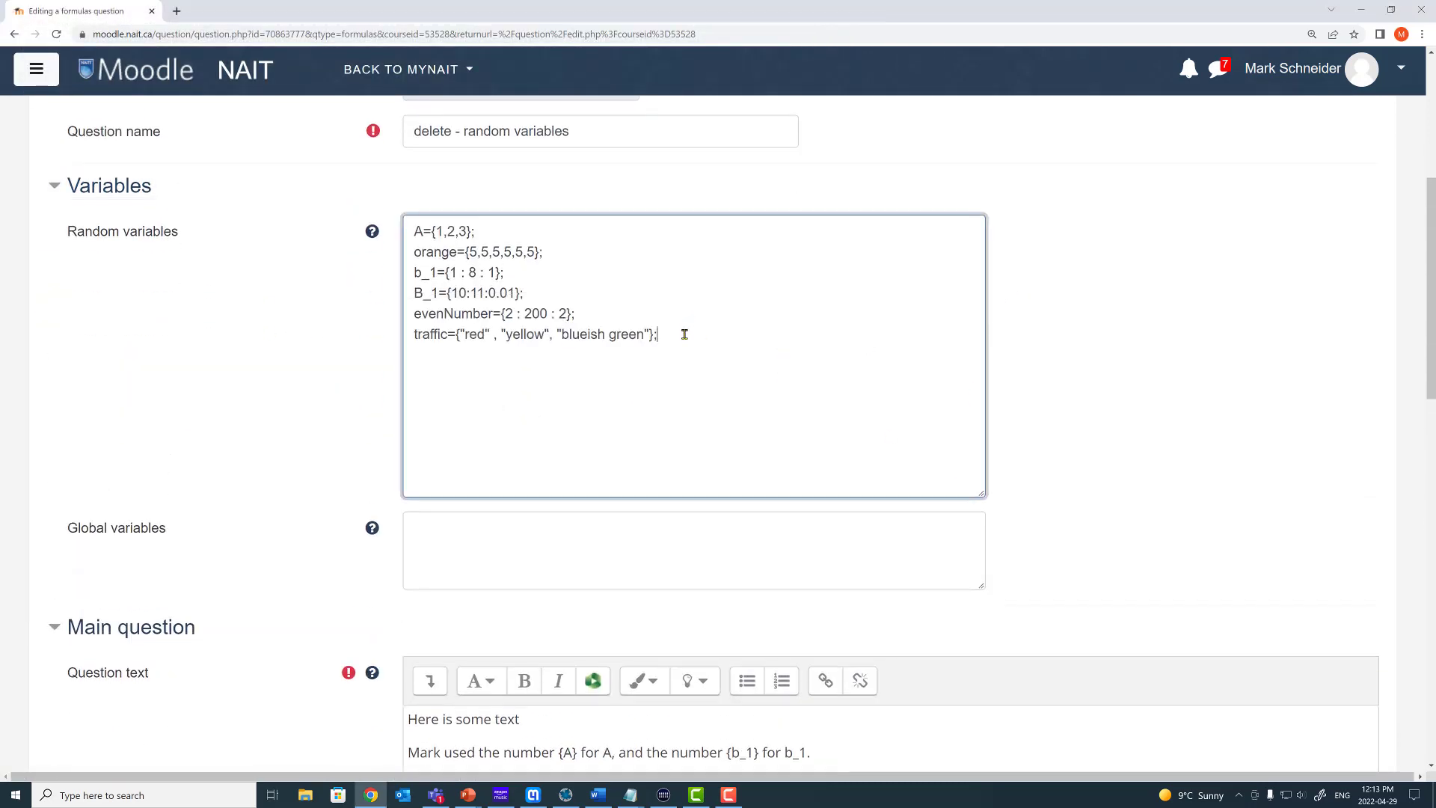
key("Return")
type("nonZeroInt={-10:-1:1 , 1:10:1};")
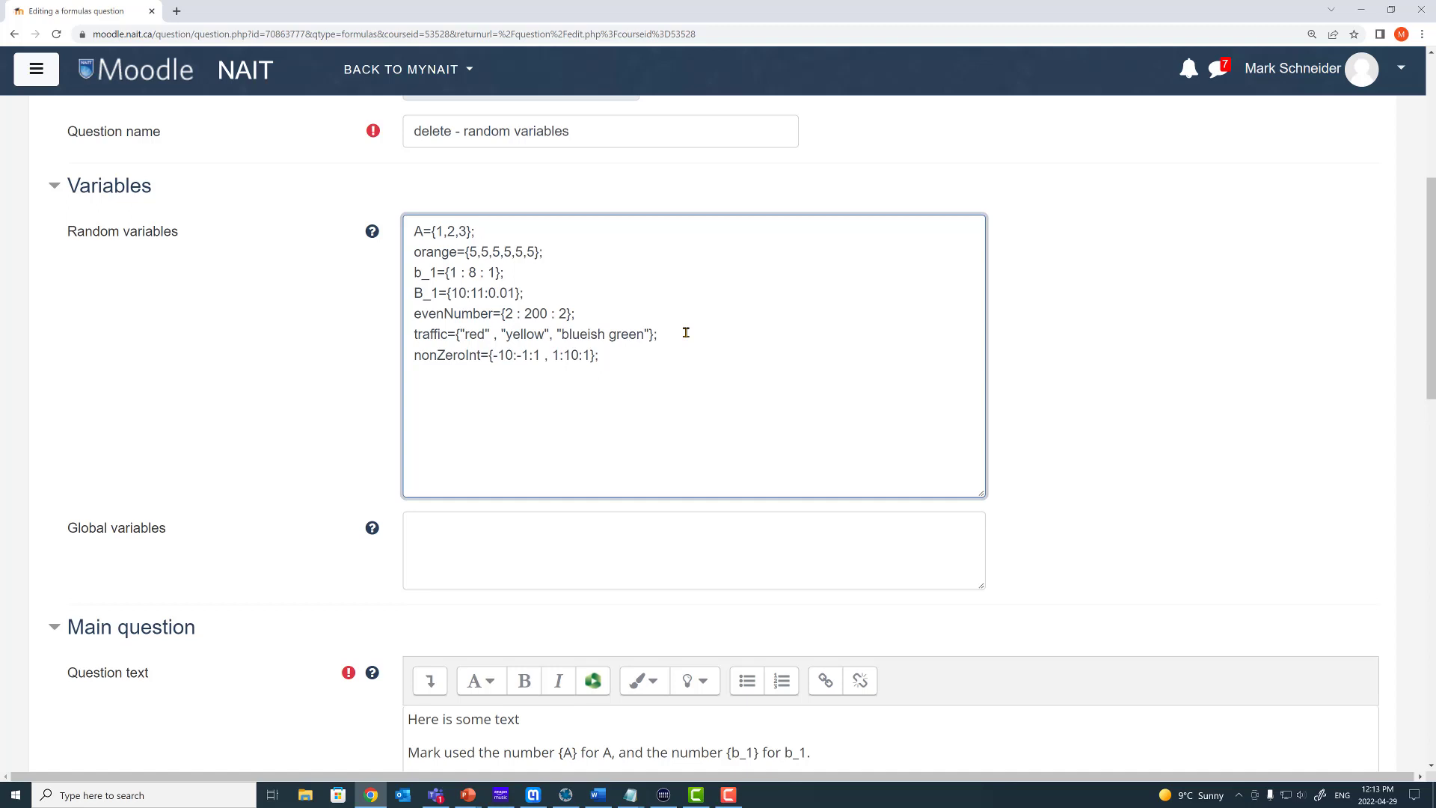
- Examine the negative and positive ranges in the nonZeroInt definition
left_click_drag(493, 354, 549, 357)
left_click(659, 355)
double_click(548, 357)
left_click(543, 356)
left_click_drag(543, 357, 494, 354)
left_click(660, 356)
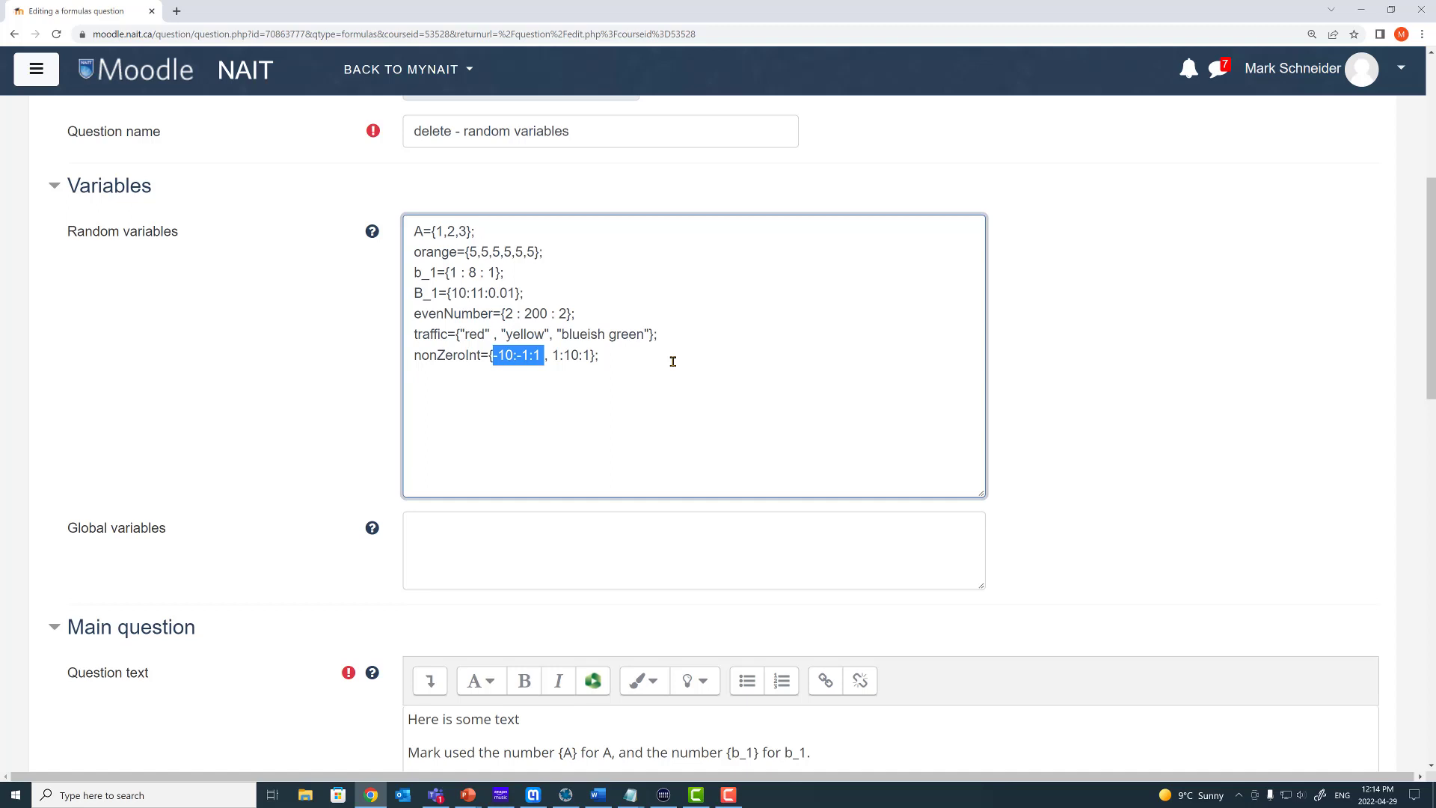
left_click_drag(553, 355, 592, 355)
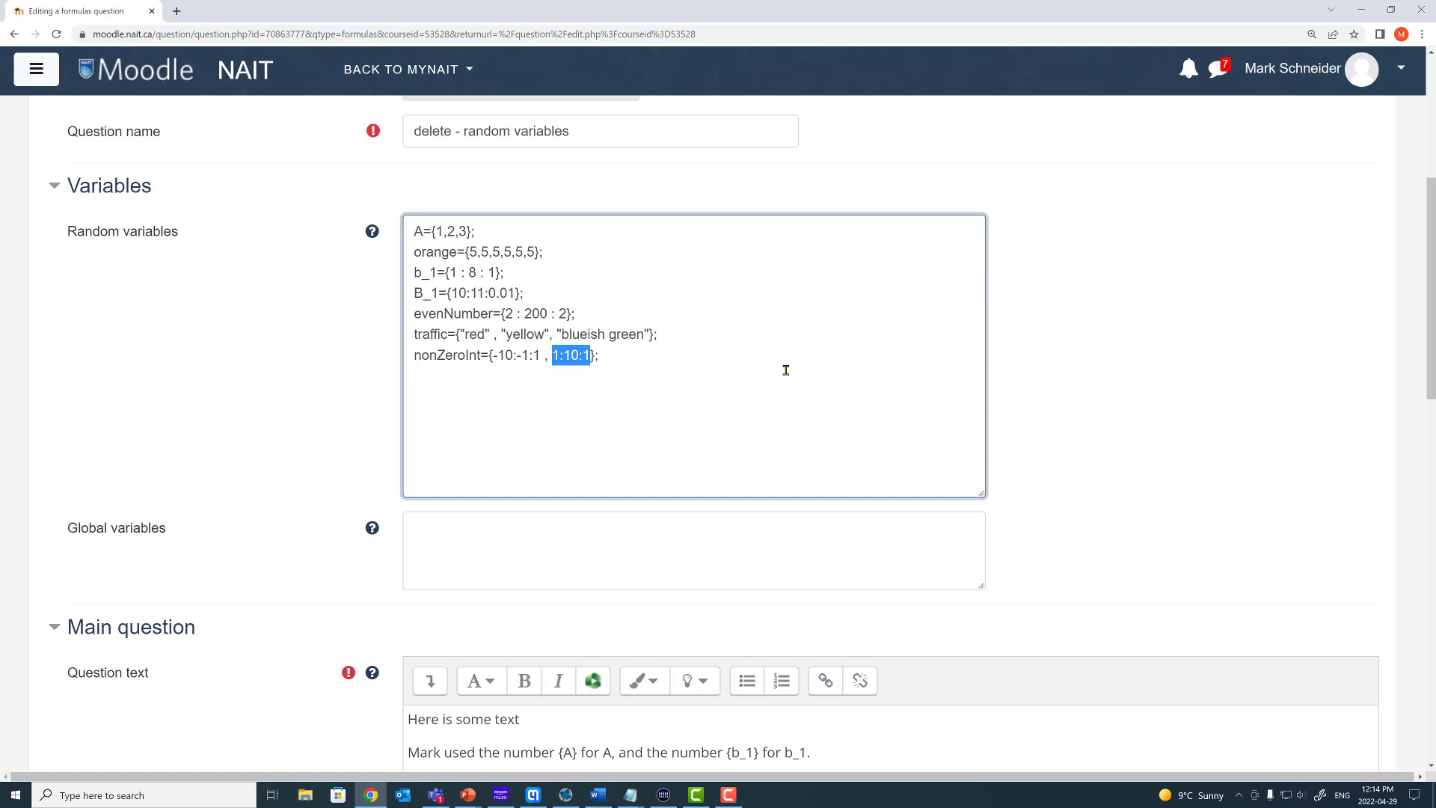
- Add the random variable badBadBad=A+{1:10:1}; on a new line below nonZeroInt
left_click(680, 360)
type("badBadBad=A+{1:10:1};")
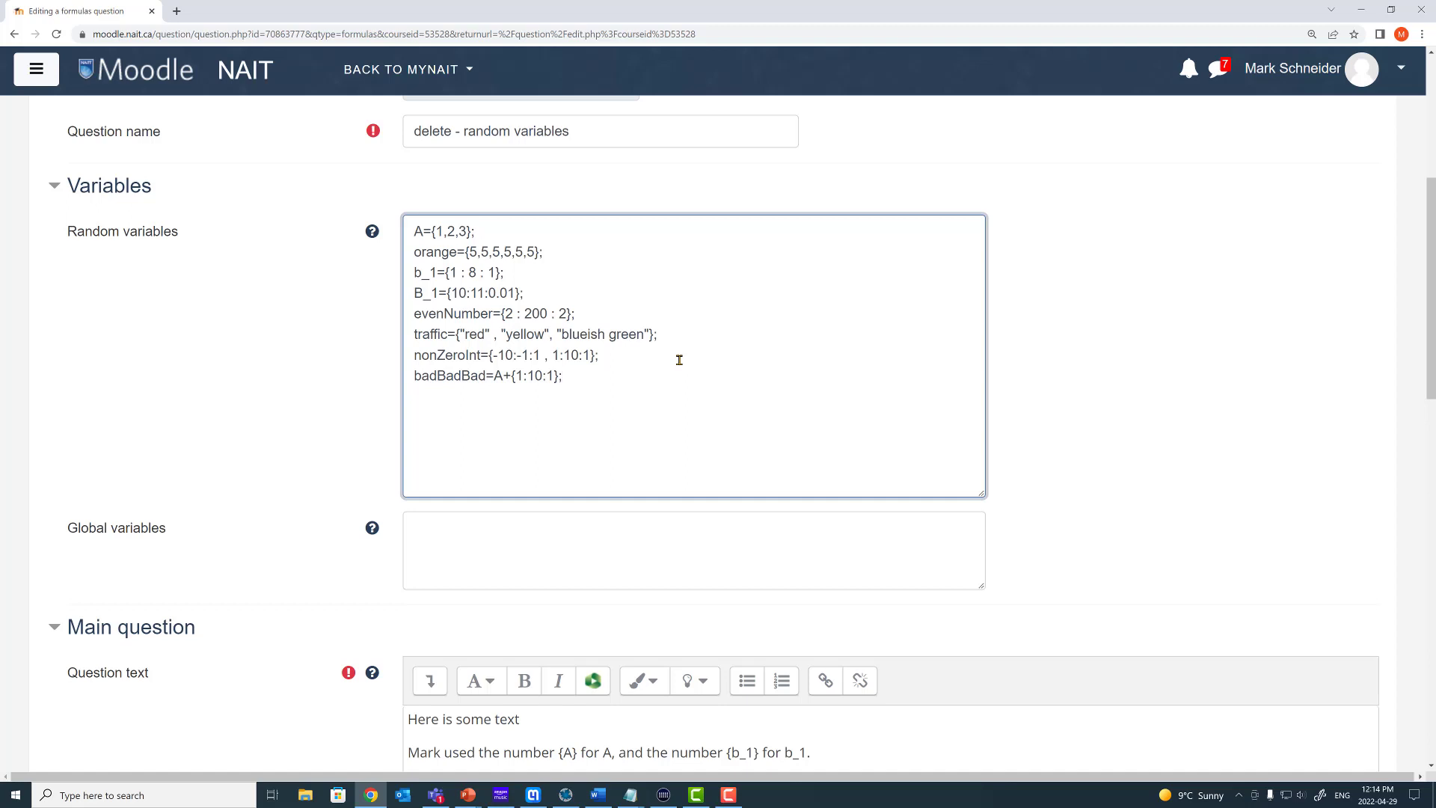
left_click_drag(486, 375, 412, 375)
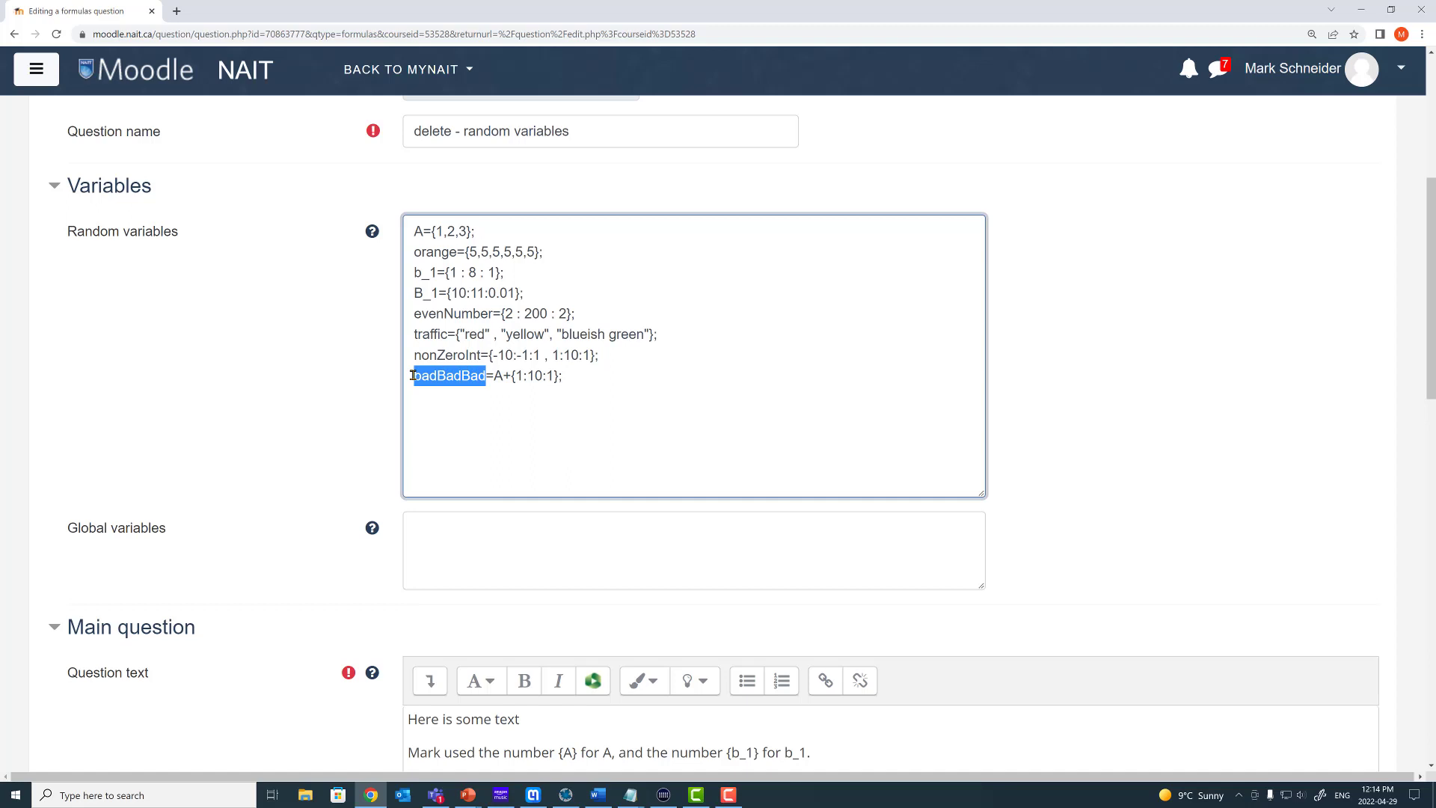
- Compare the A used in the badBadBad definition with variable A's own definition, and examine its added range
left_click(494, 375)
key("Up")
key("Up")
key("Up")
key("Up")
key("Up")
key("Up")
key("Up")
left_click(405, 231, "shift")
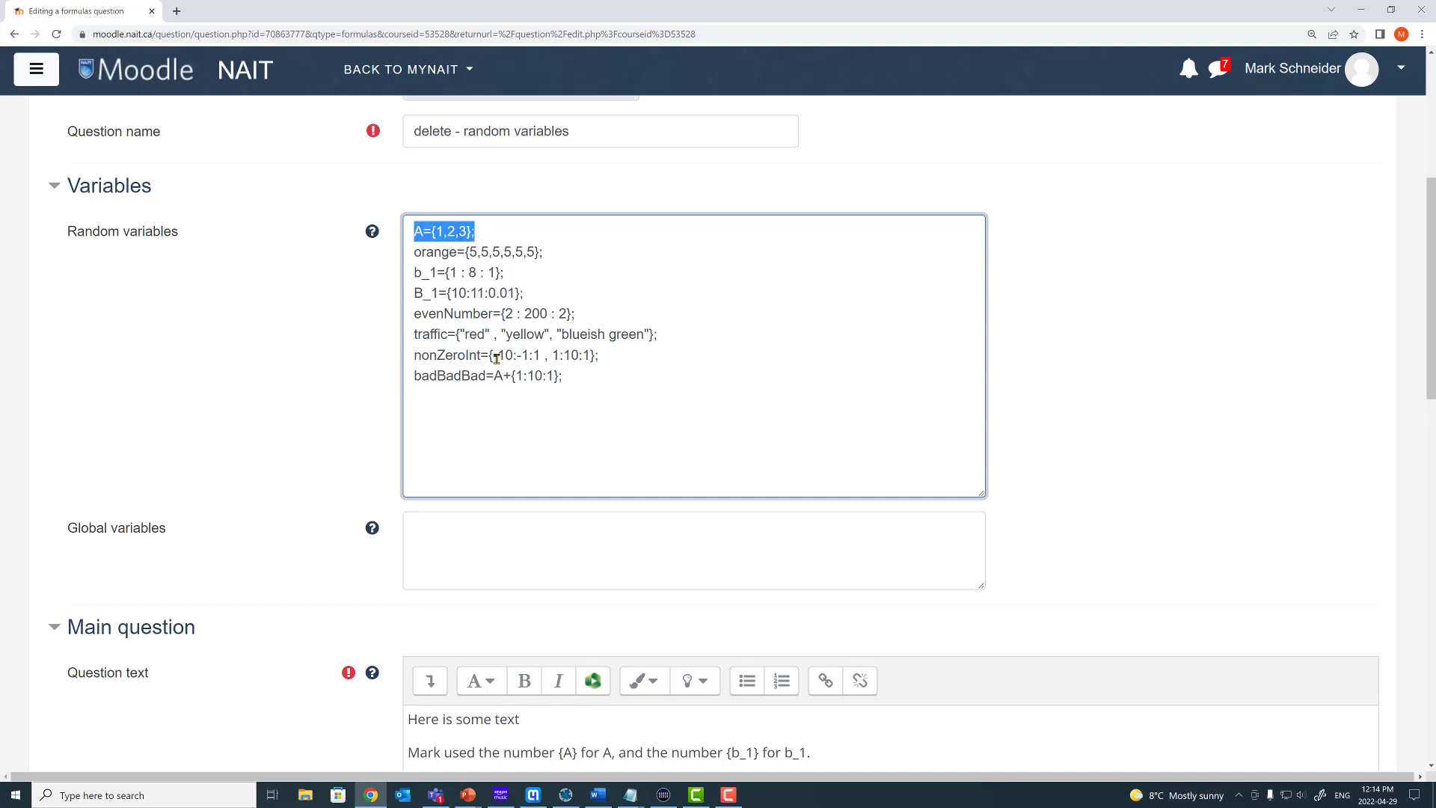
left_click_drag(511, 375, 564, 377)
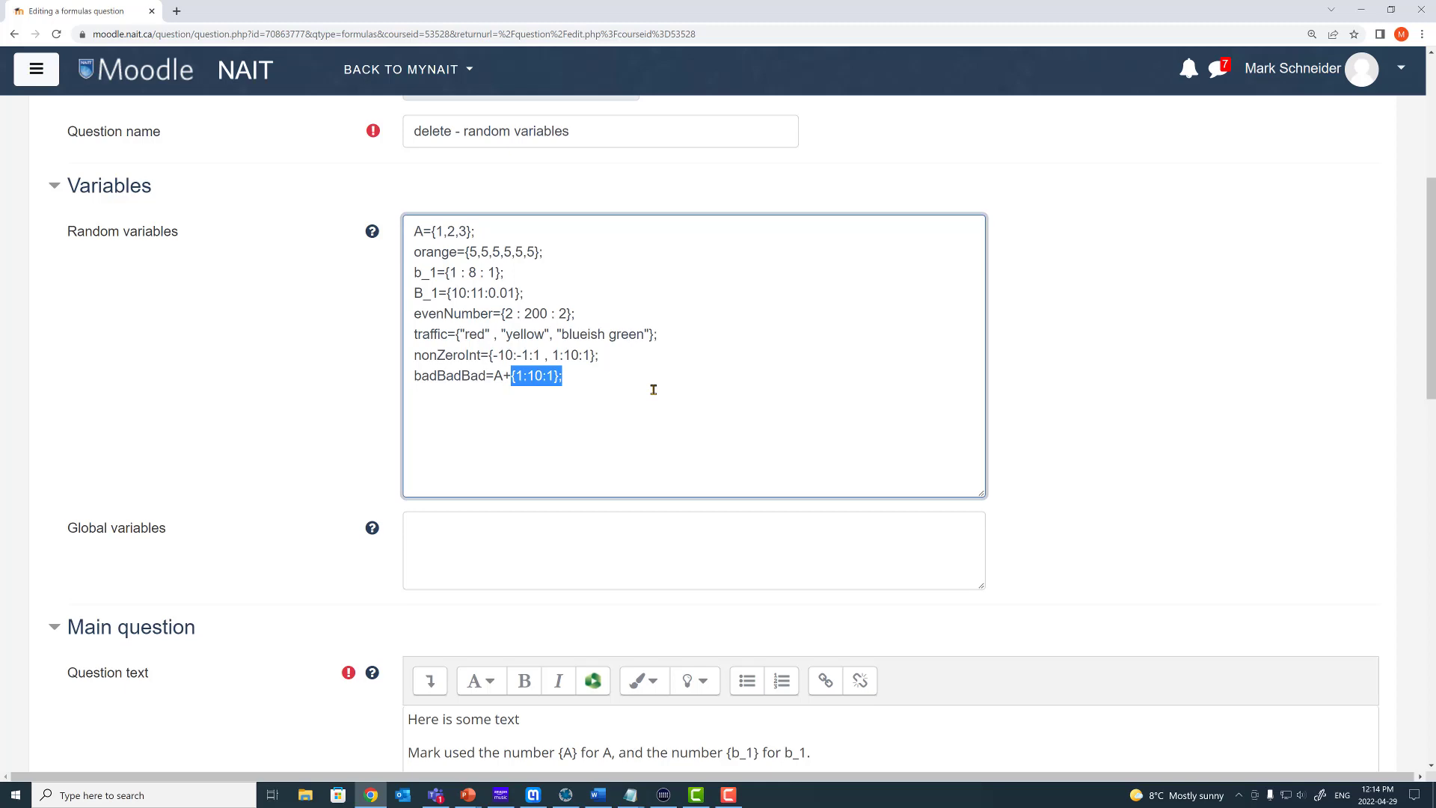
- Try to save the question with the badBadBad variable and continue editing
left_click(289, 382)
scroll(284, 378, "down", 4)
scroll(343, 490, "down", 10)
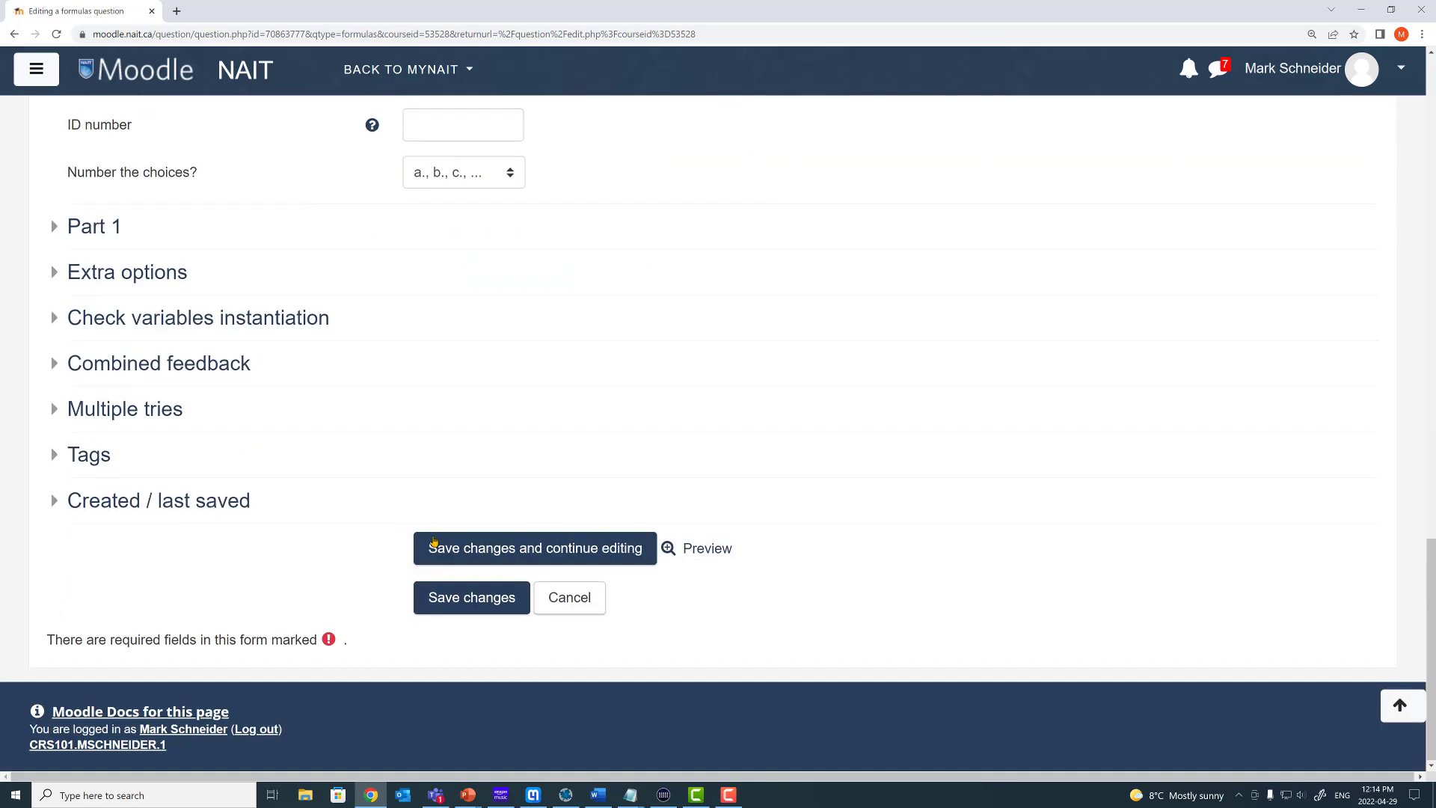
left_click(576, 547)
scroll(972, 561, "down", 2)
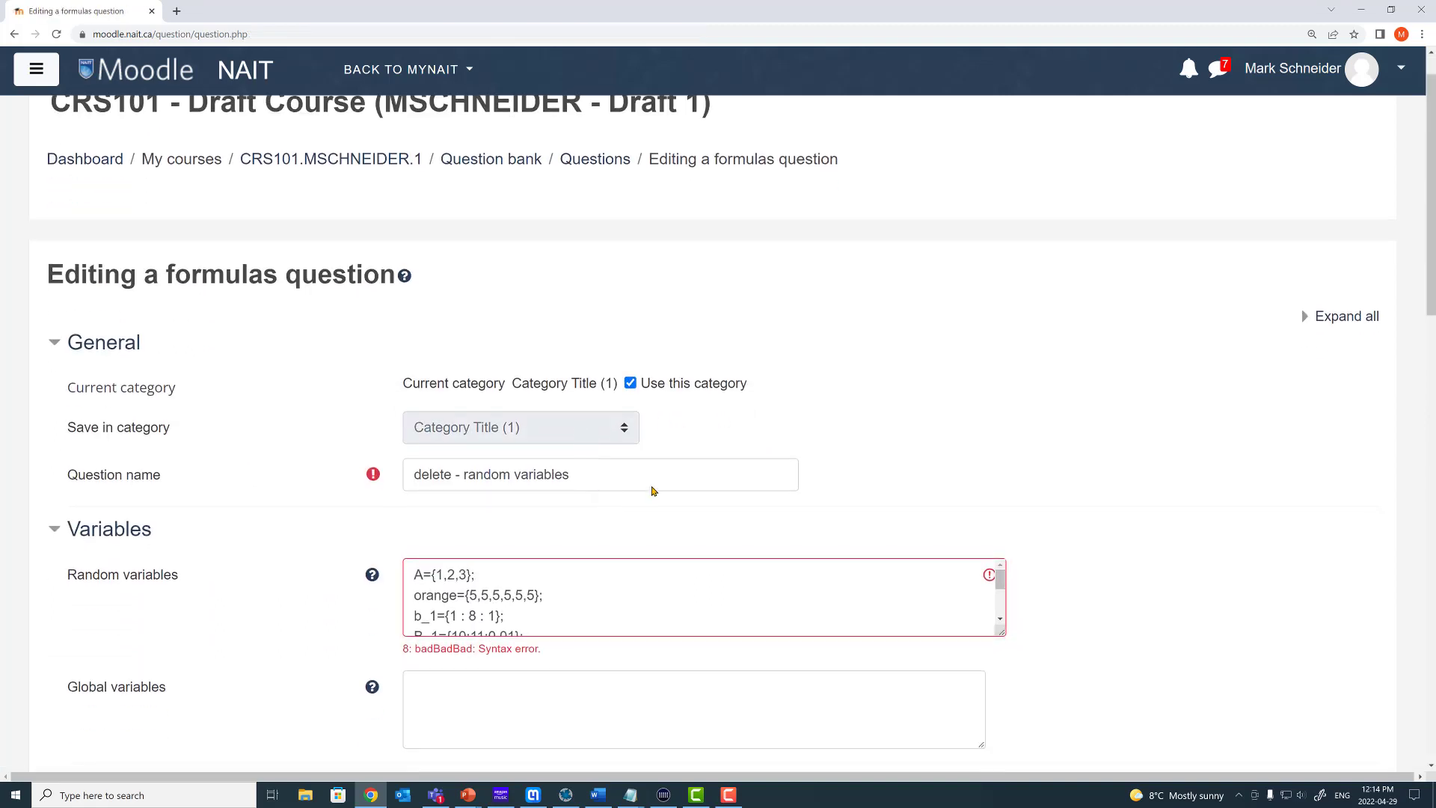
- Enlarge the random variables field to show every line and examine how badBadBad refers to variable A
left_click_drag(1008, 594, 1023, 676)
scroll(1119, 650, "down", 1)
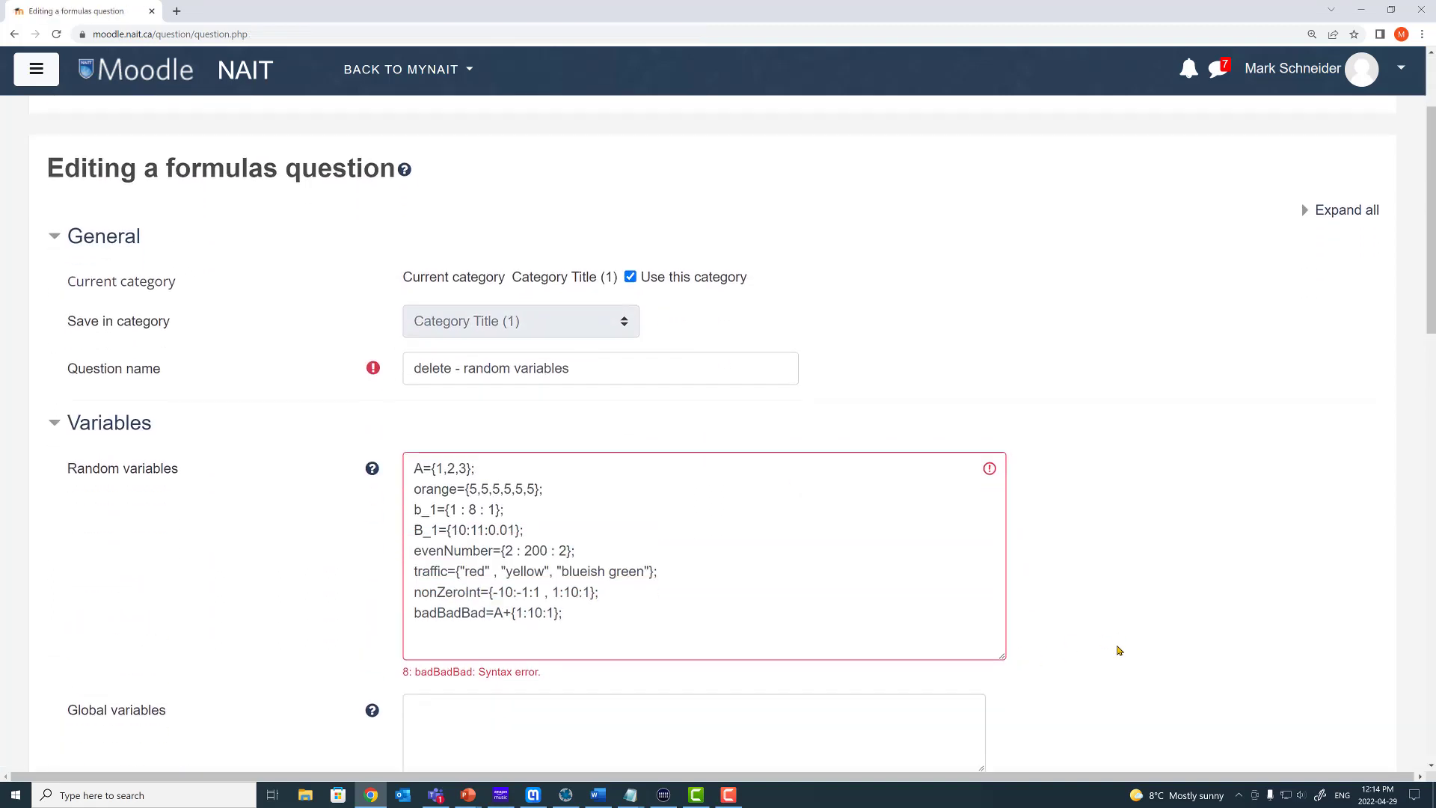
left_click(767, 594)
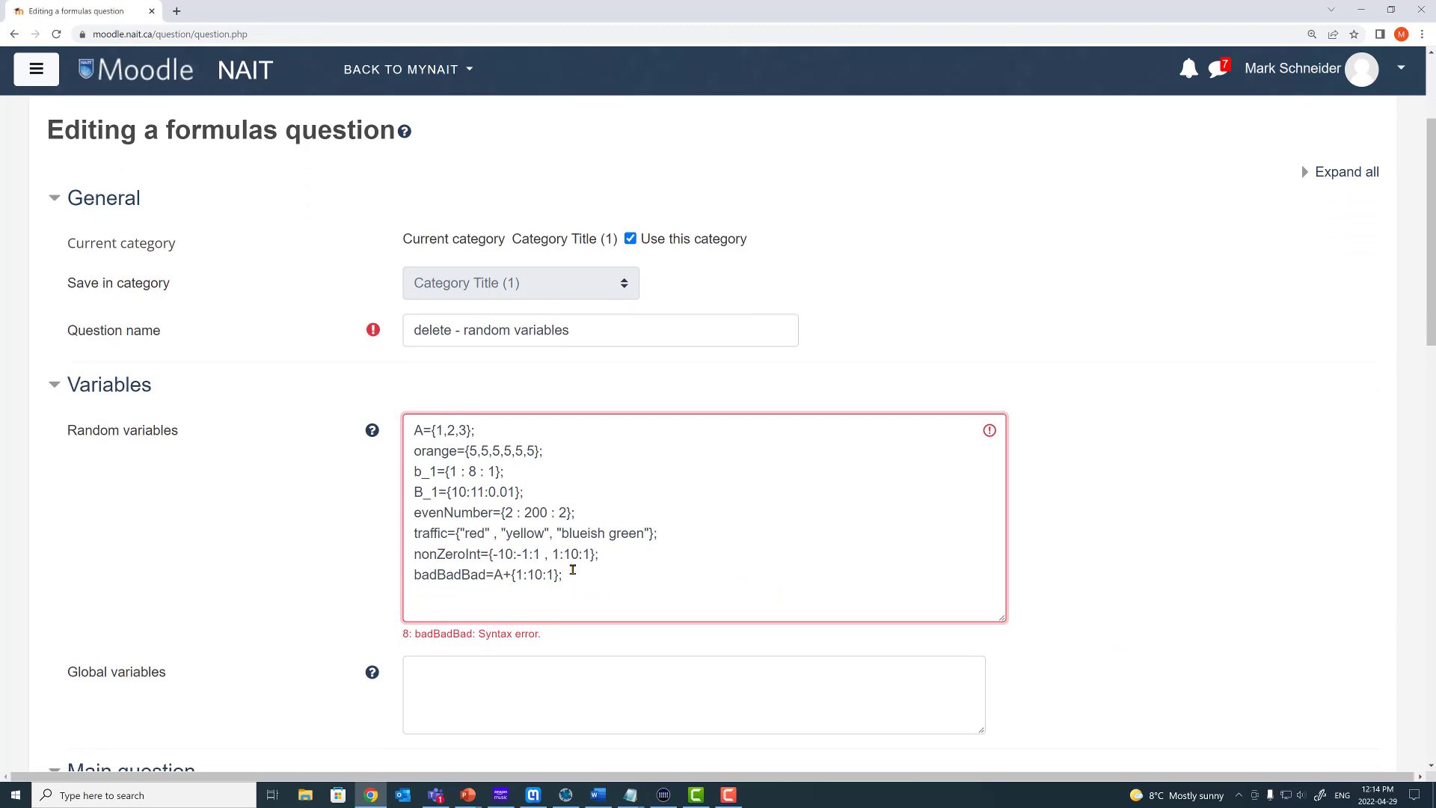
double_click(498, 574)
double_click(419, 430)
left_click(665, 466)
- Match the line number and variable name in the error message to the faulty random variable definition
double_click(404, 635)
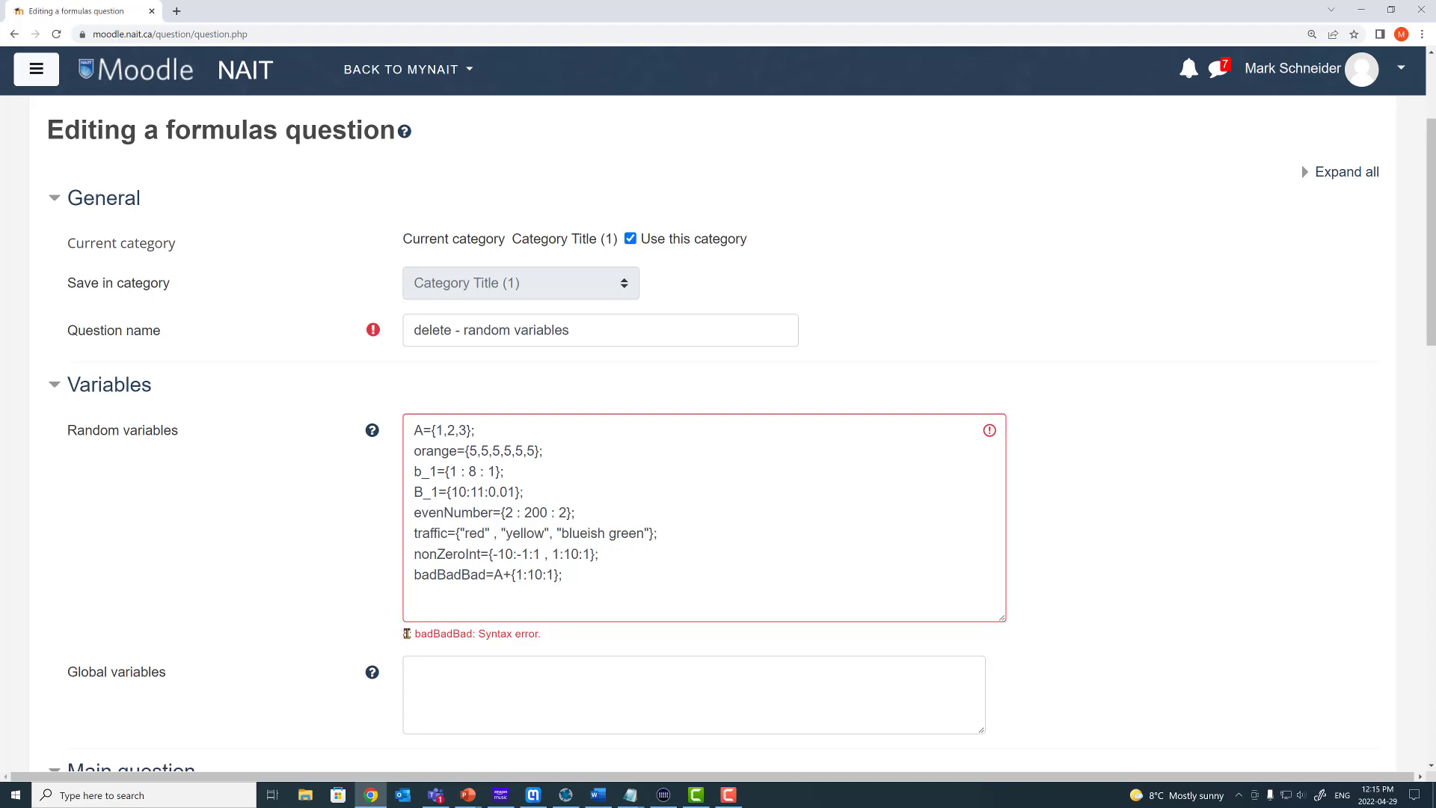
left_click(451, 430)
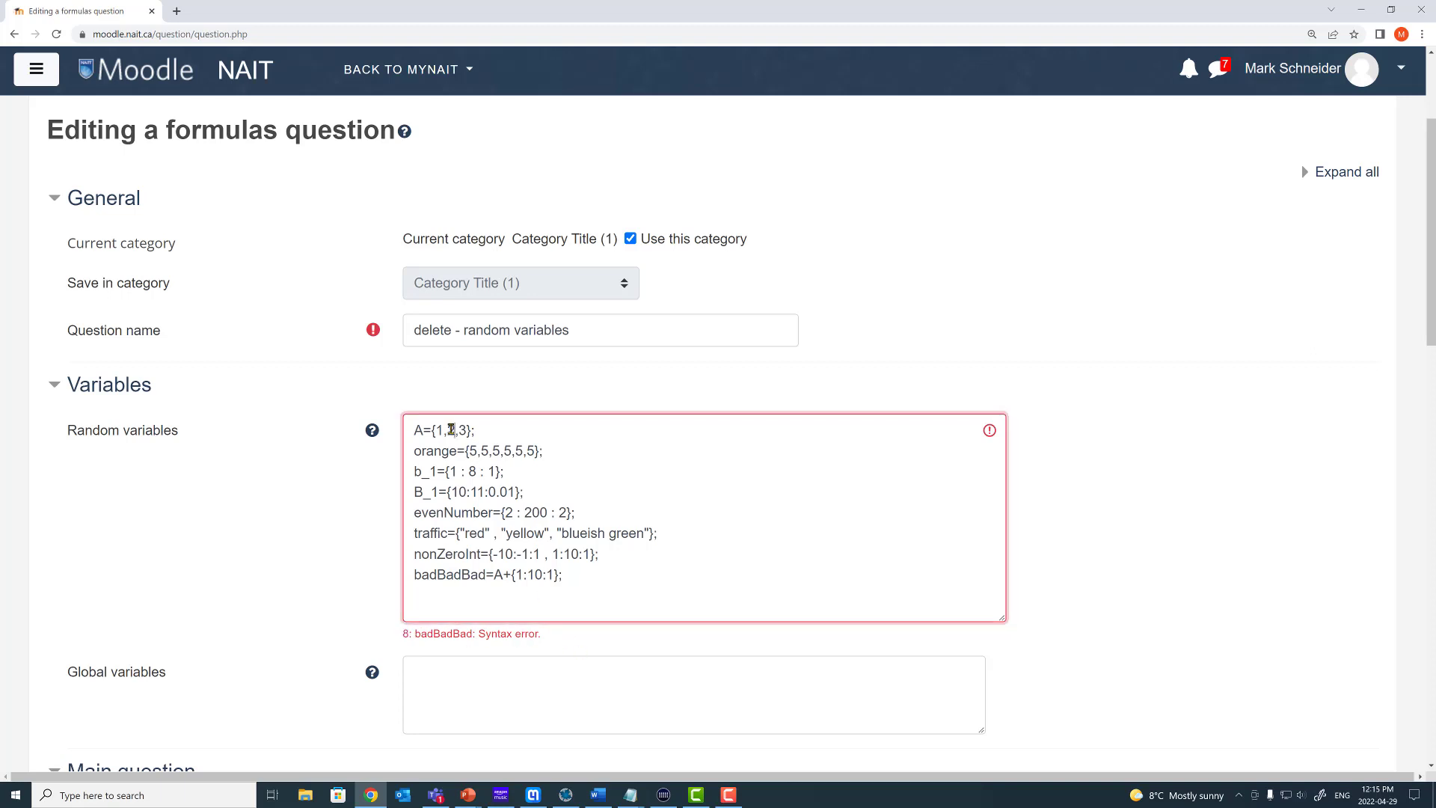
left_click(481, 512)
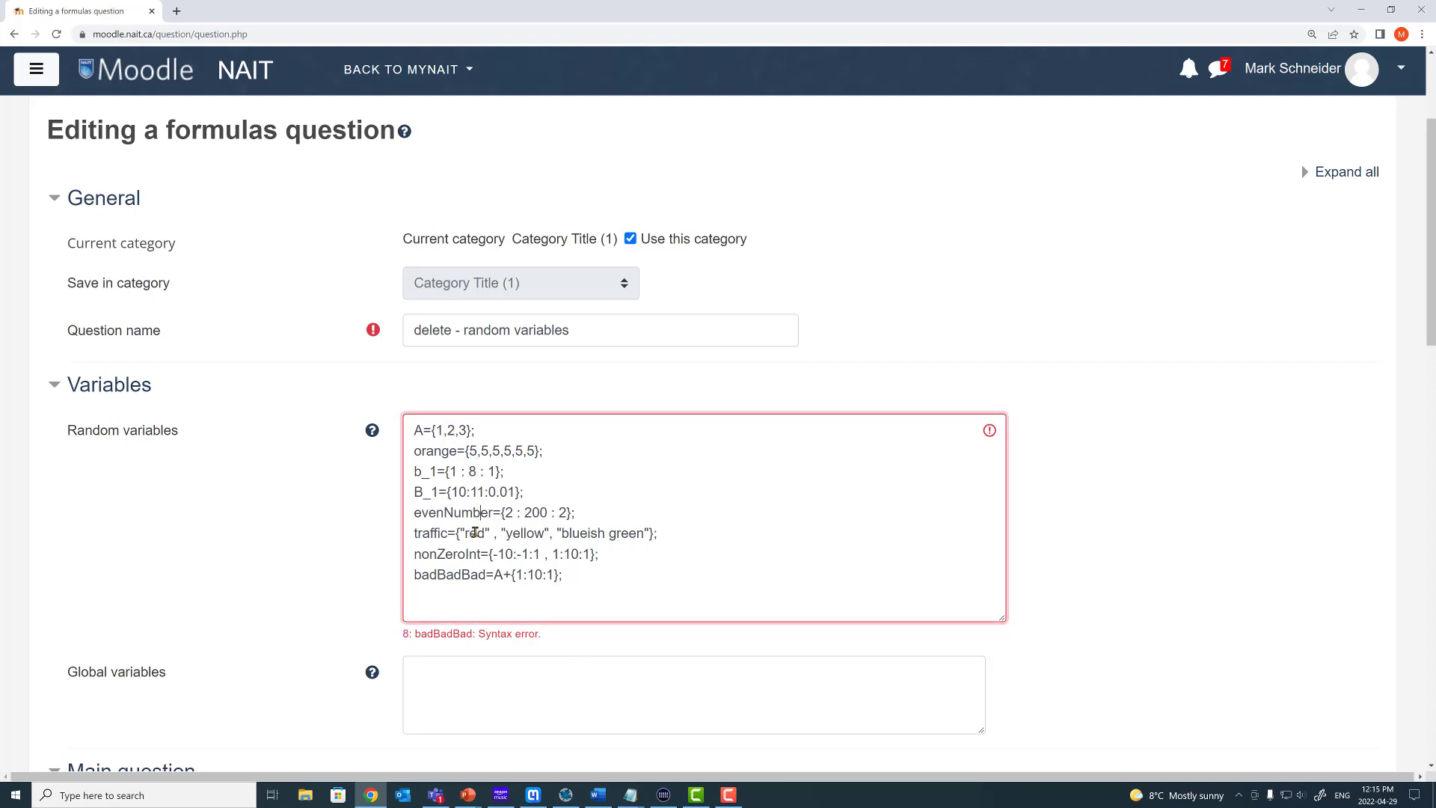
triple_click(459, 573)
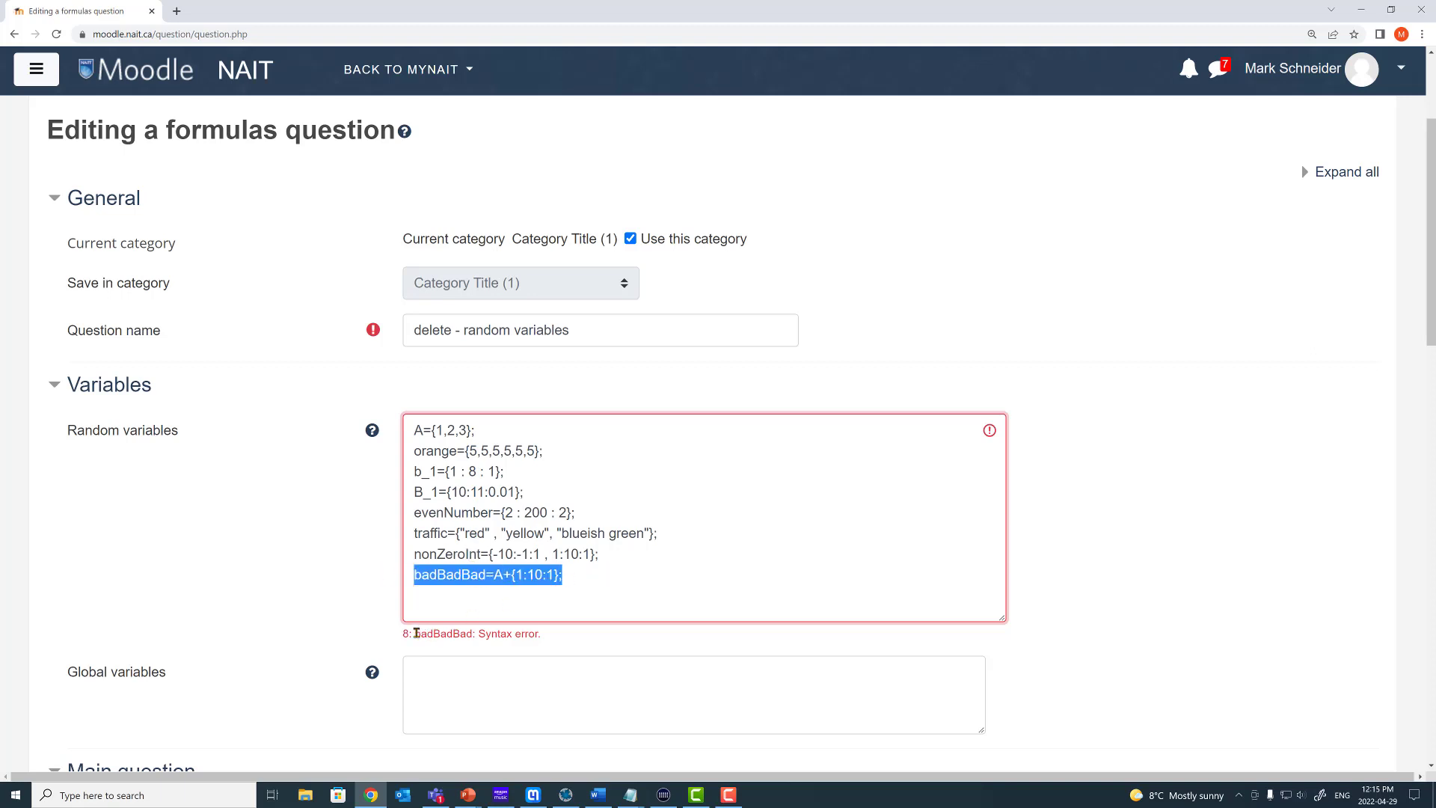
left_click_drag(416, 633, 475, 632)
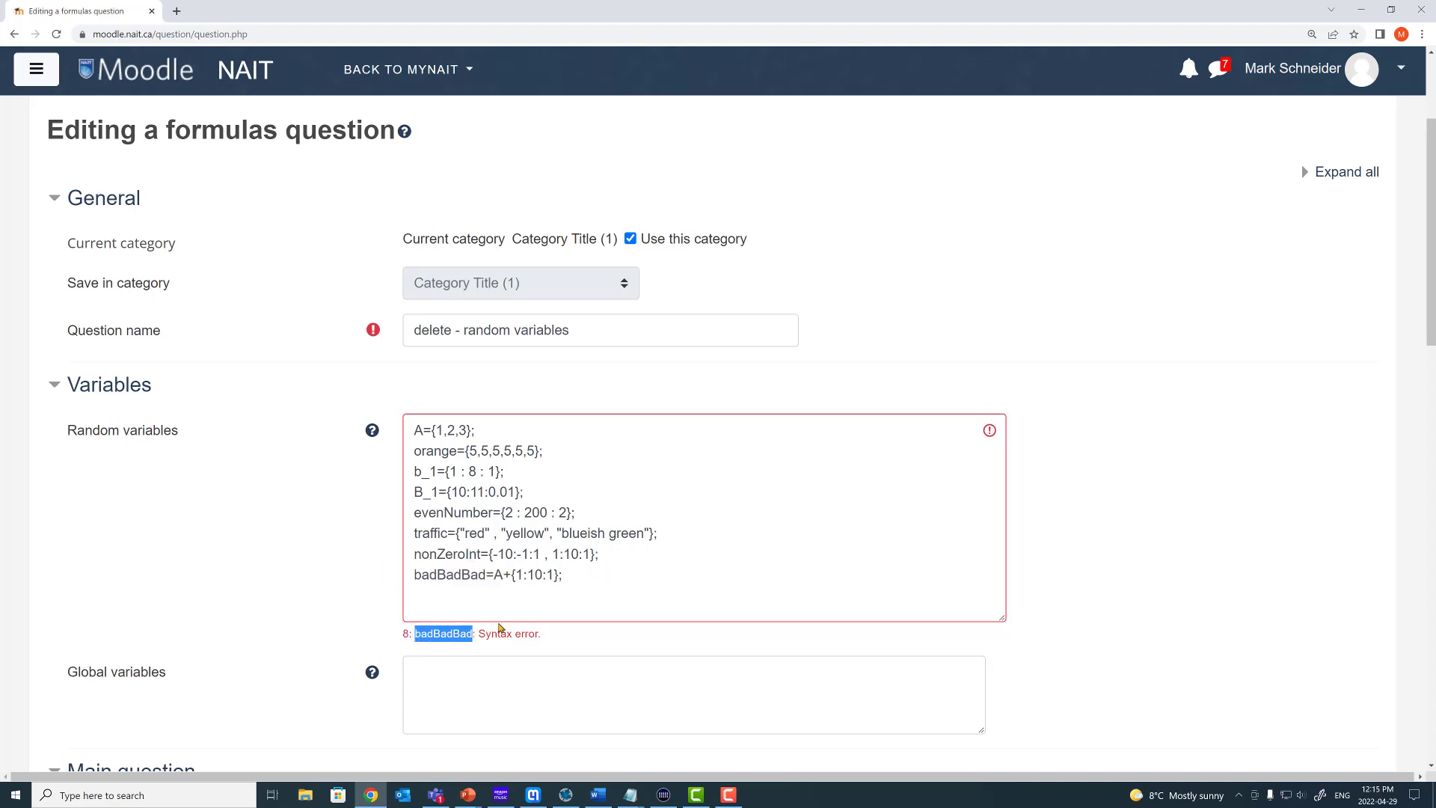
left_click_drag(485, 573, 399, 580)
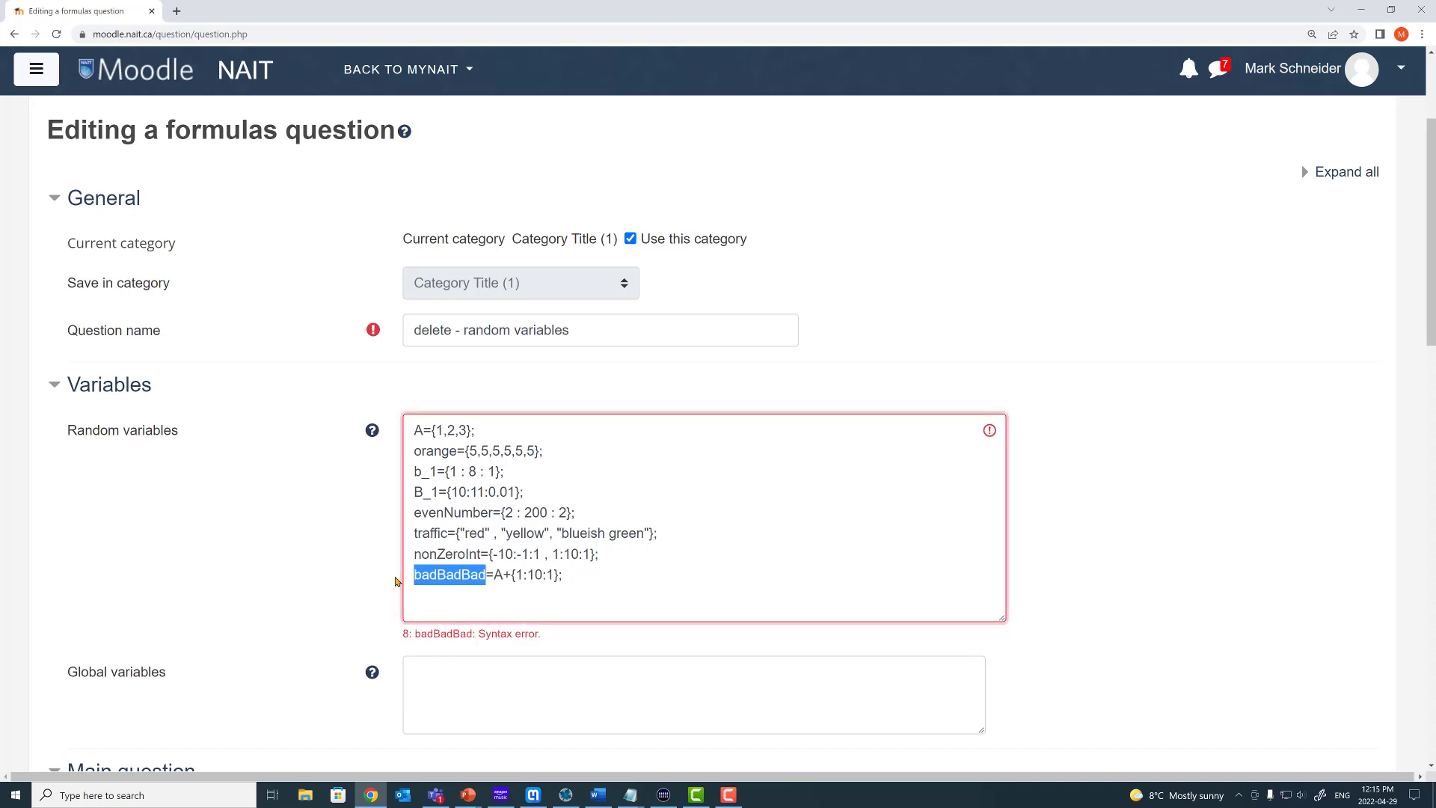
left_click_drag(479, 635, 539, 634)
left_click(557, 640)
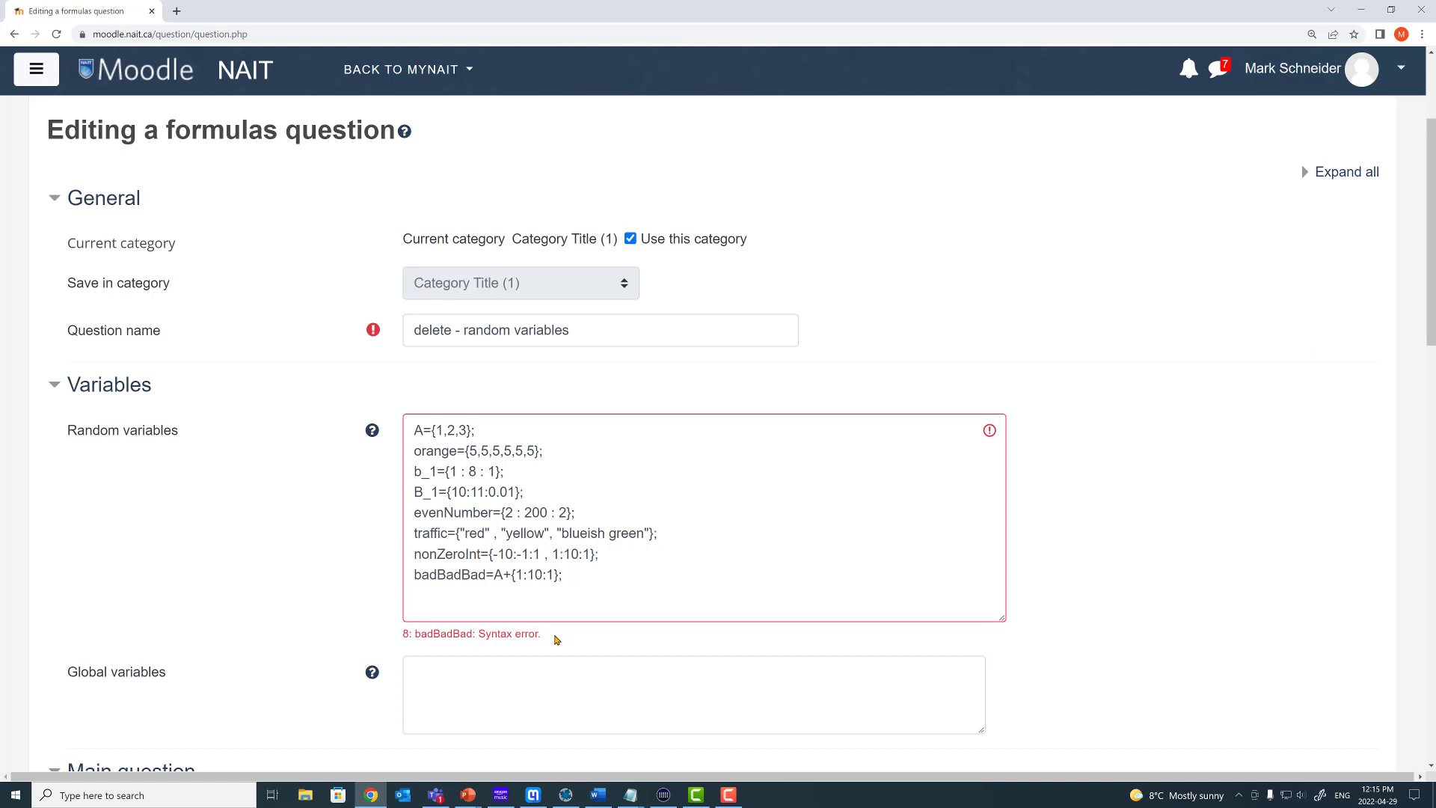
- Comment out the badBadBad definition with a # at the start of its line
left_click_drag(494, 574, 607, 573)
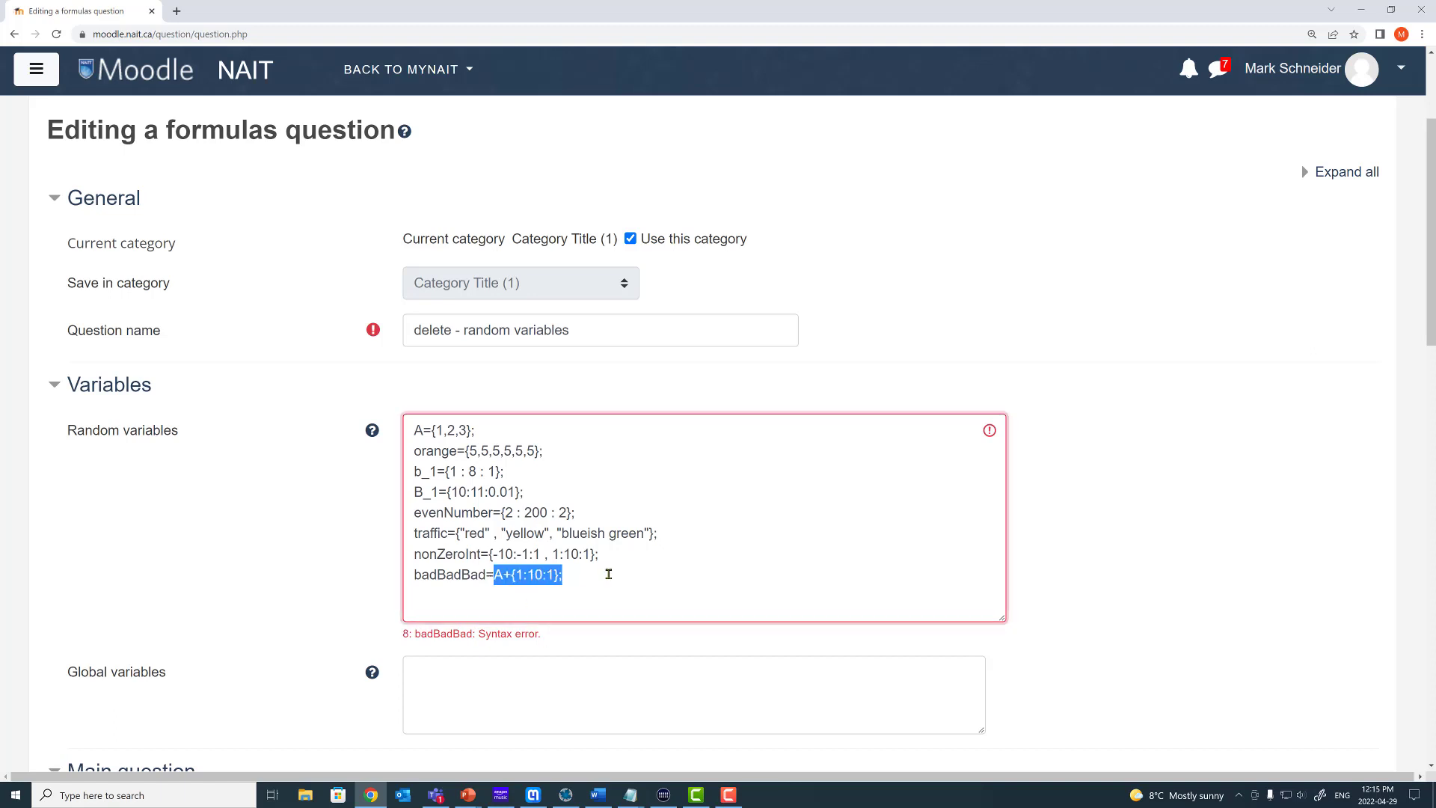
left_click(602, 574)
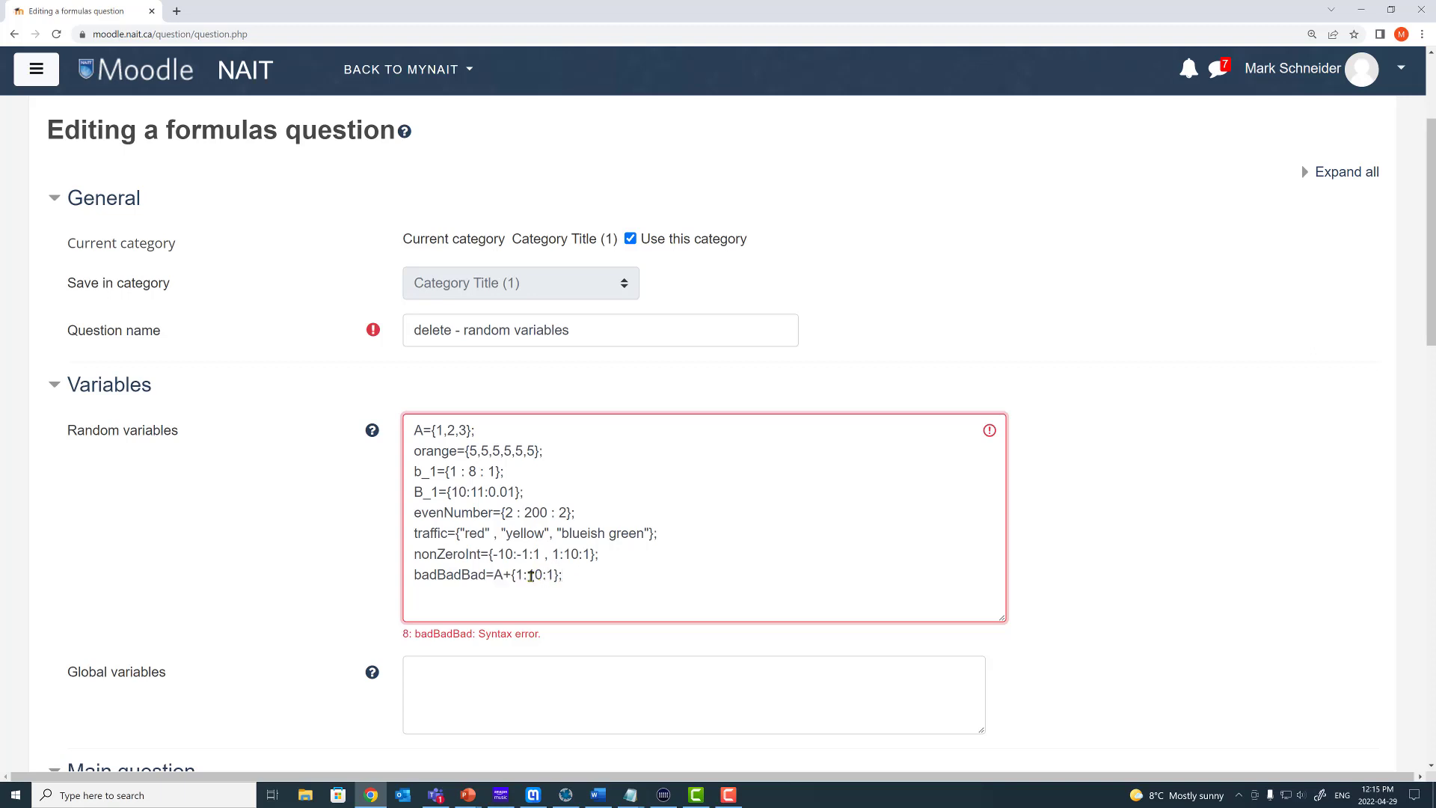
double_click(499, 574)
left_click(565, 575)
left_click_drag(583, 574, 411, 574)
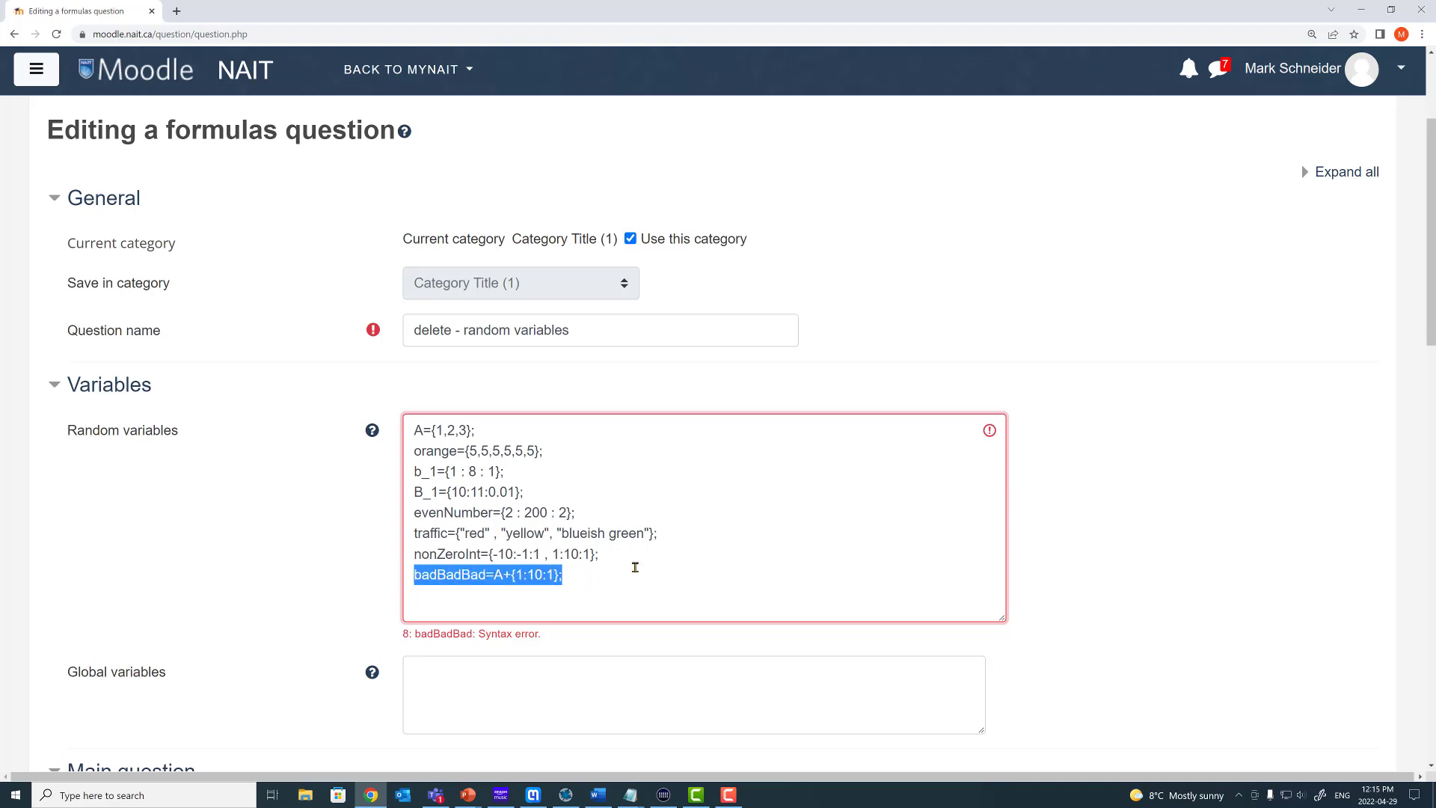
left_click(572, 576)
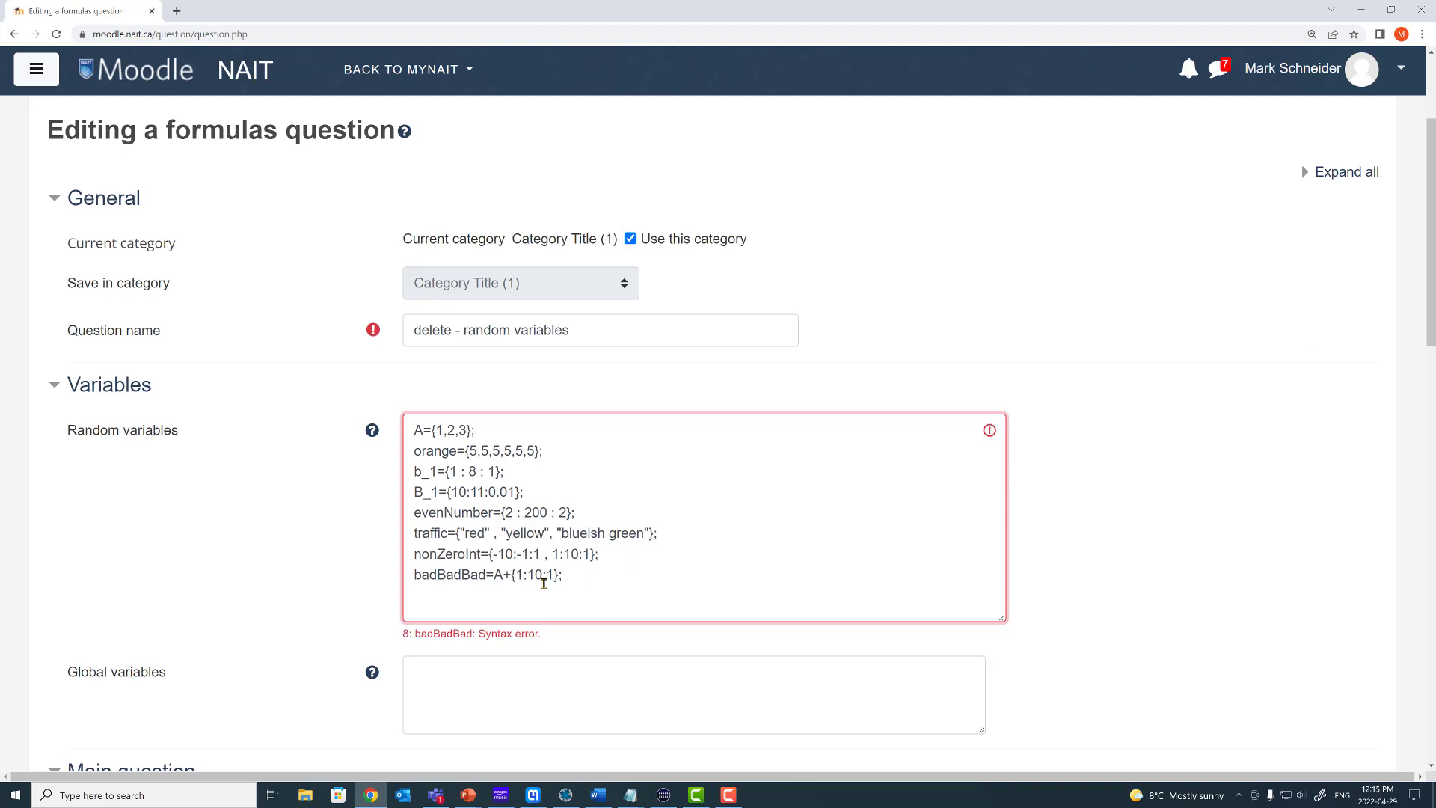
type("#")
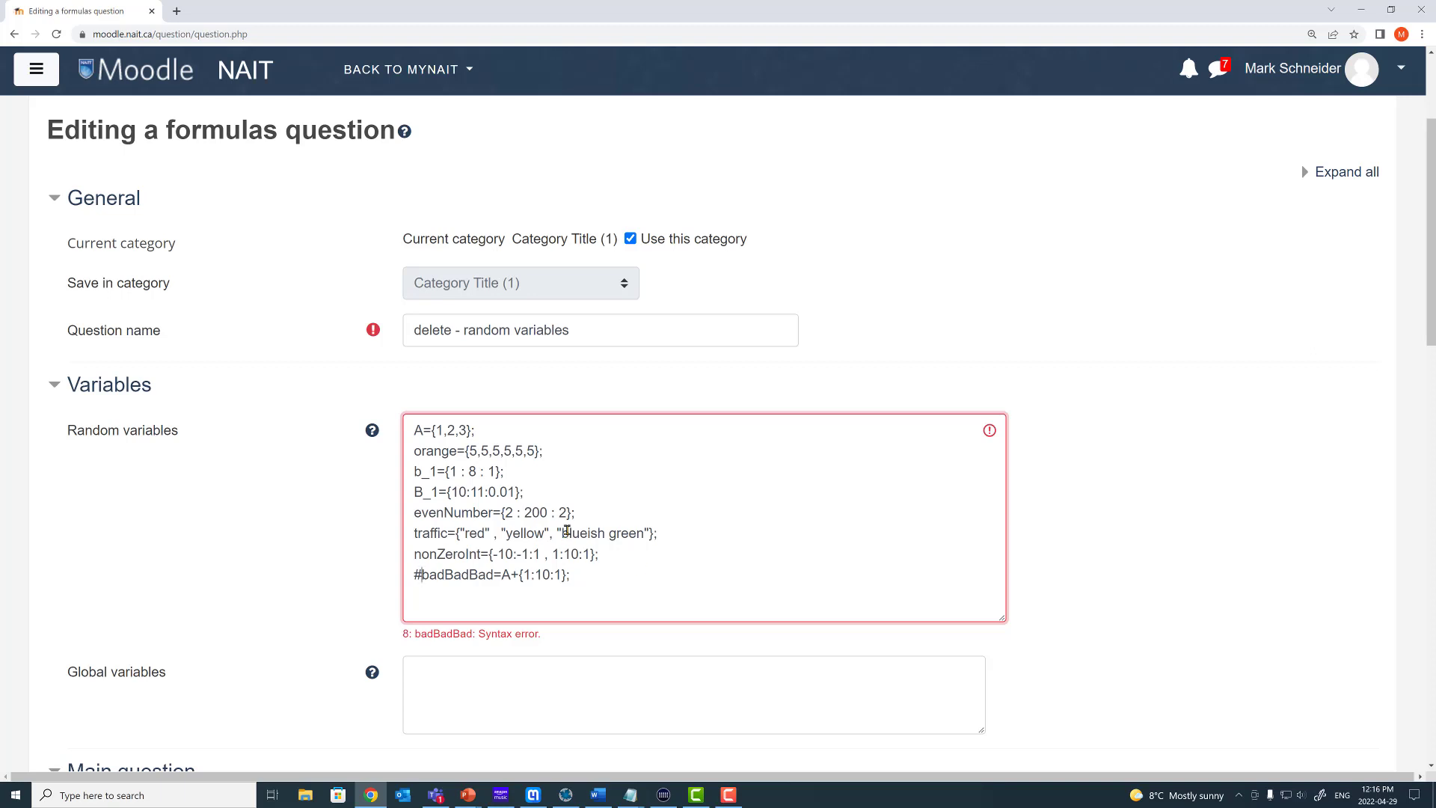
- Insert the comment line "#below I will define the traffic colors" above the traffic definition
left_click(600, 514)
key("Return")
type("#")
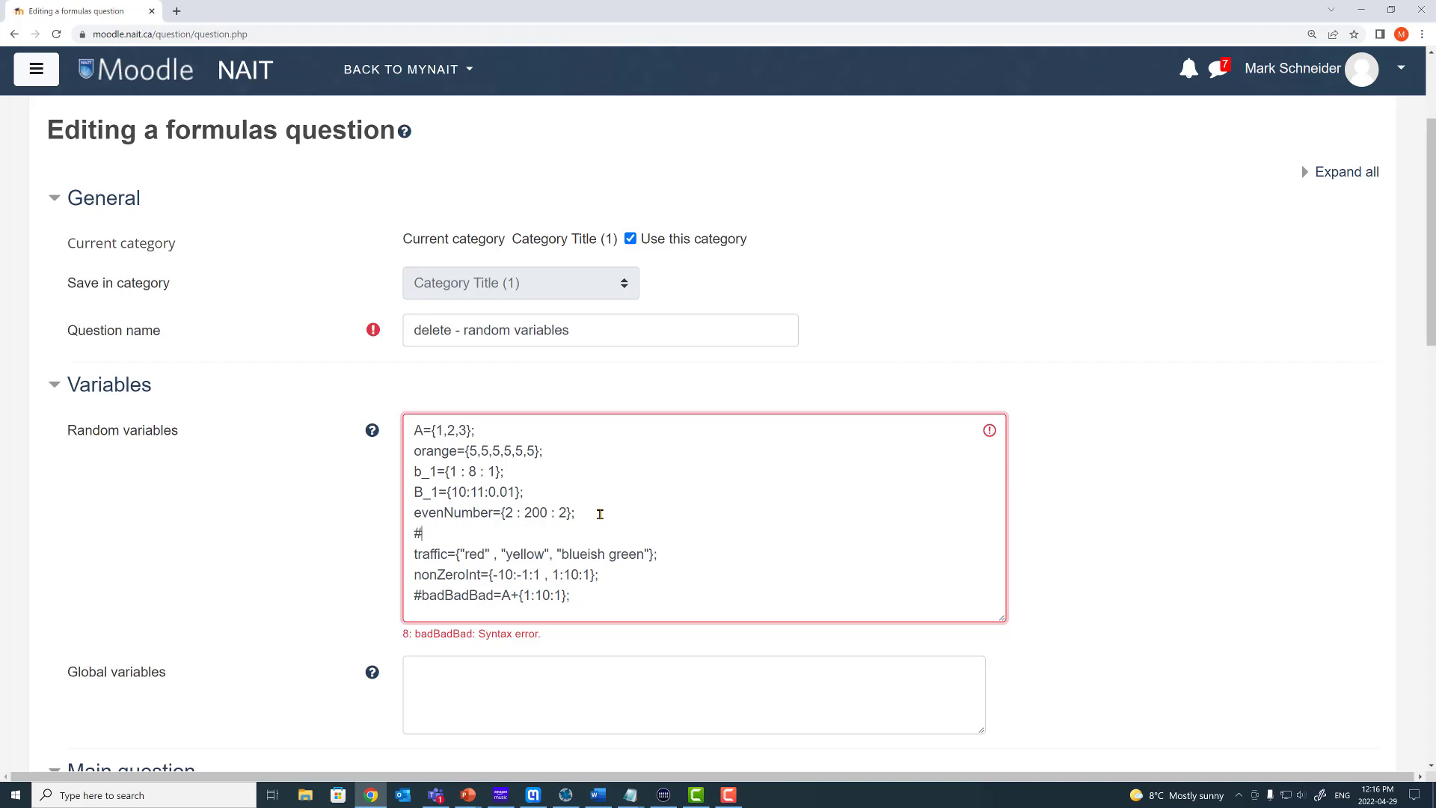
type("below l will defin")
type(" the")
key("BackSpace")
key("BackSpace")
key("BackSpace")
key("BackSpace")
type("e the traffic colors")
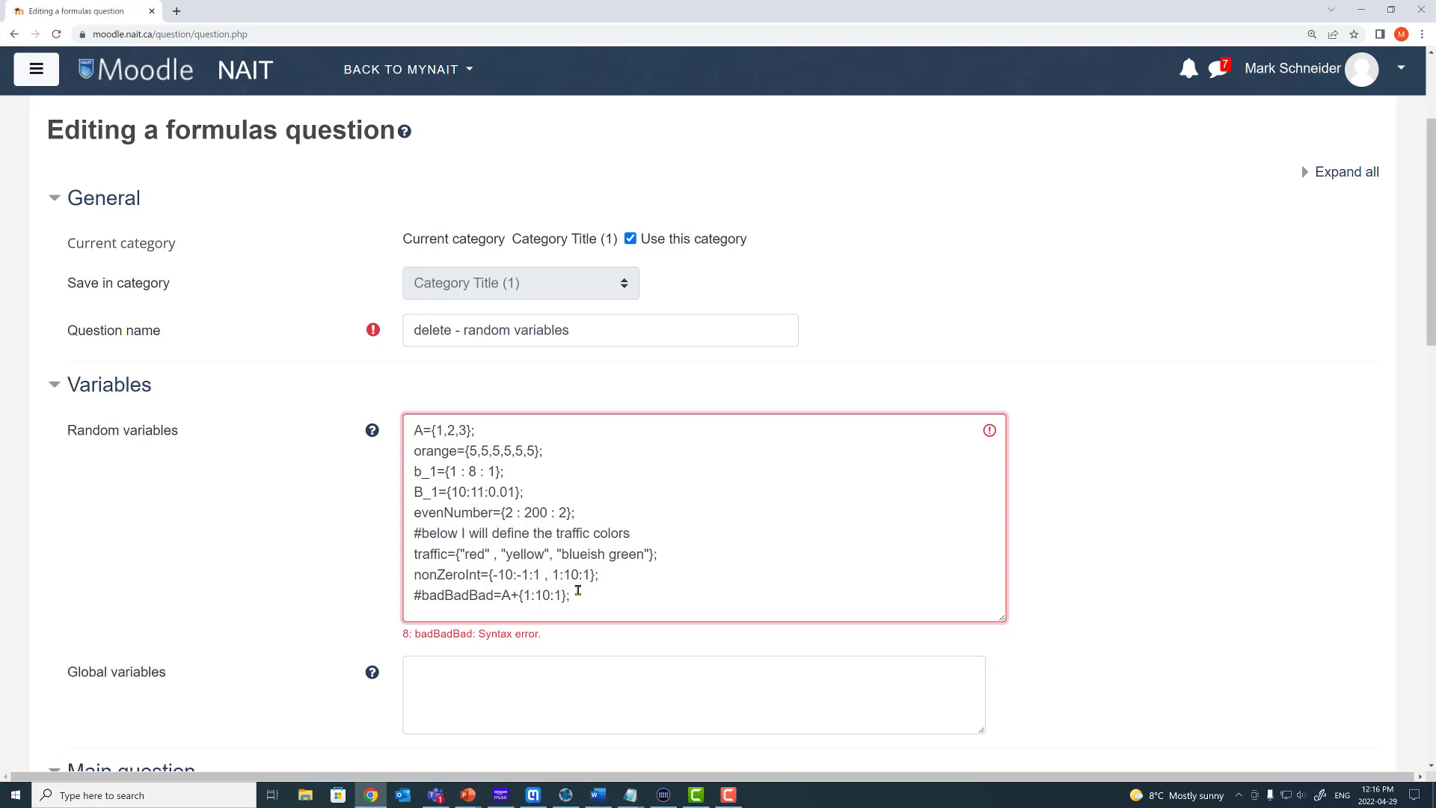
- Save the question with the commented random variables and continue editing
left_click_drag(576, 594, 414, 596)
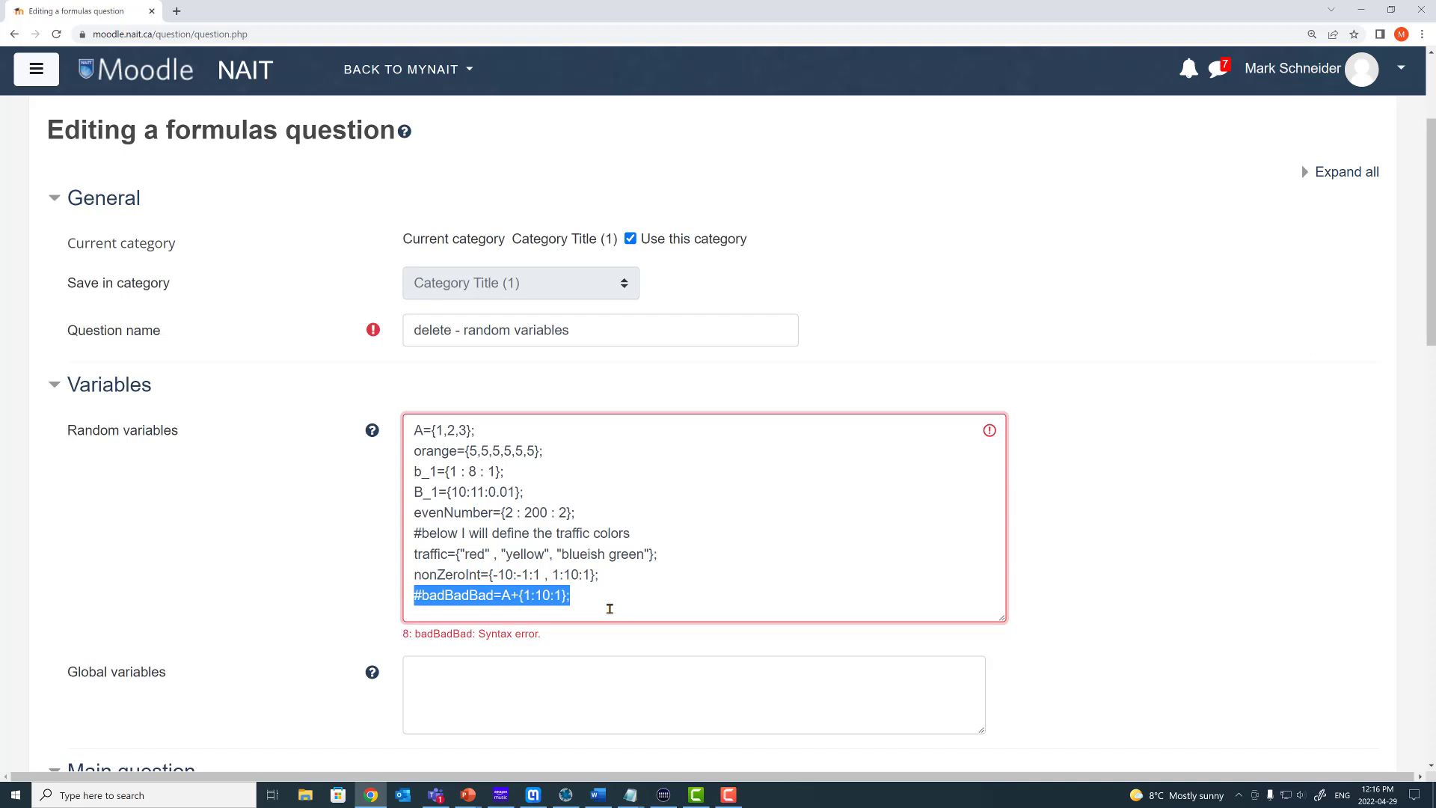
left_click(356, 559)
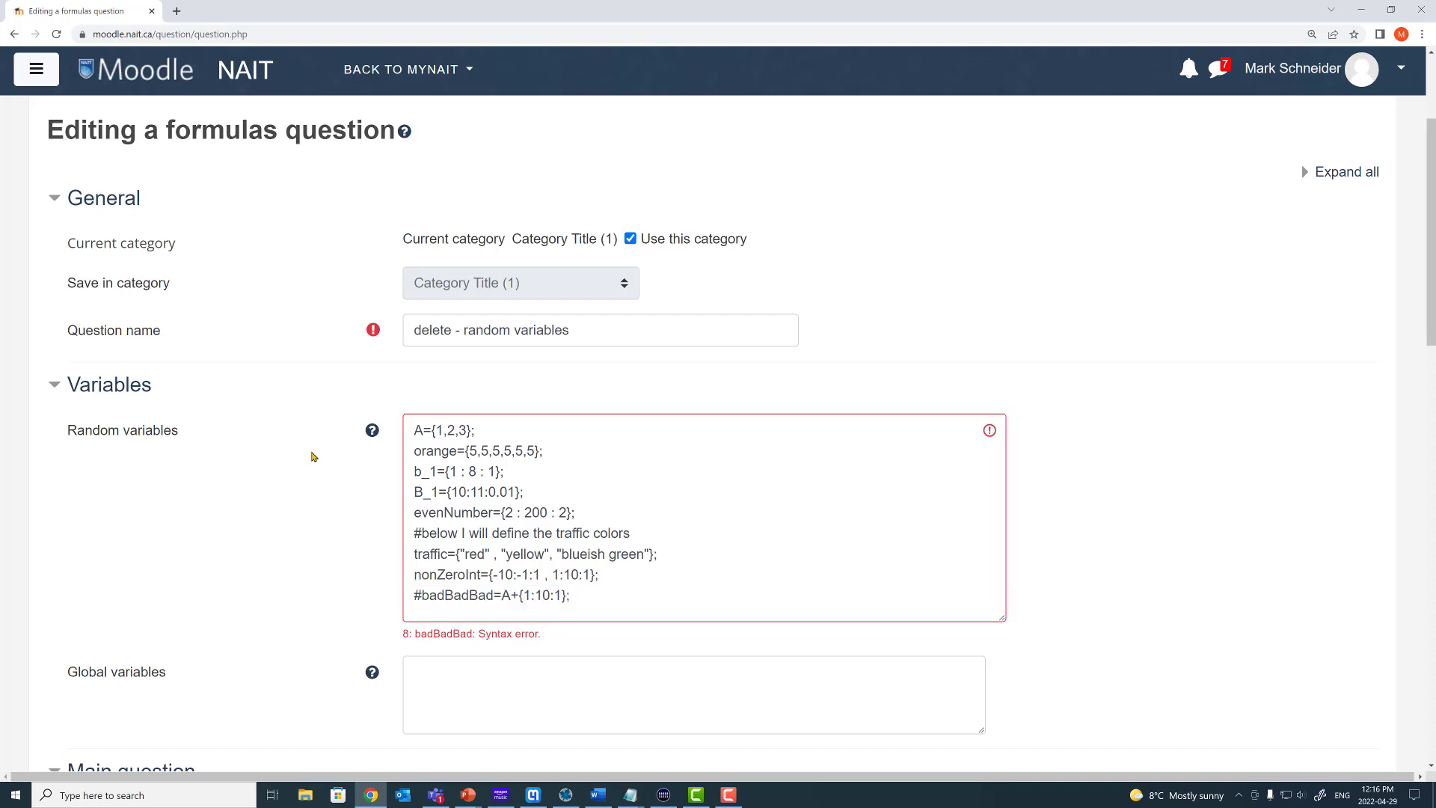
scroll(276, 478, "down", 8)
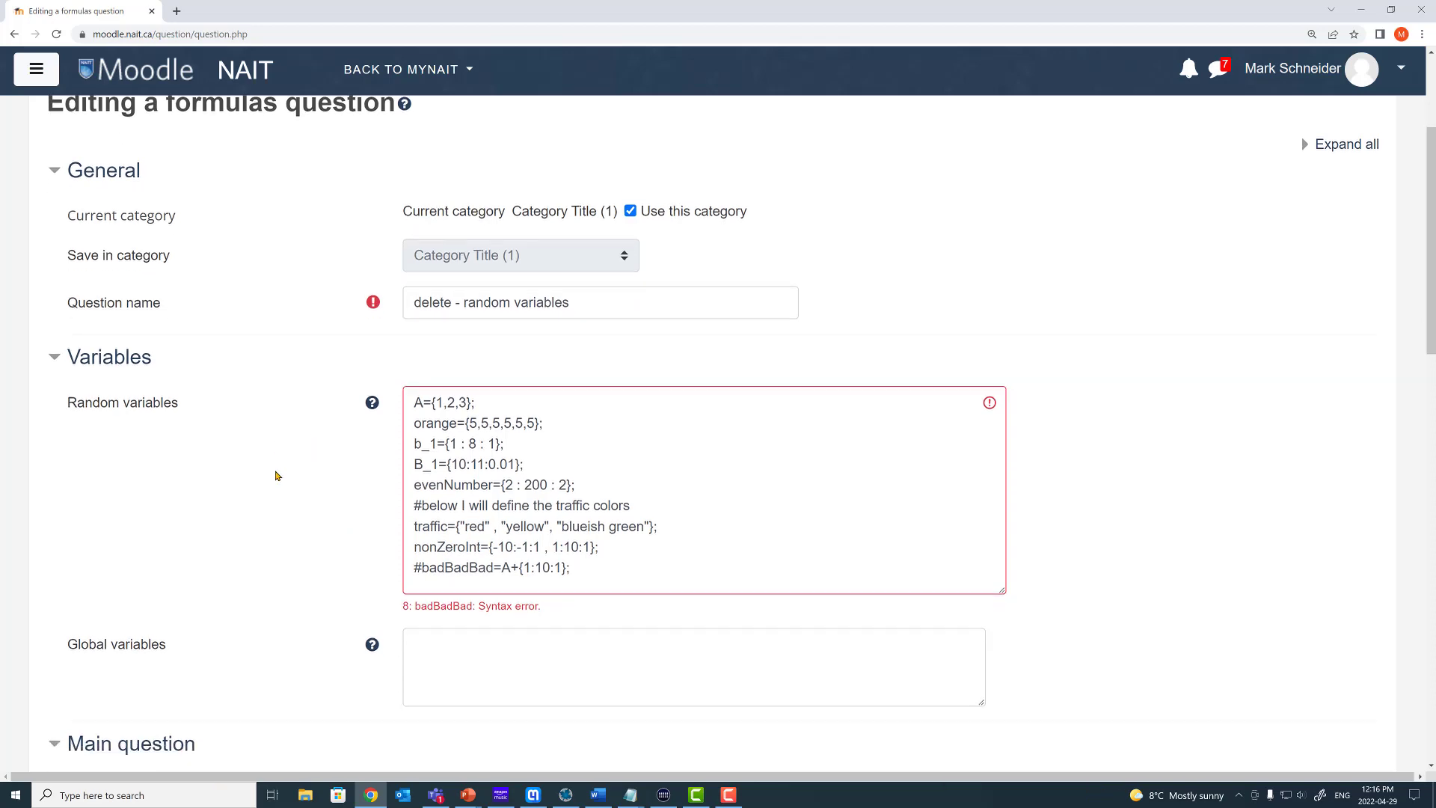
scroll(276, 479, "down", 10)
left_click(481, 545)
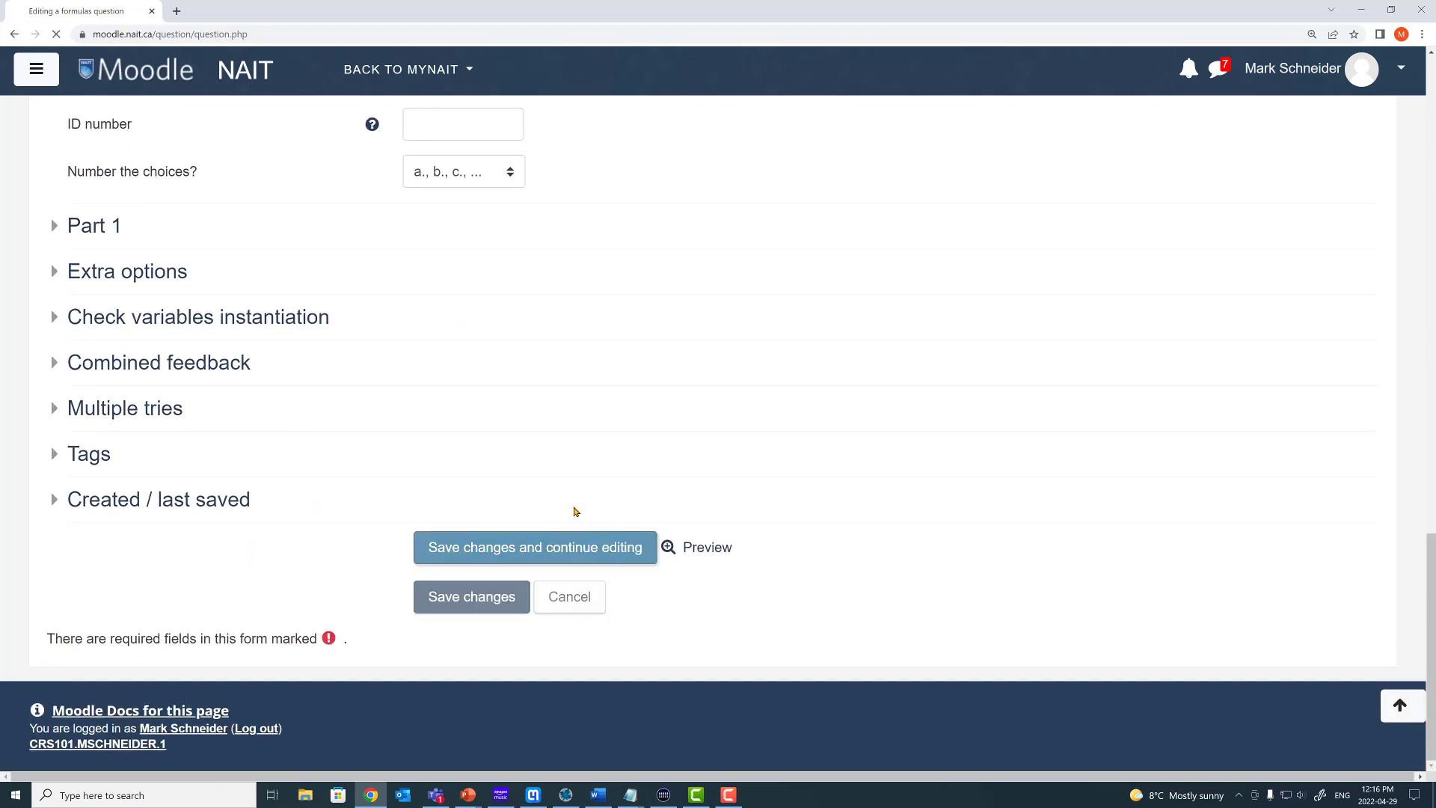
scroll(343, 488, "down", 1)
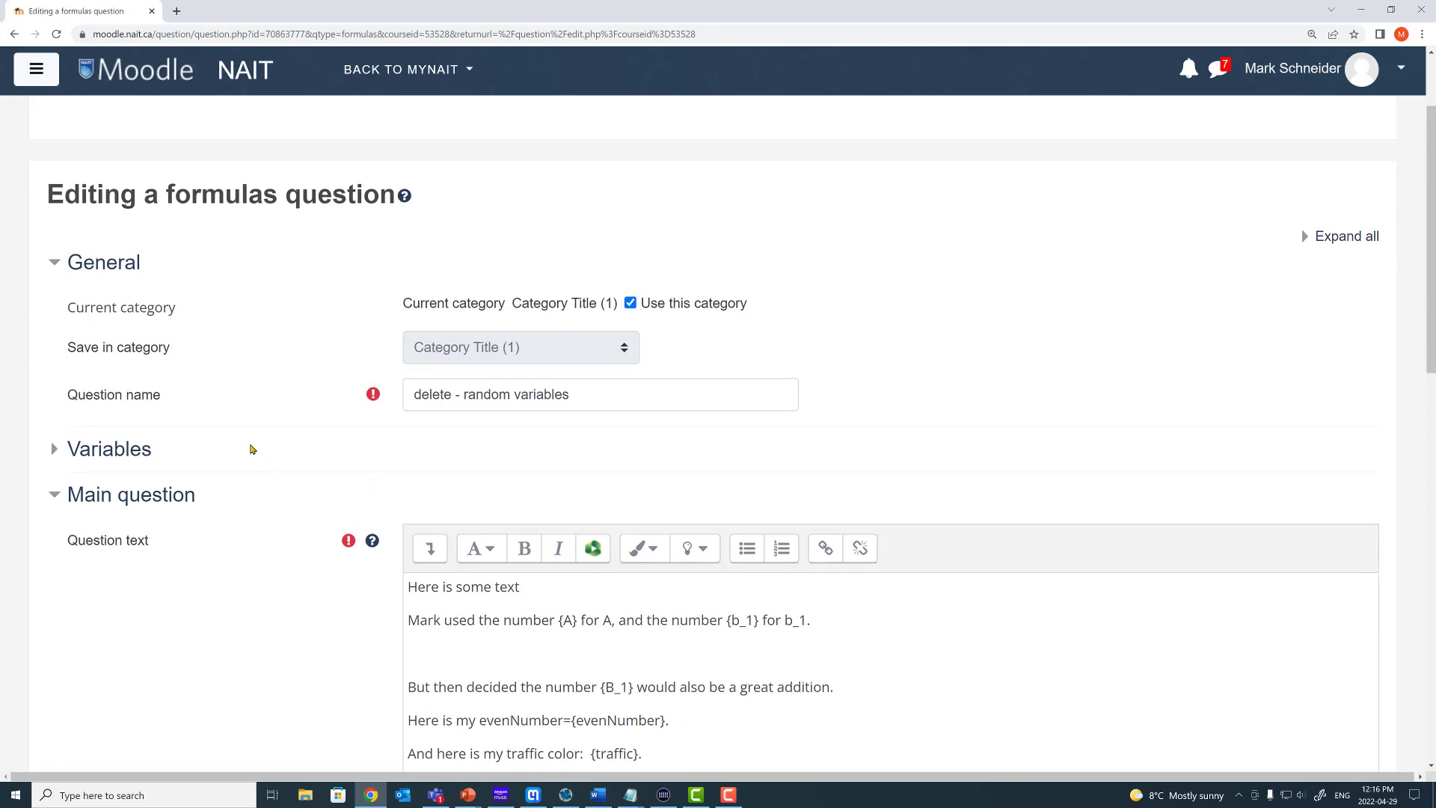
- Append "..... {badBadBad}" to the end of the question text line "Write the number {A} in the box below"
scroll(252, 447, "down", 2)
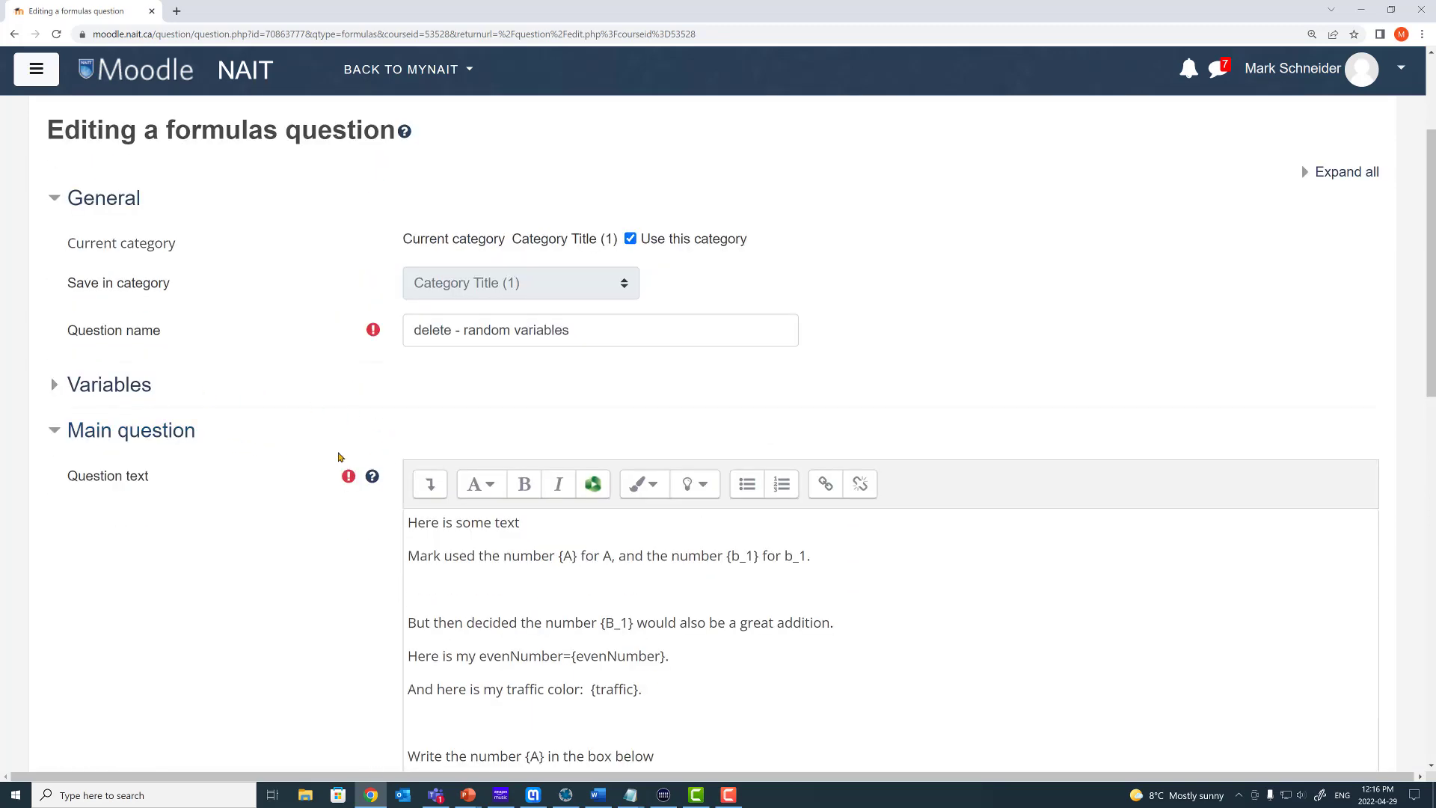
scroll(341, 456, "down", 4)
scroll(322, 460, "up", 3)
left_click(112, 256)
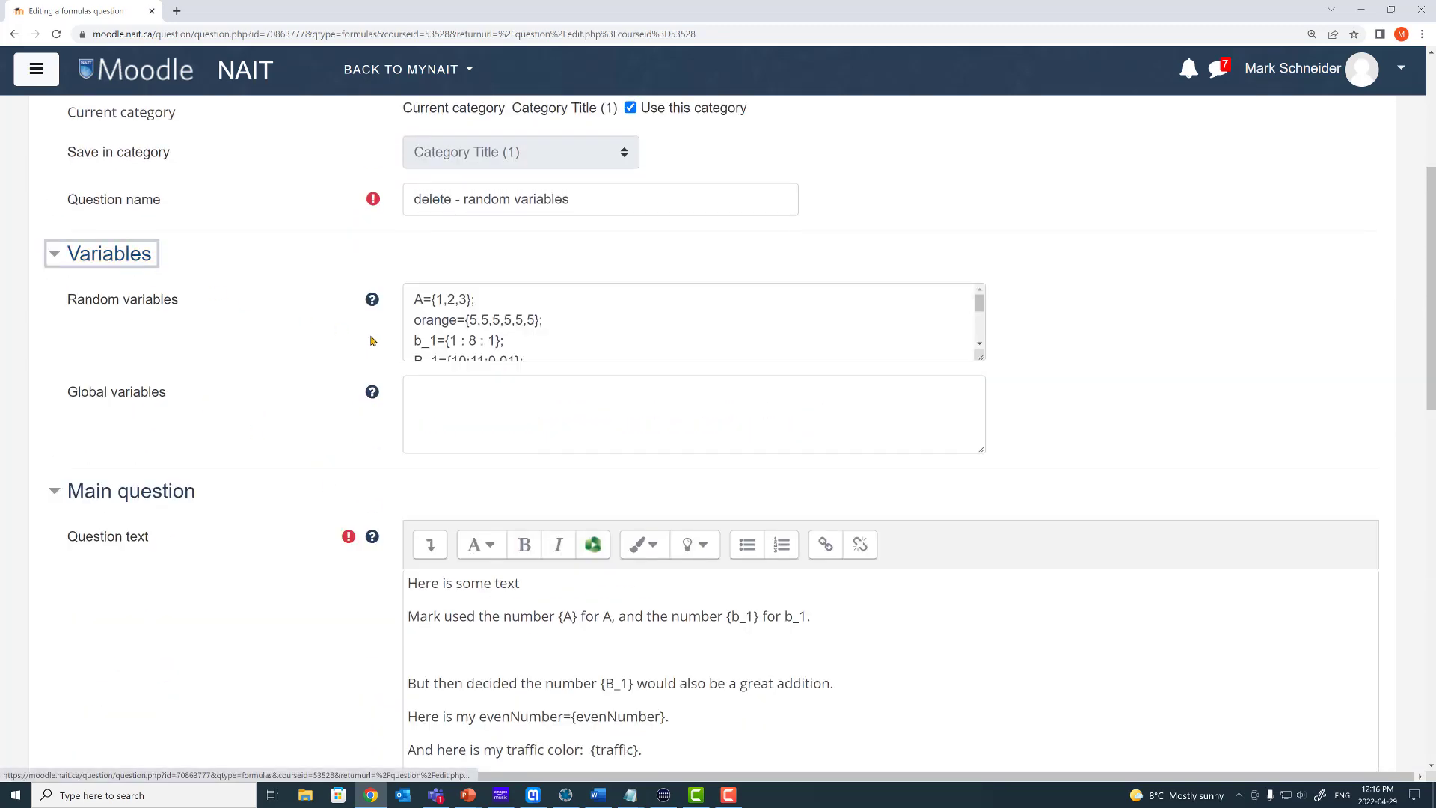
left_click_drag(985, 352, 984, 530)
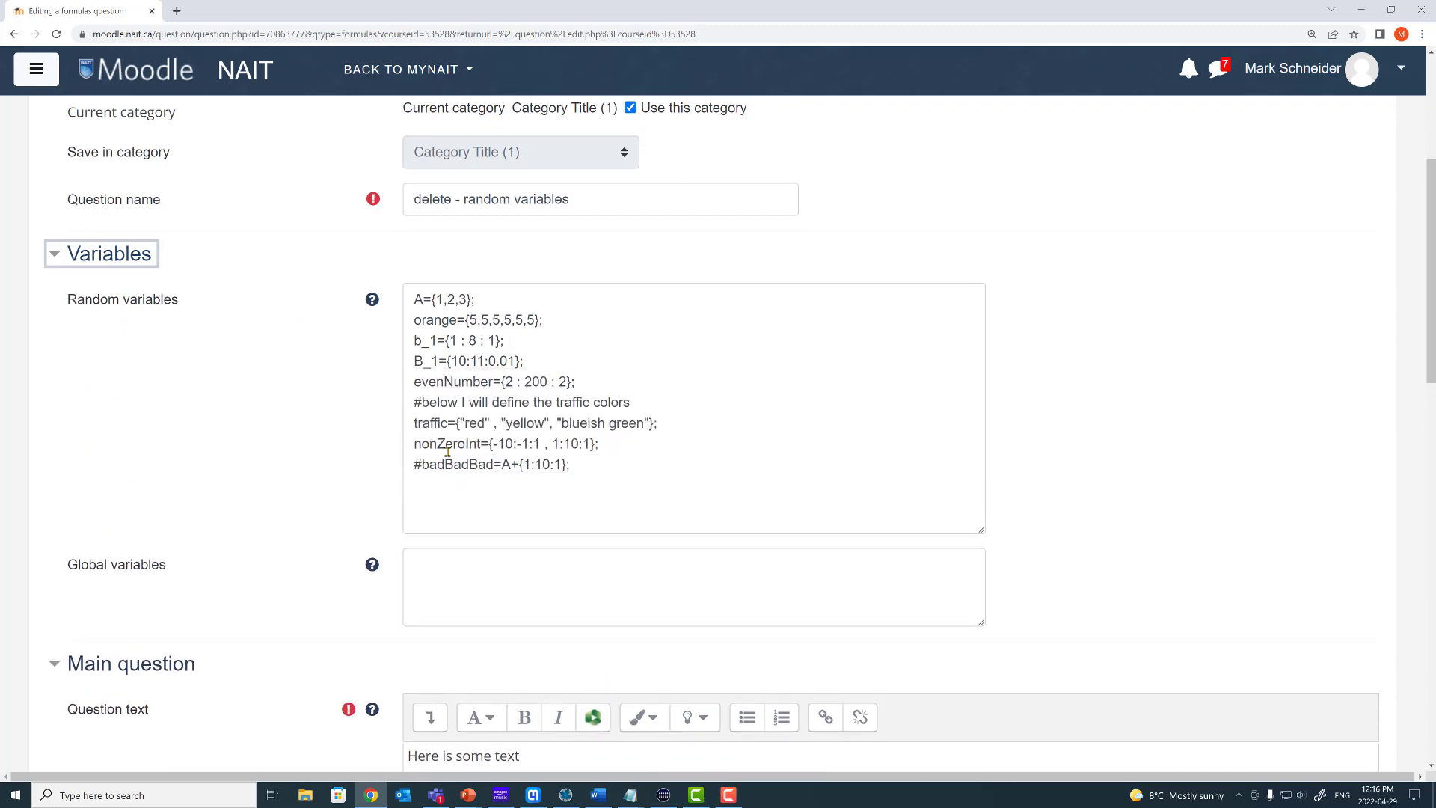
left_click_drag(422, 464, 493, 464)
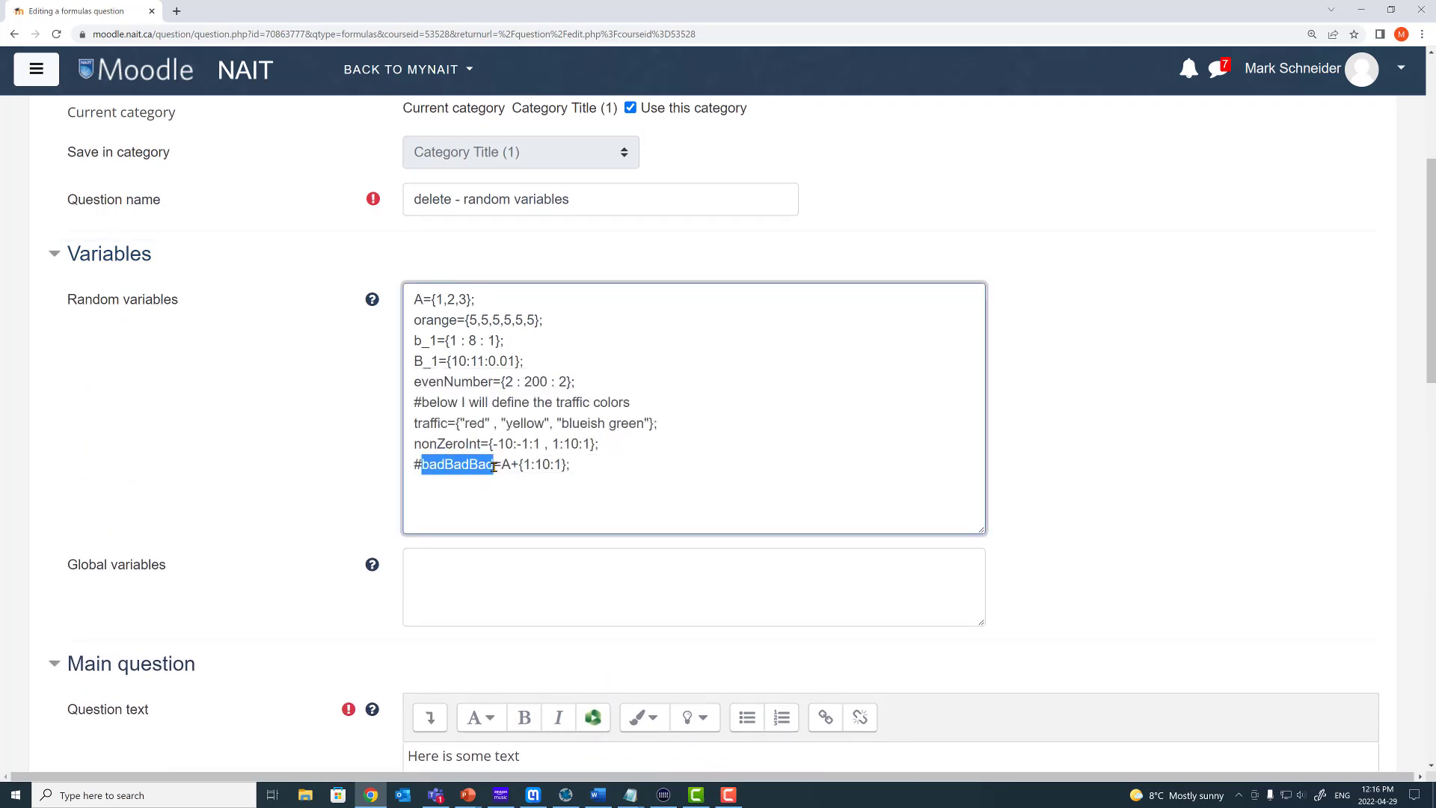
scroll(616, 526, "down", 6)
left_click(698, 537)
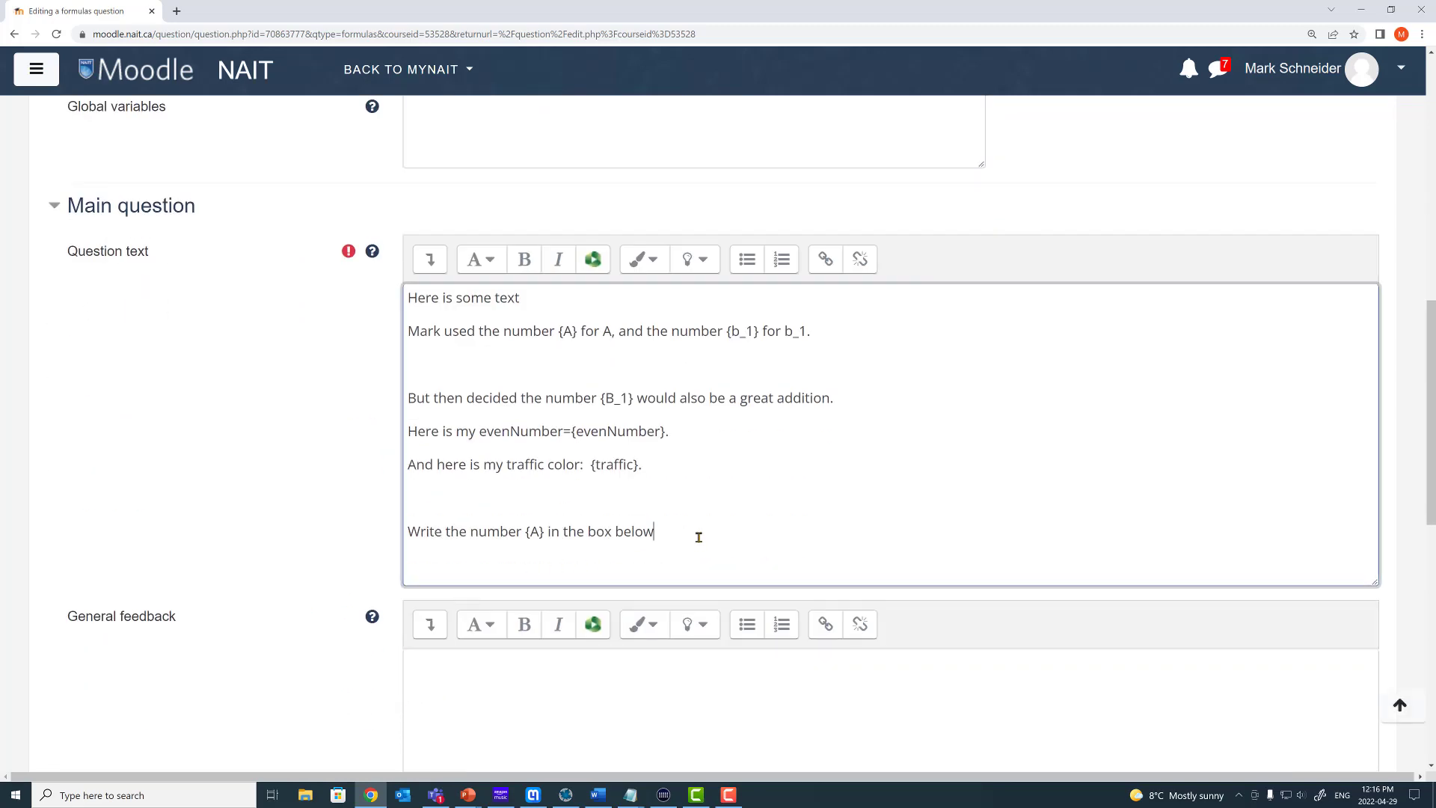
type(".....  {badBadBad}")
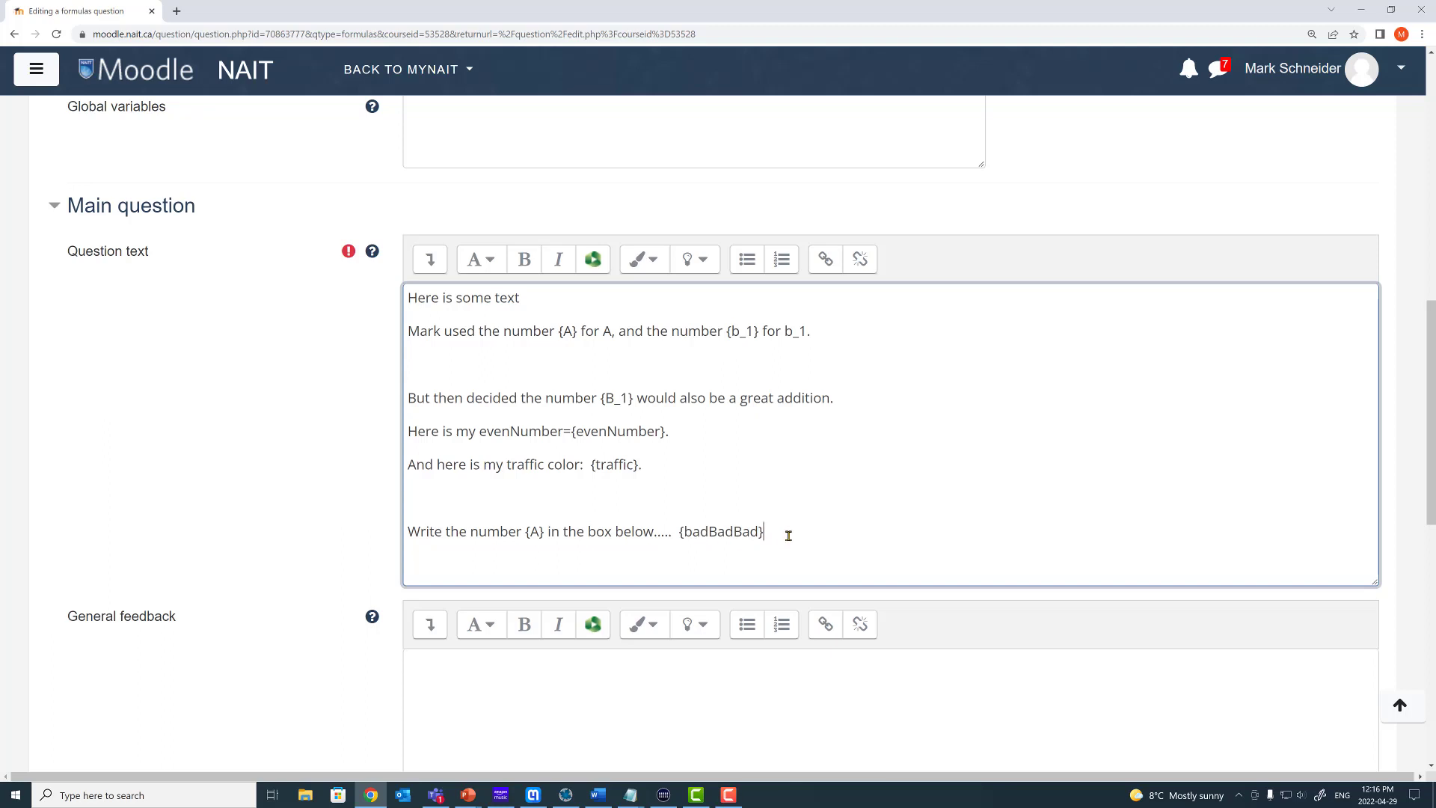
left_click(301, 494)
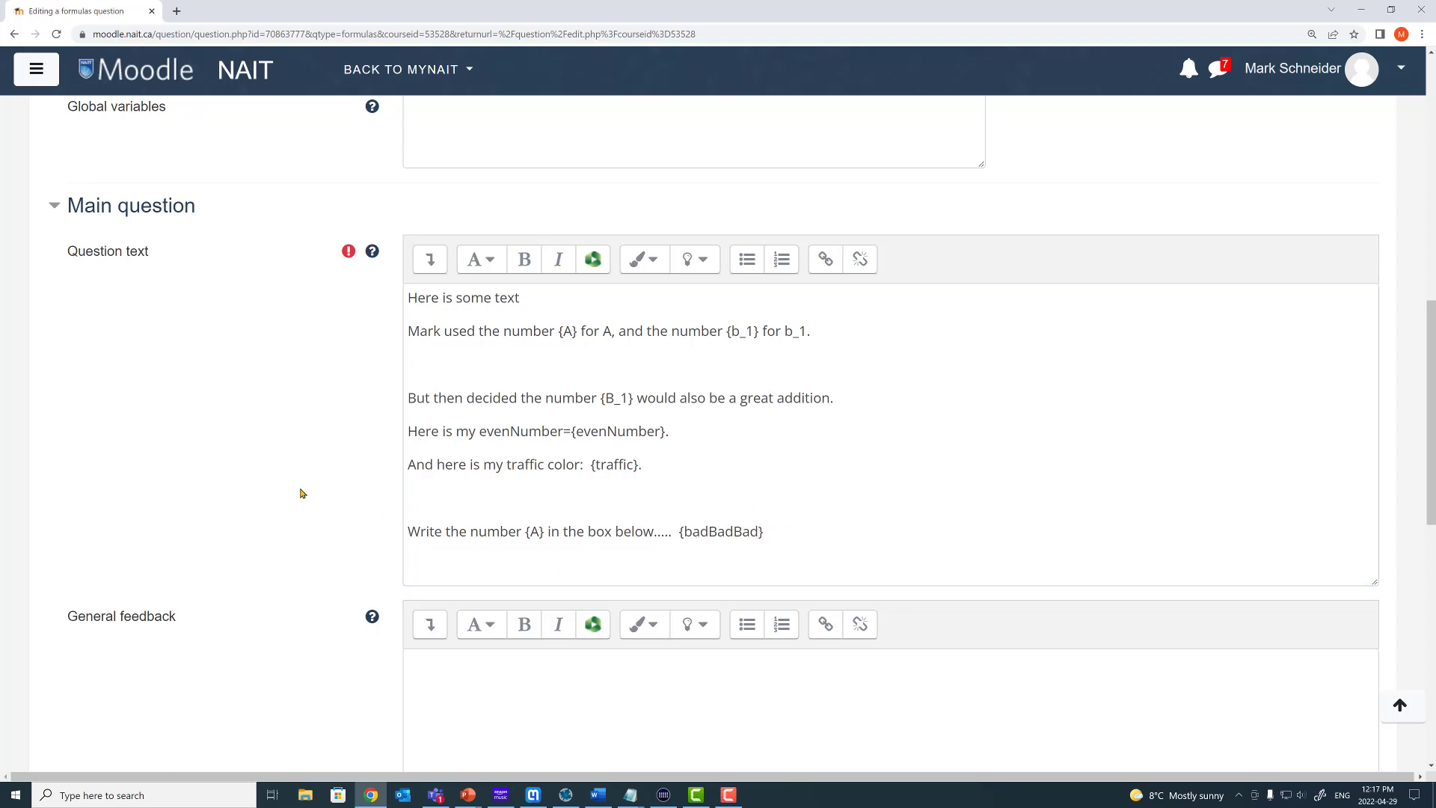
- Compare the commented-out badBadBad definition in the random variables with the {badBadBad} placeholder in the question text
scroll(302, 494, "up", 2)
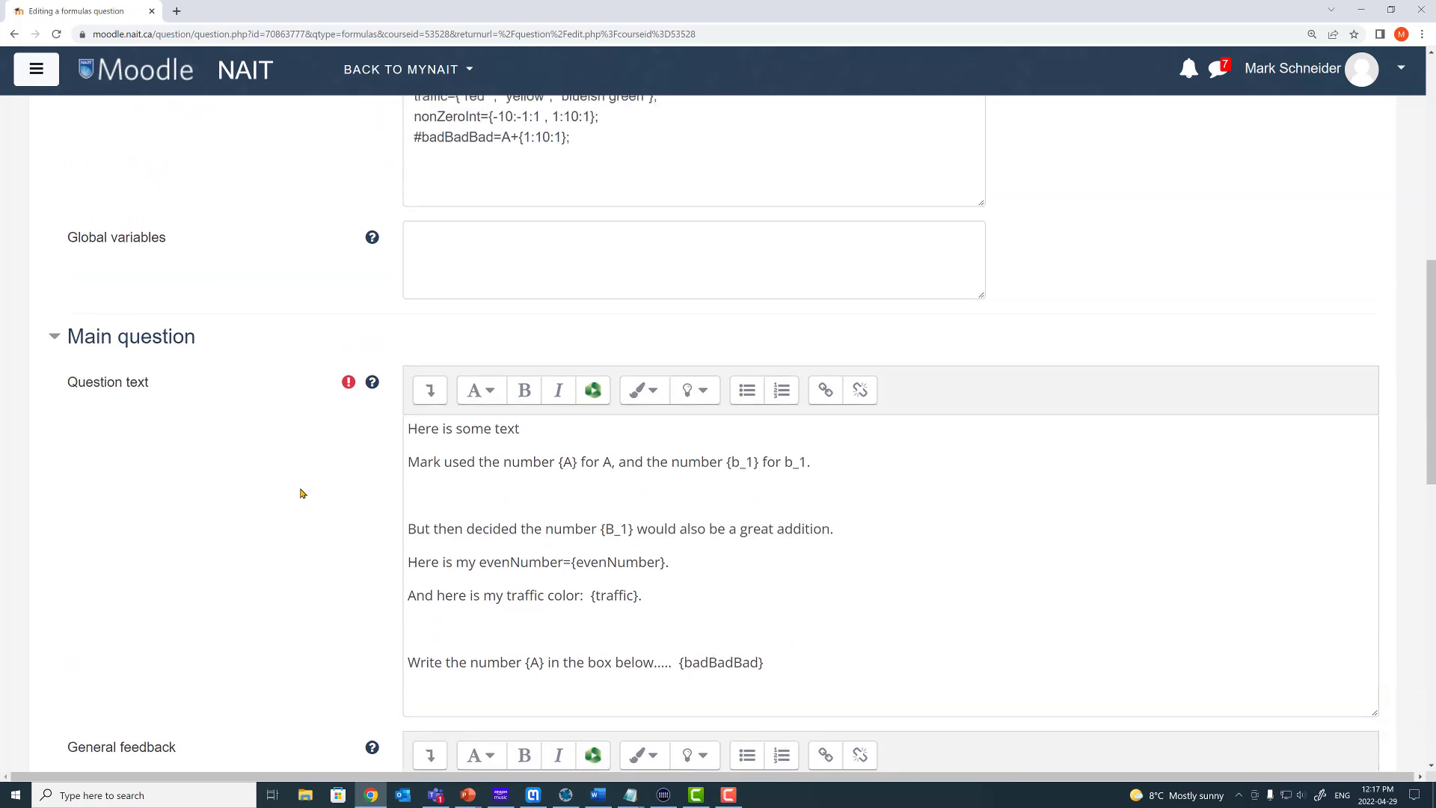
triple_click(492, 138)
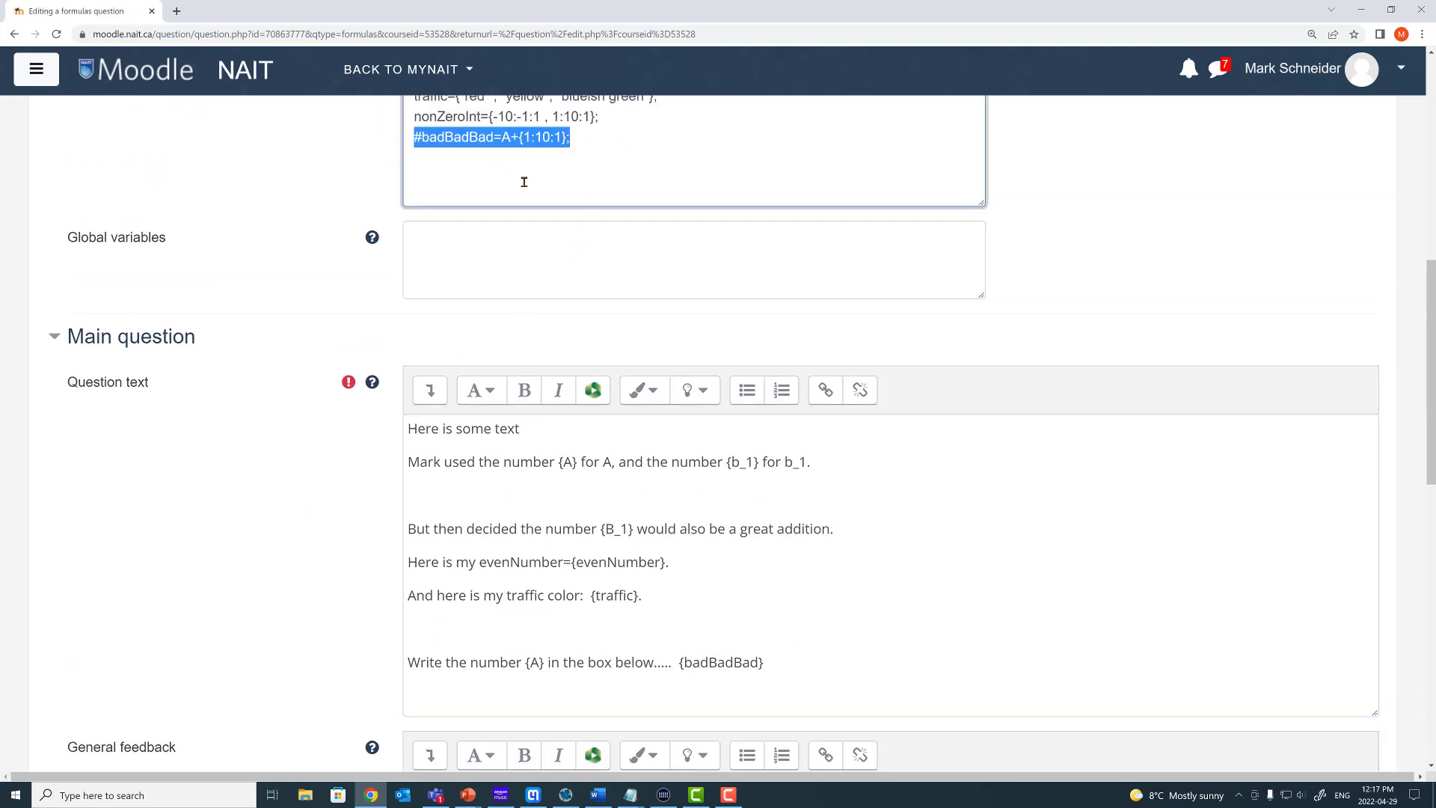
left_click_drag(771, 661, 680, 664)
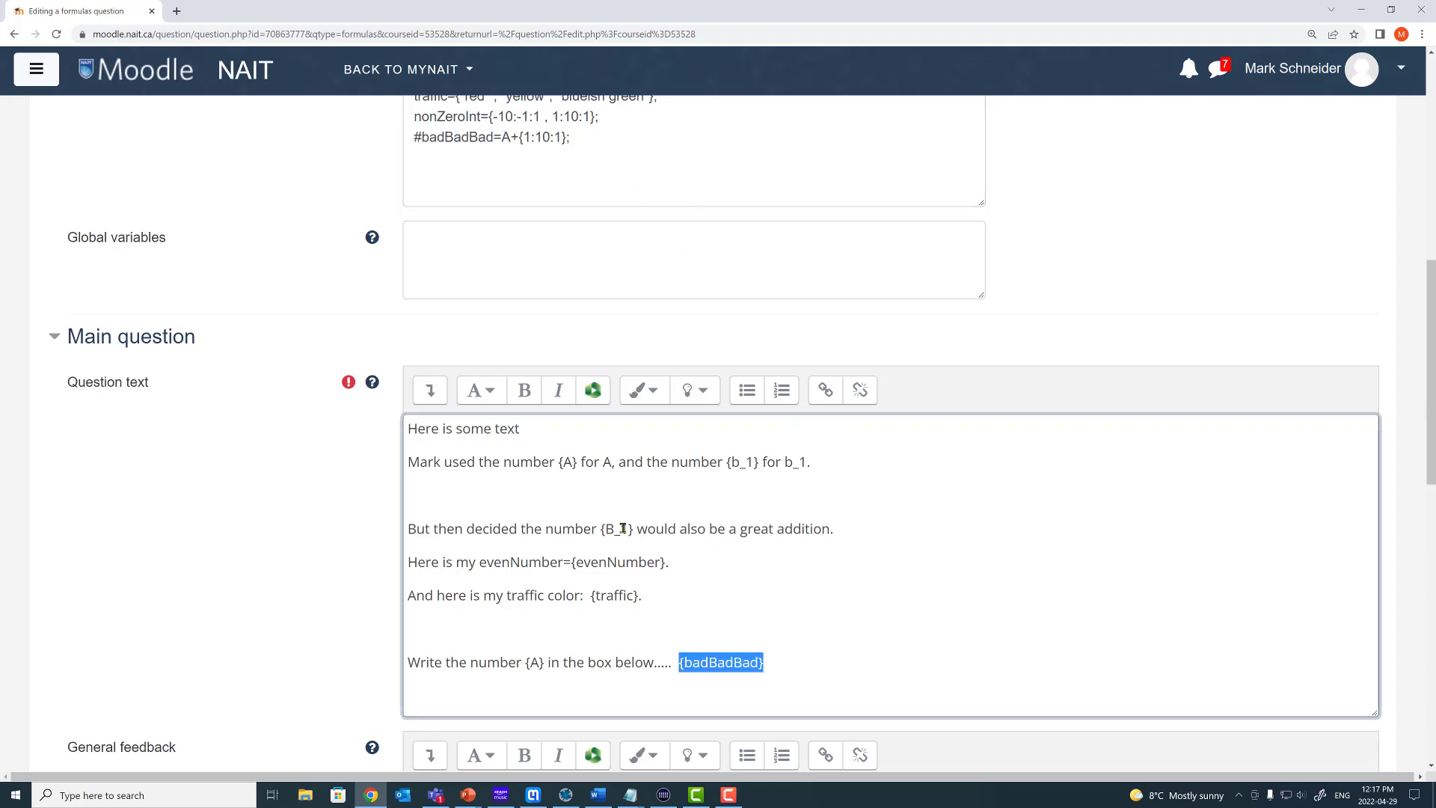
scroll(602, 299, "up", 4)
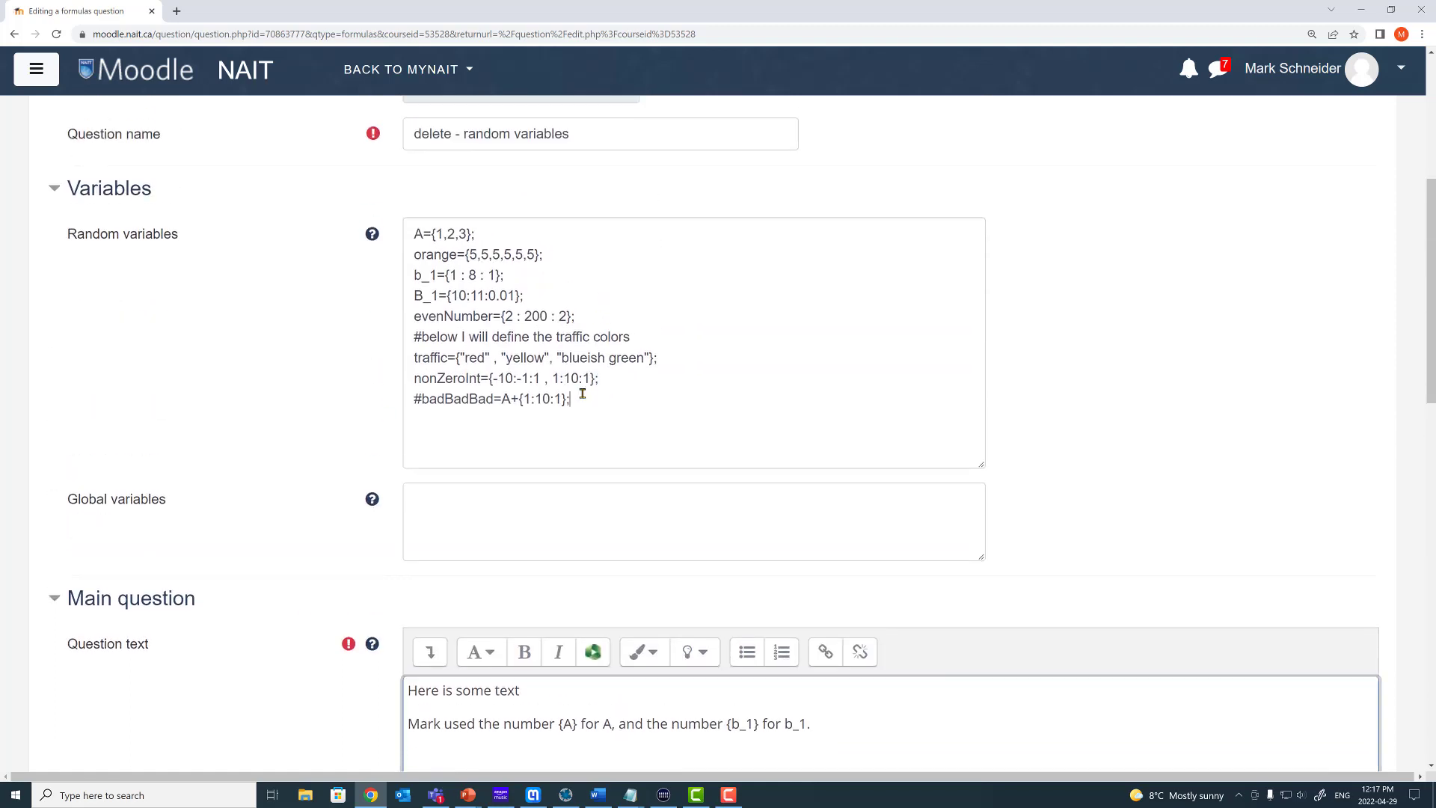
left_click_drag(577, 396, 404, 407)
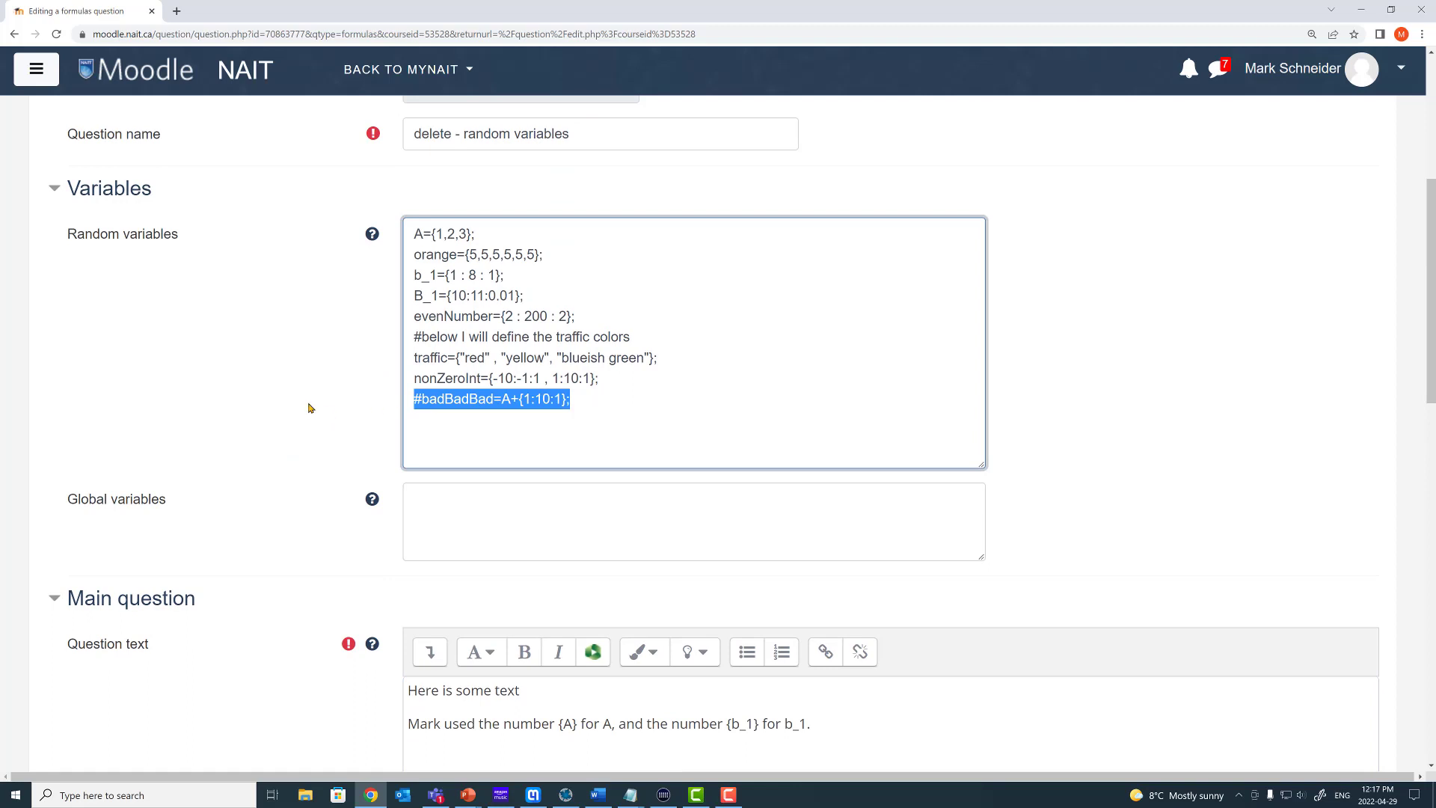
scroll(290, 390, "down", 3)
scroll(290, 390, "down", 2)
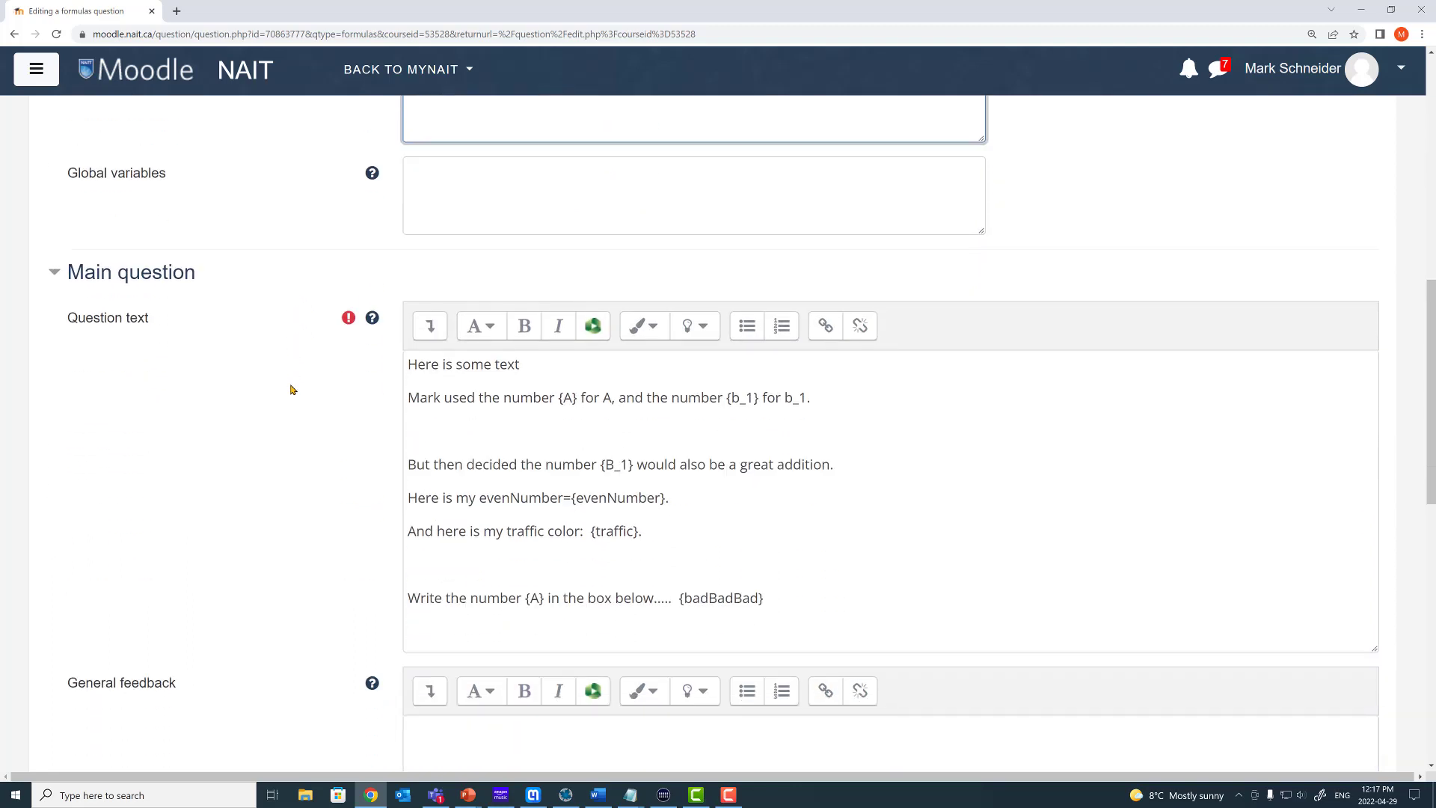
left_click_drag(765, 597, 679, 597)
left_click(792, 600)
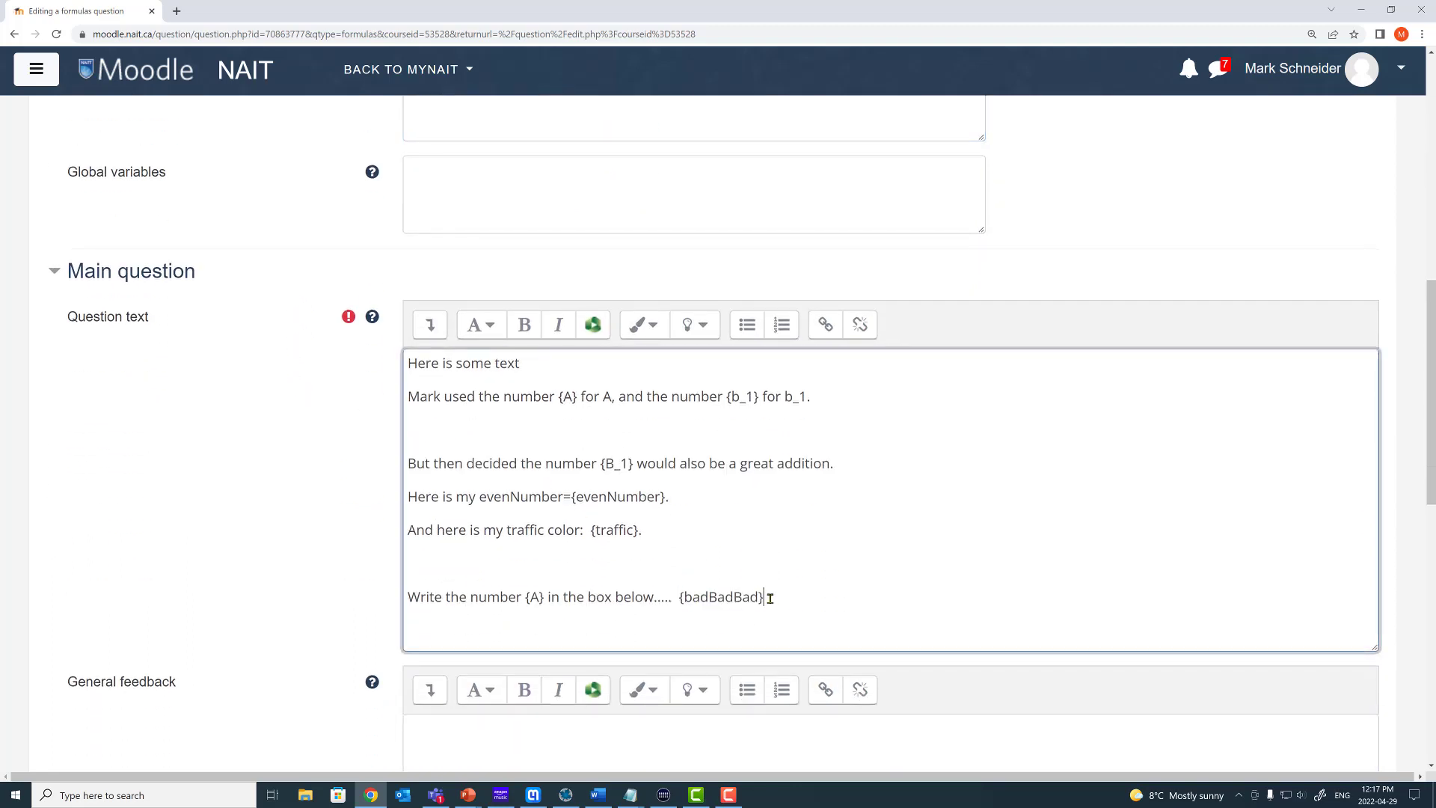
- Save the question with the added {badBadBad} placeholder and continue editing
scroll(299, 539, "down", 5)
scroll(299, 539, "down", 5)
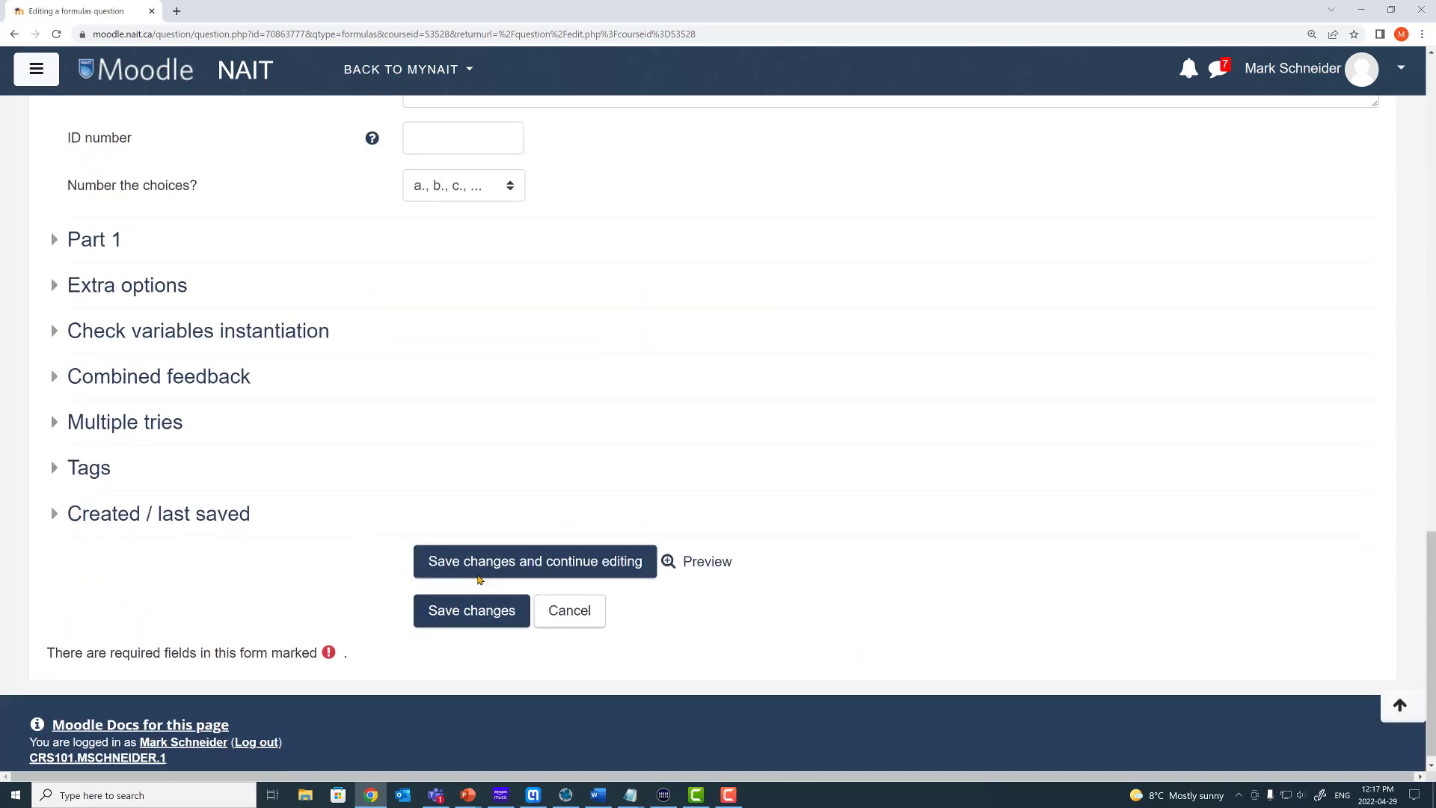
left_click(536, 548)
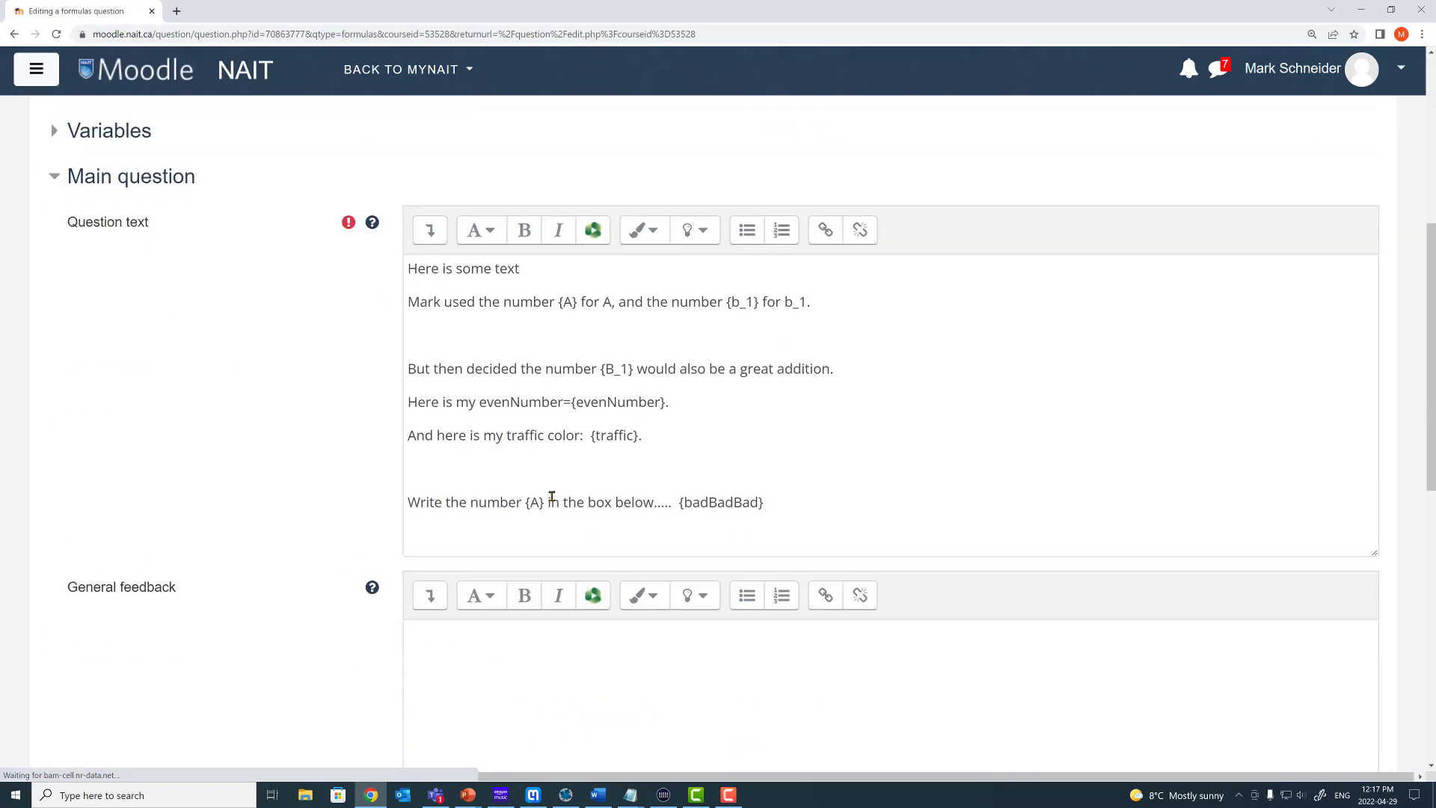
- Preview the question in a maximized window and examine how the {badBadBad} placeholder is rendered
left_click(712, 546)
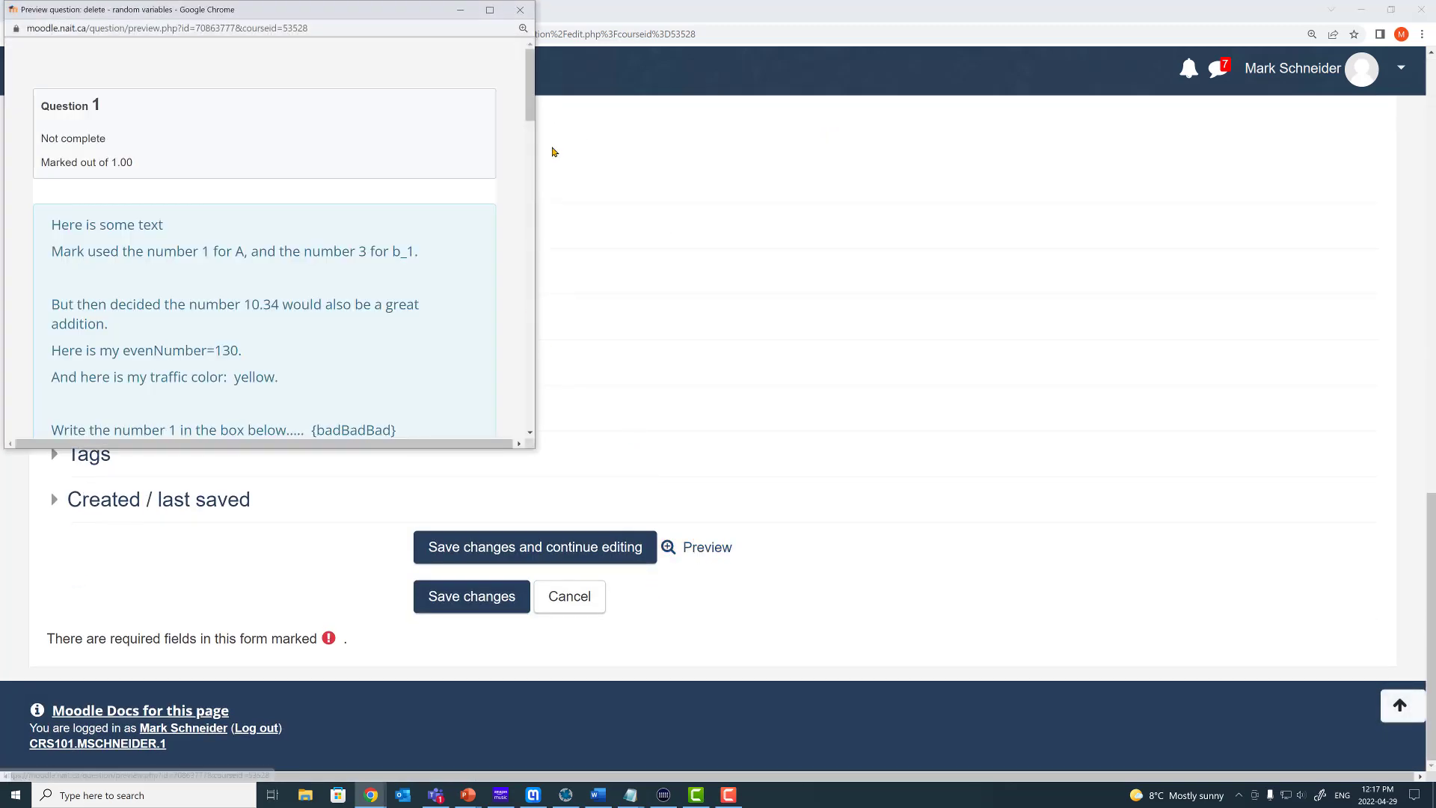
left_click(485, 13)
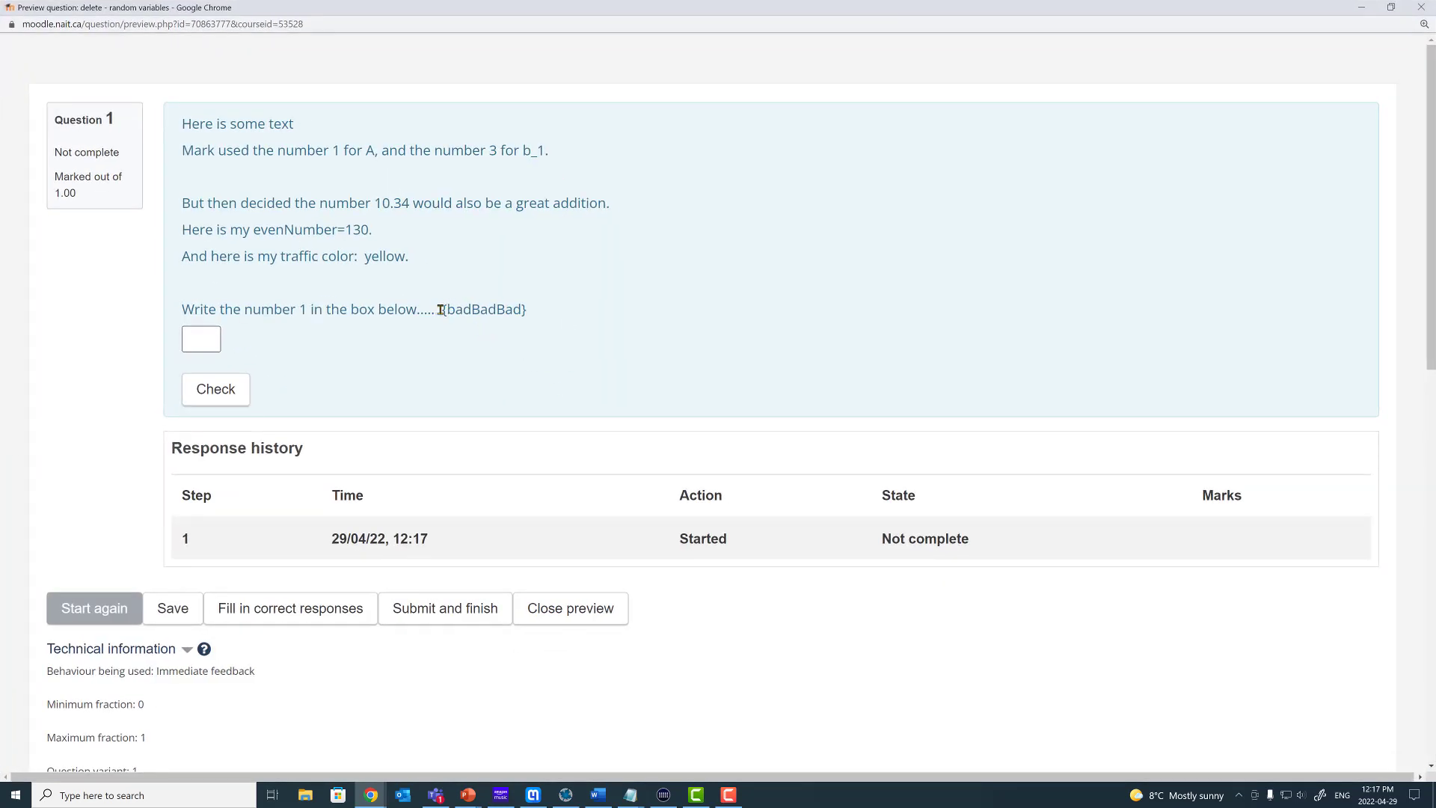
left_click_drag(437, 309, 612, 317)
left_click(613, 317)
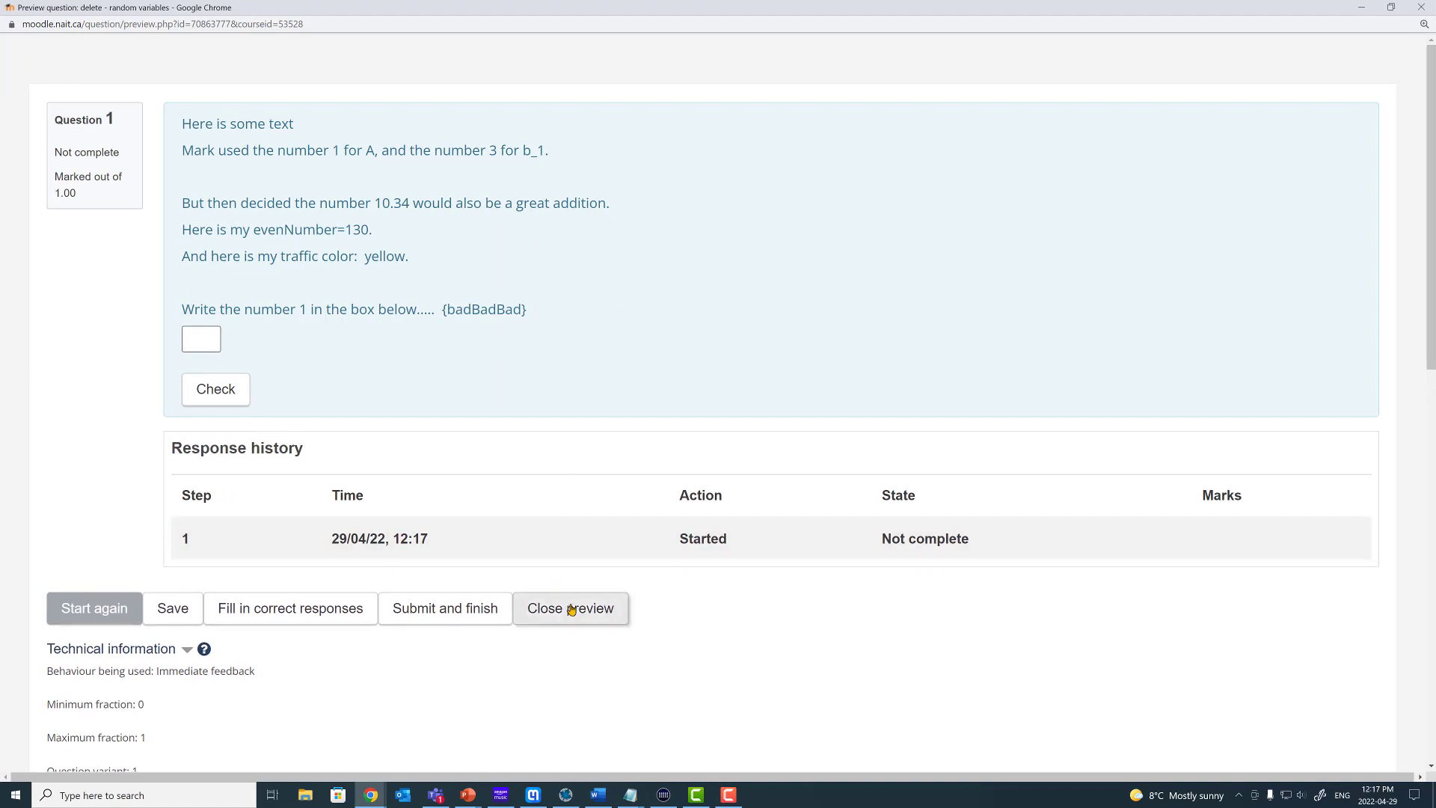
- Answer the previewed question with 1, check the answer, and close the preview
left_click_drag(184, 309, 309, 308)
left_click(306, 309)
left_click(201, 338)
type("1")
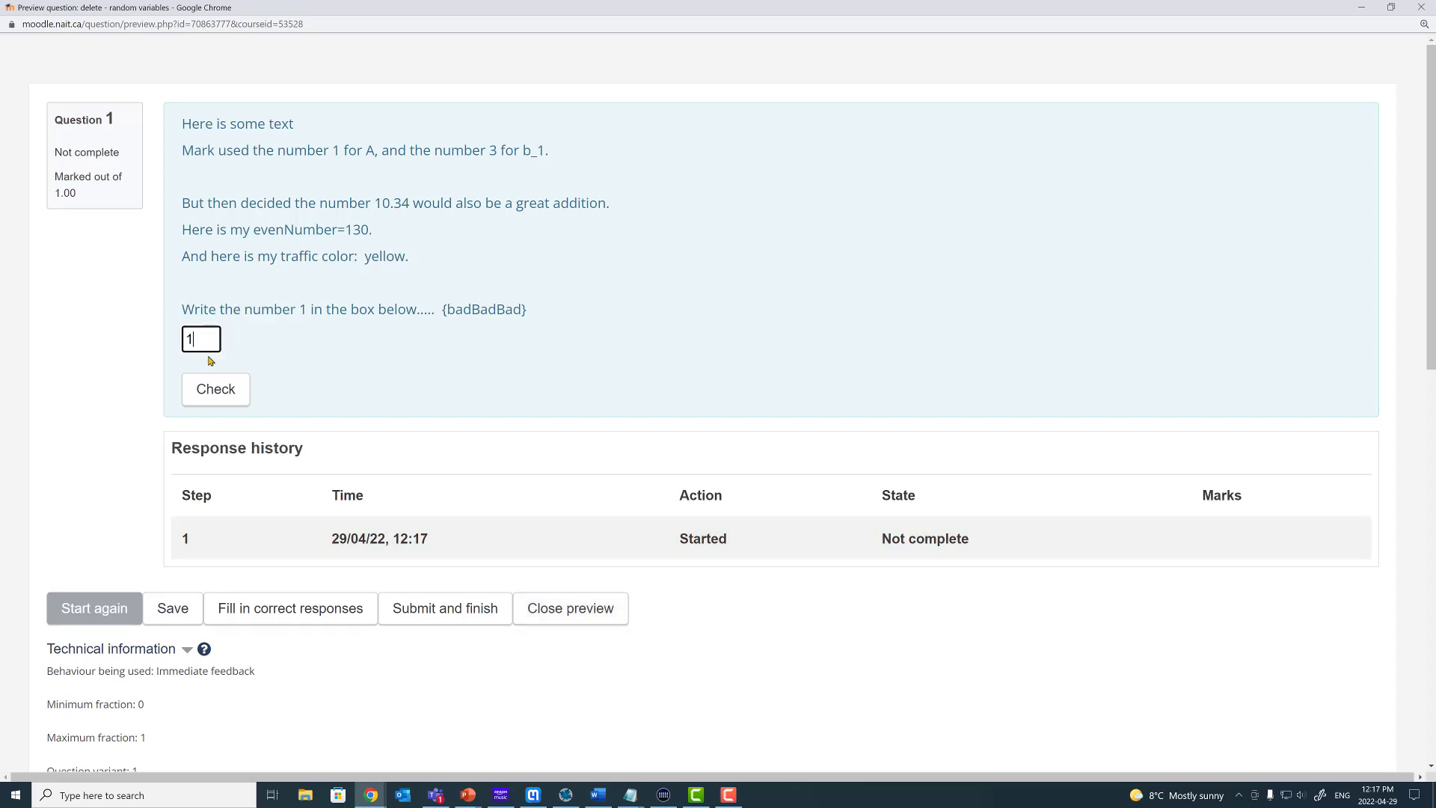
left_click(224, 386)
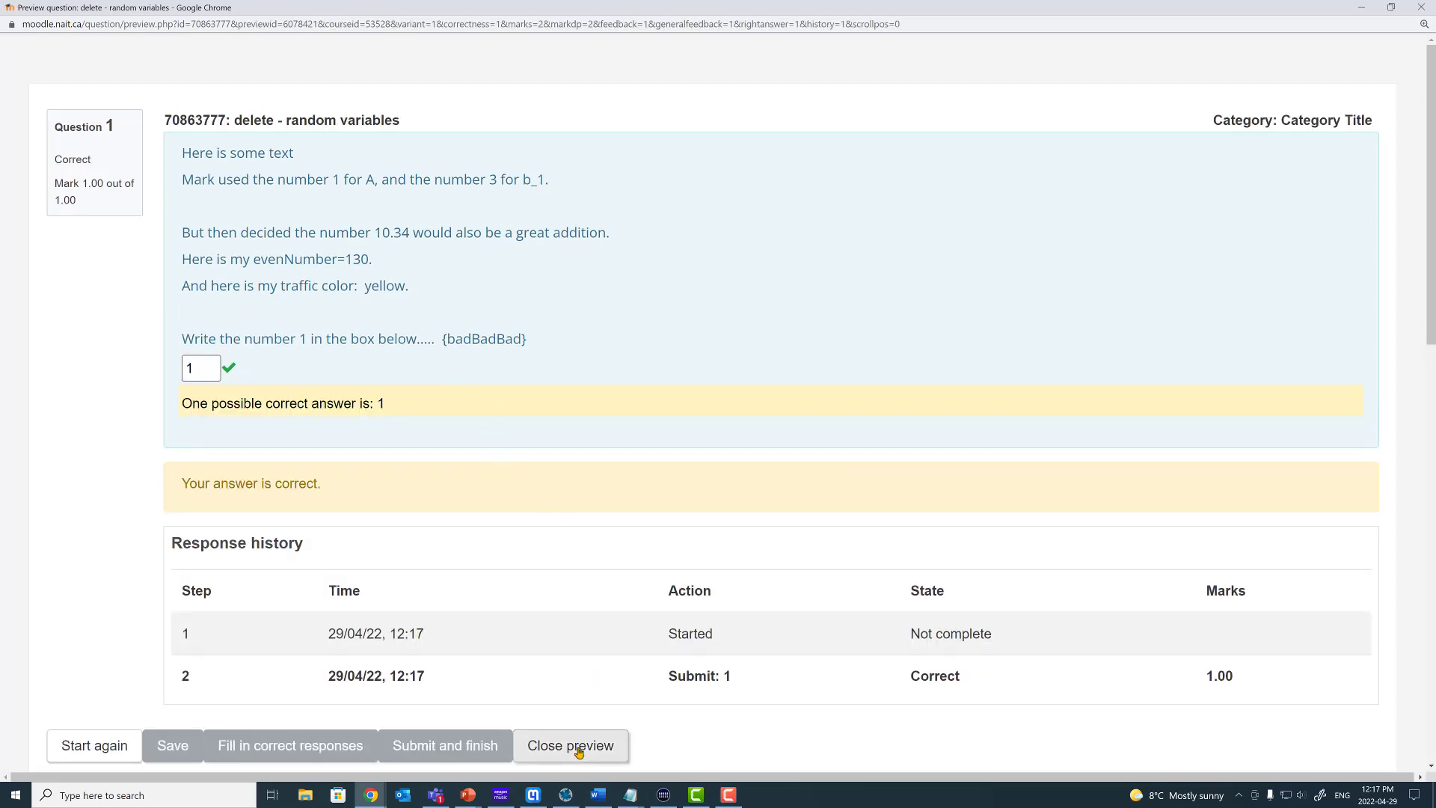
left_click(580, 745)
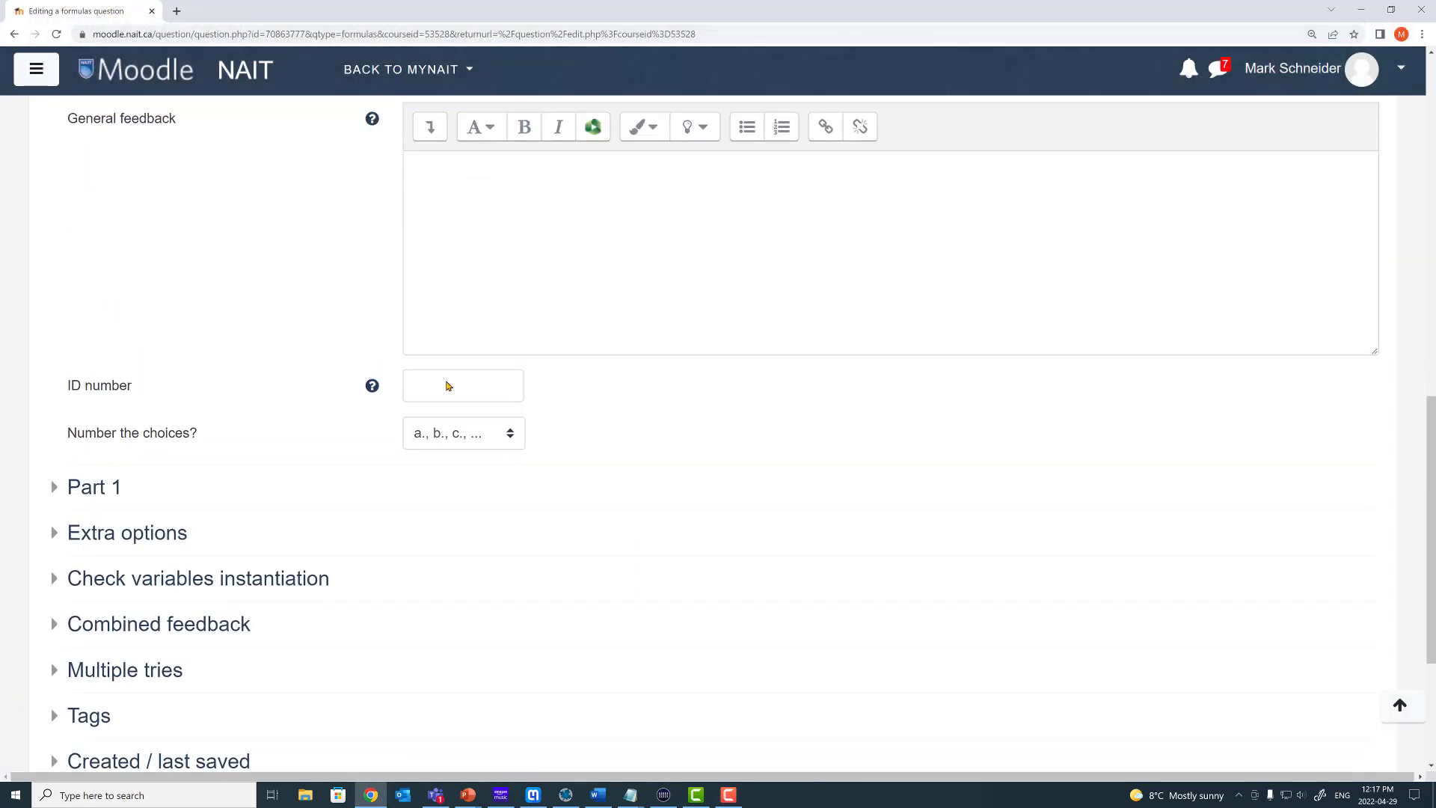
- Add the random variable definition myArray={[1,2,3],[4,5,6]}; below the commented-out badBadBad line and review its two arrays
scroll(446, 385, "up", 10)
scroll(224, 374, "up", 4)
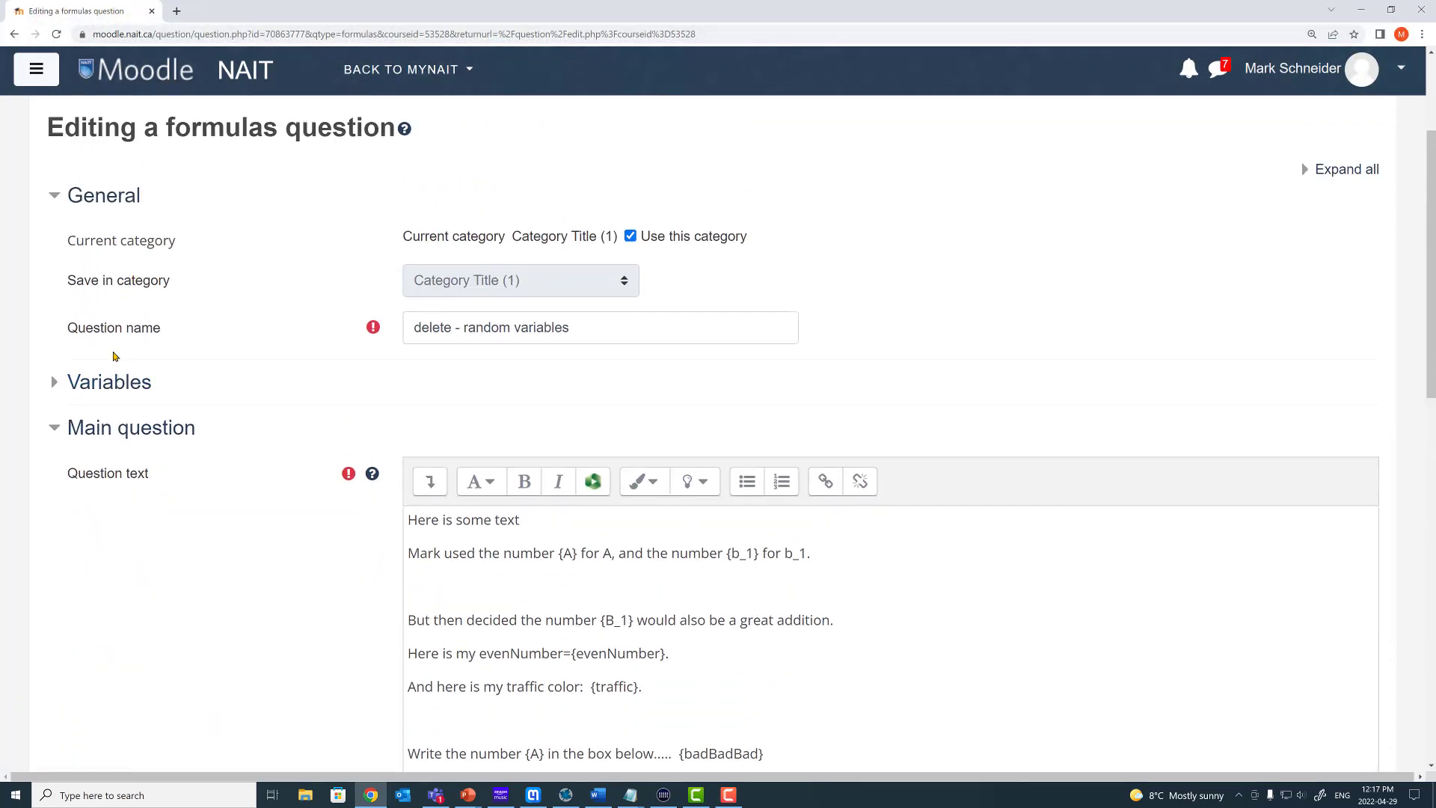
left_click(120, 380)
left_click_drag(980, 485, 981, 685)
left_click(624, 602)
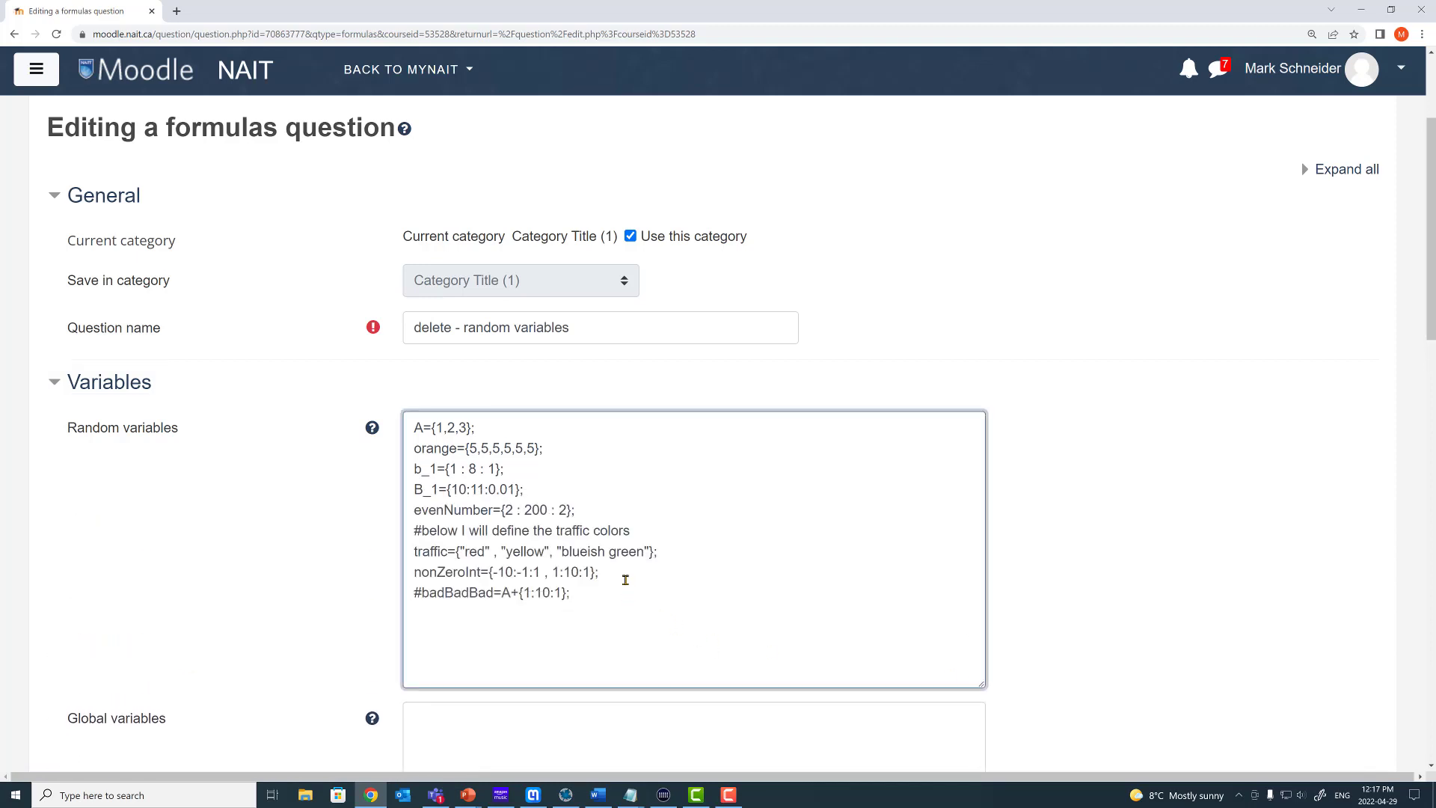
type("myArray={[1,2,3],[4,5,6]};")
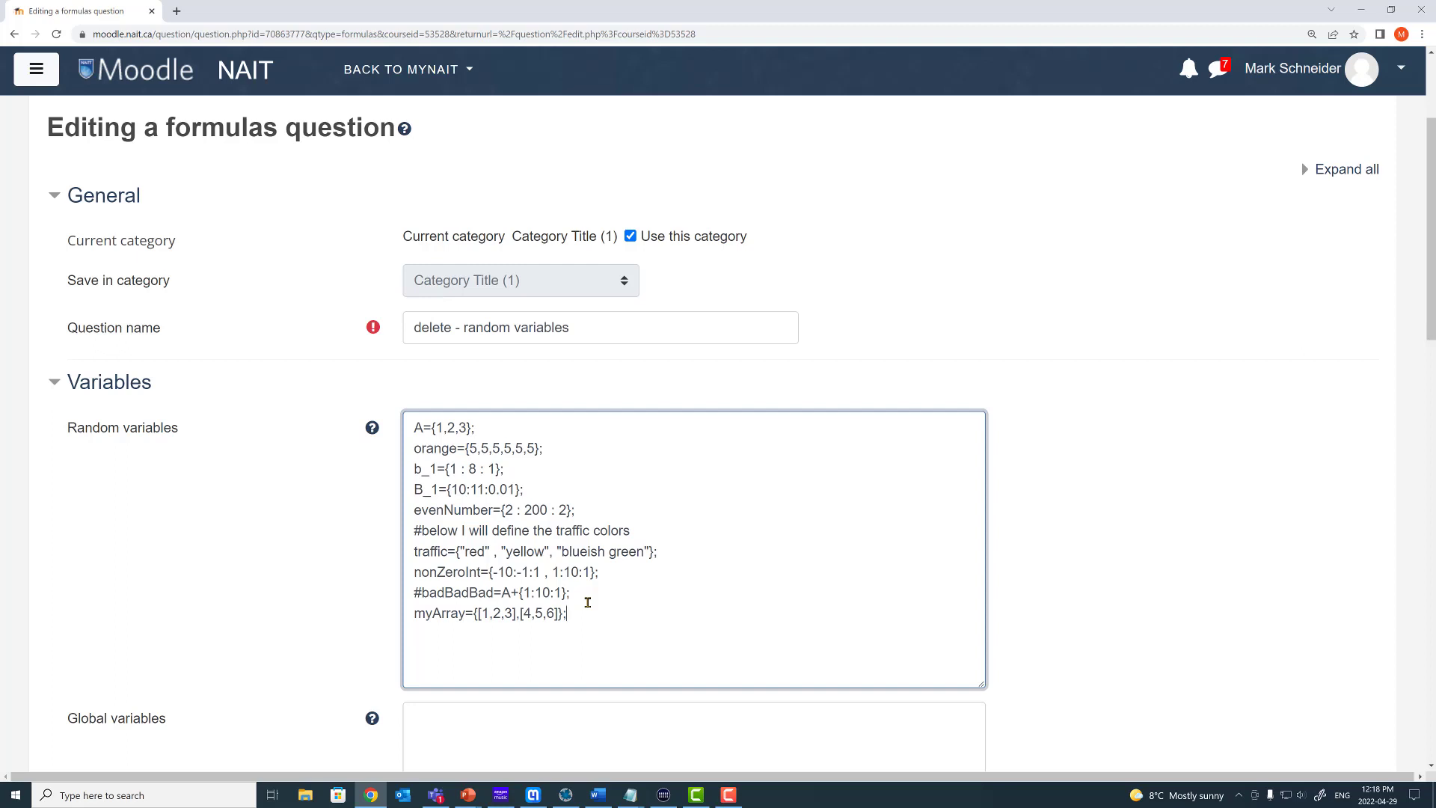
left_click_drag(521, 613, 477, 615)
left_click(521, 613)
left_click(581, 614)
left_click_drag(522, 614, 555, 613)
left_click(620, 612)
- Add the line "here is my array {myArray}" at the end of the question text, then save and continue editing
scroll(290, 583, "down", 4)
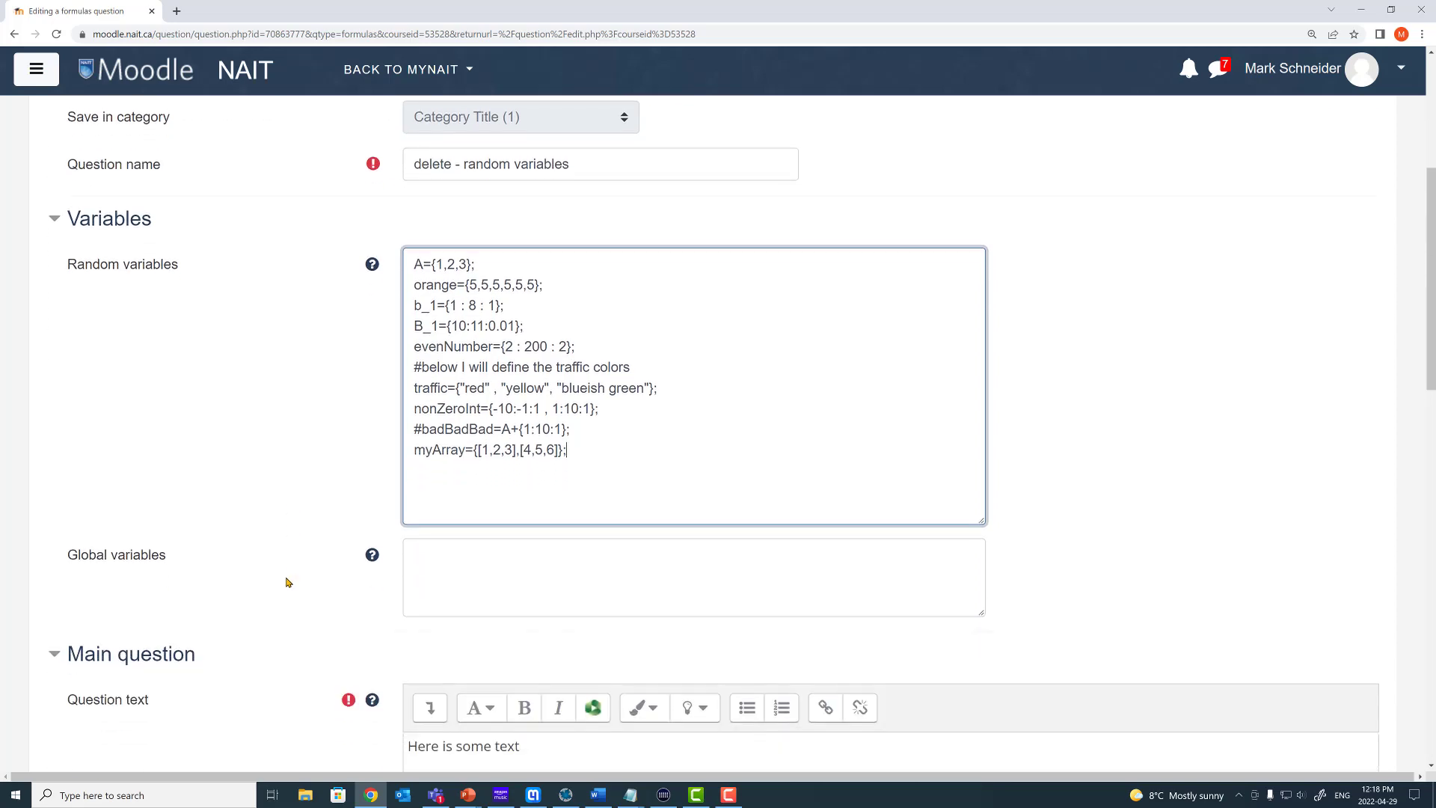
scroll(283, 580, "down", 1)
scroll(782, 619, "down", 1)
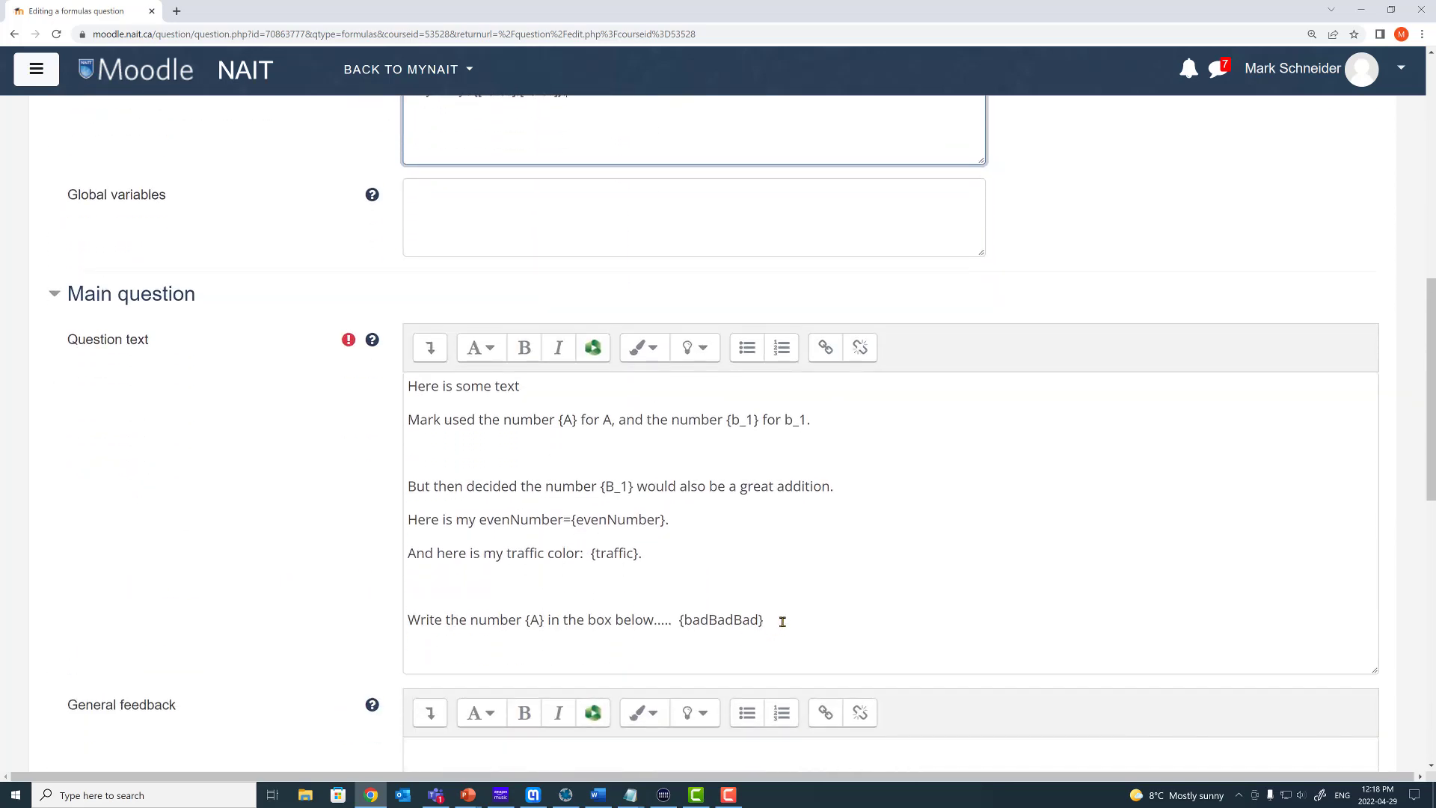
left_click(783, 621)
key("Return")
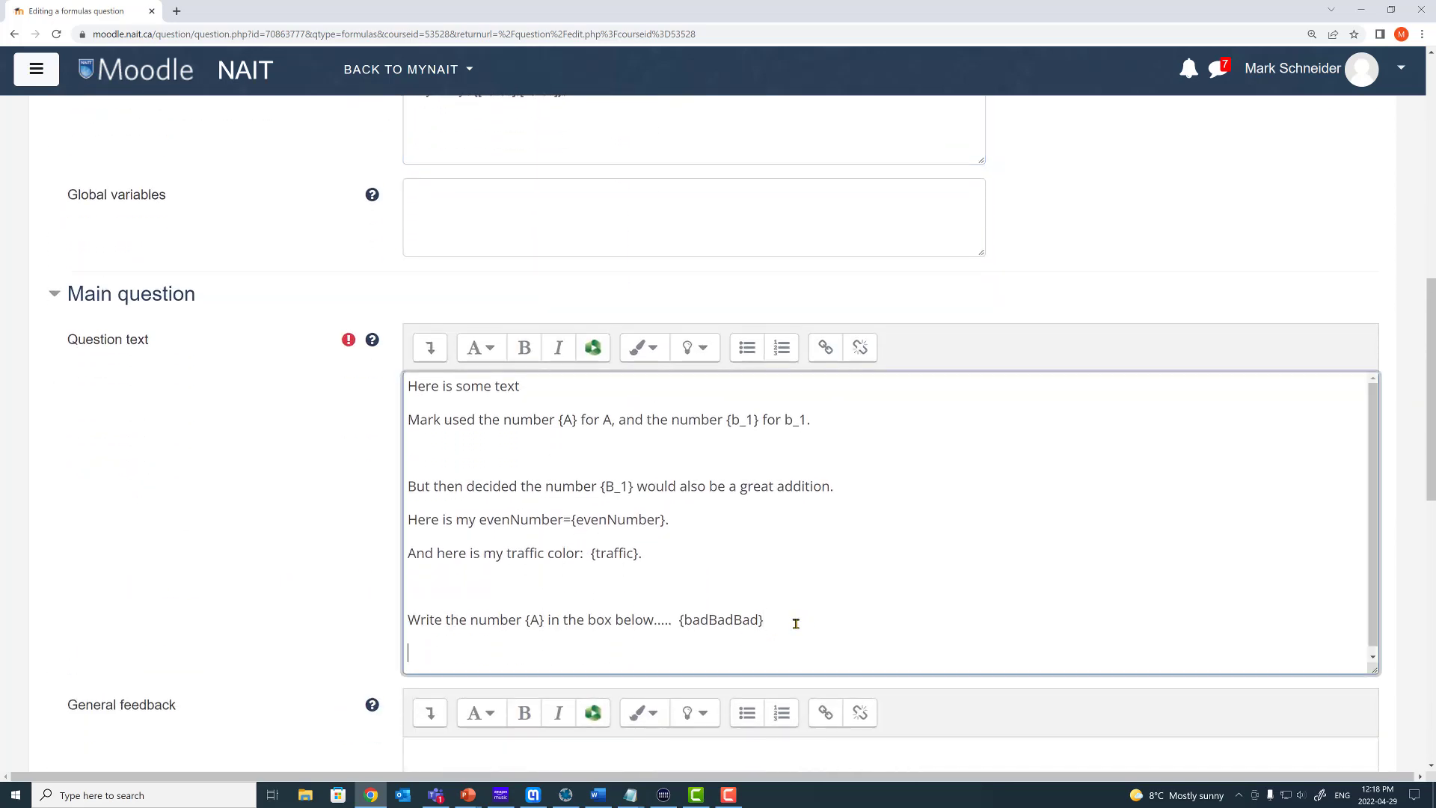
type("here is my array {myArry")
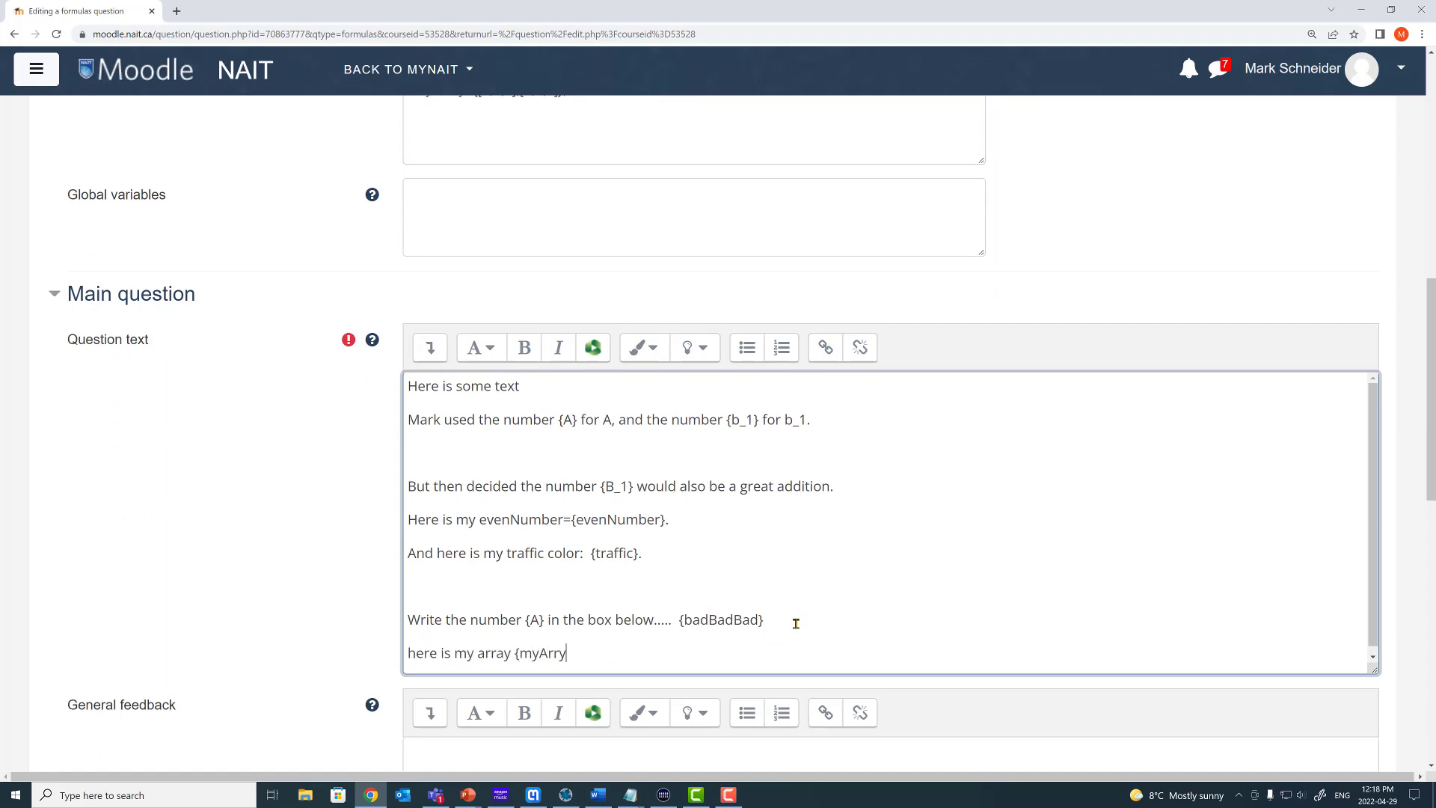
key("BackSpace")
type("ay}")
scroll(314, 524, "down", 10)
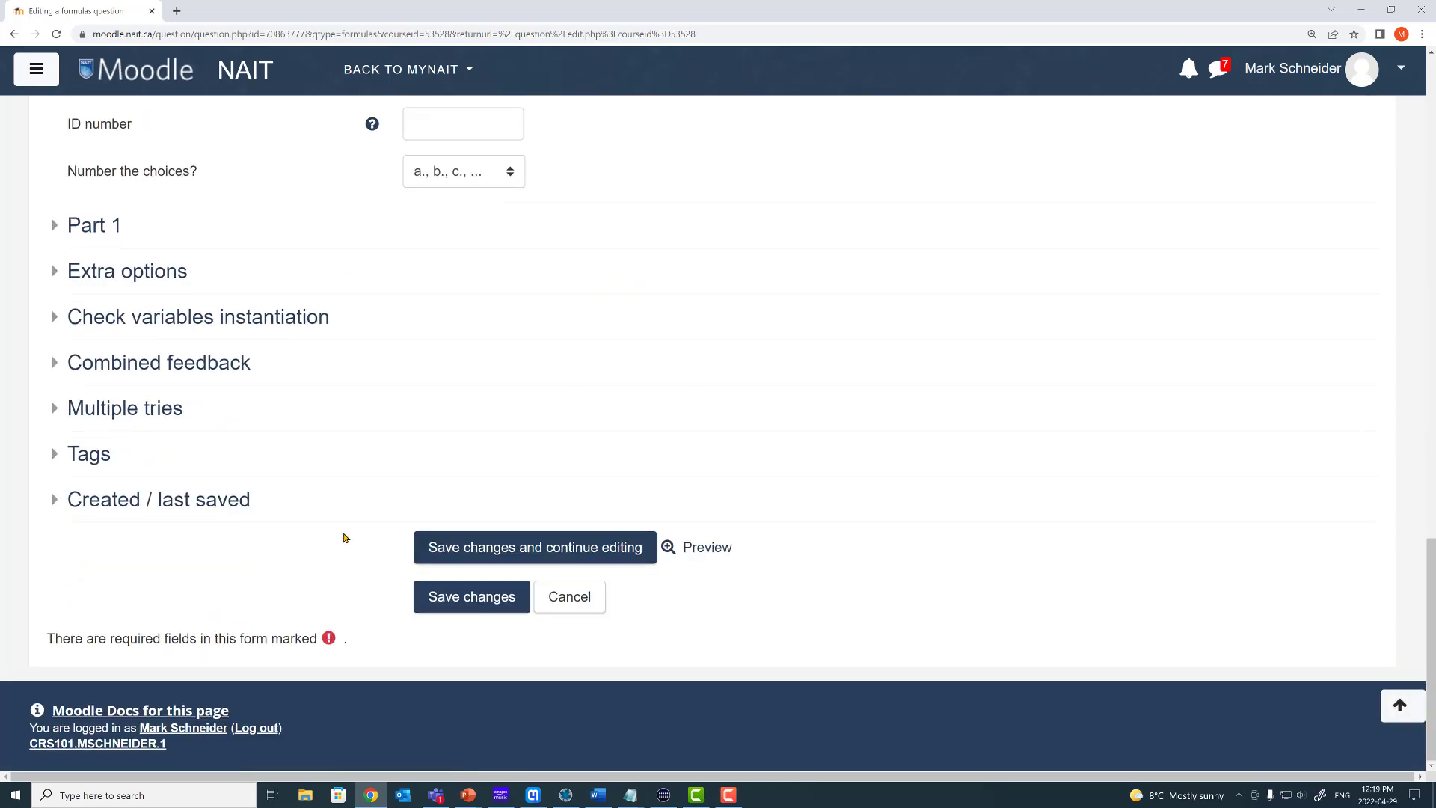
left_click(529, 551)
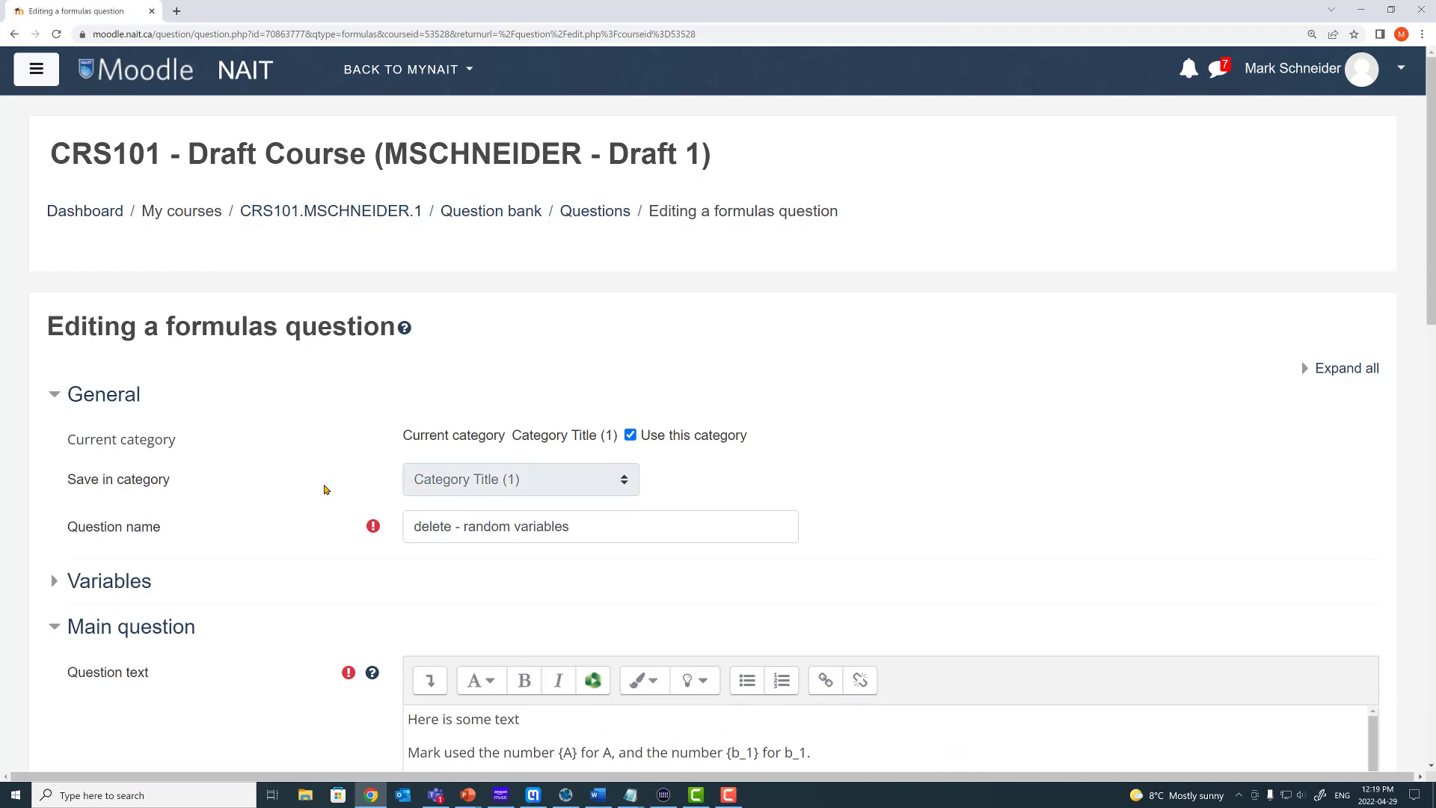
- Expand the Variables section, enlarge the random variables box to show all definitions, and review the myArray line
scroll(324, 487, "down", 2)
left_click(75, 452)
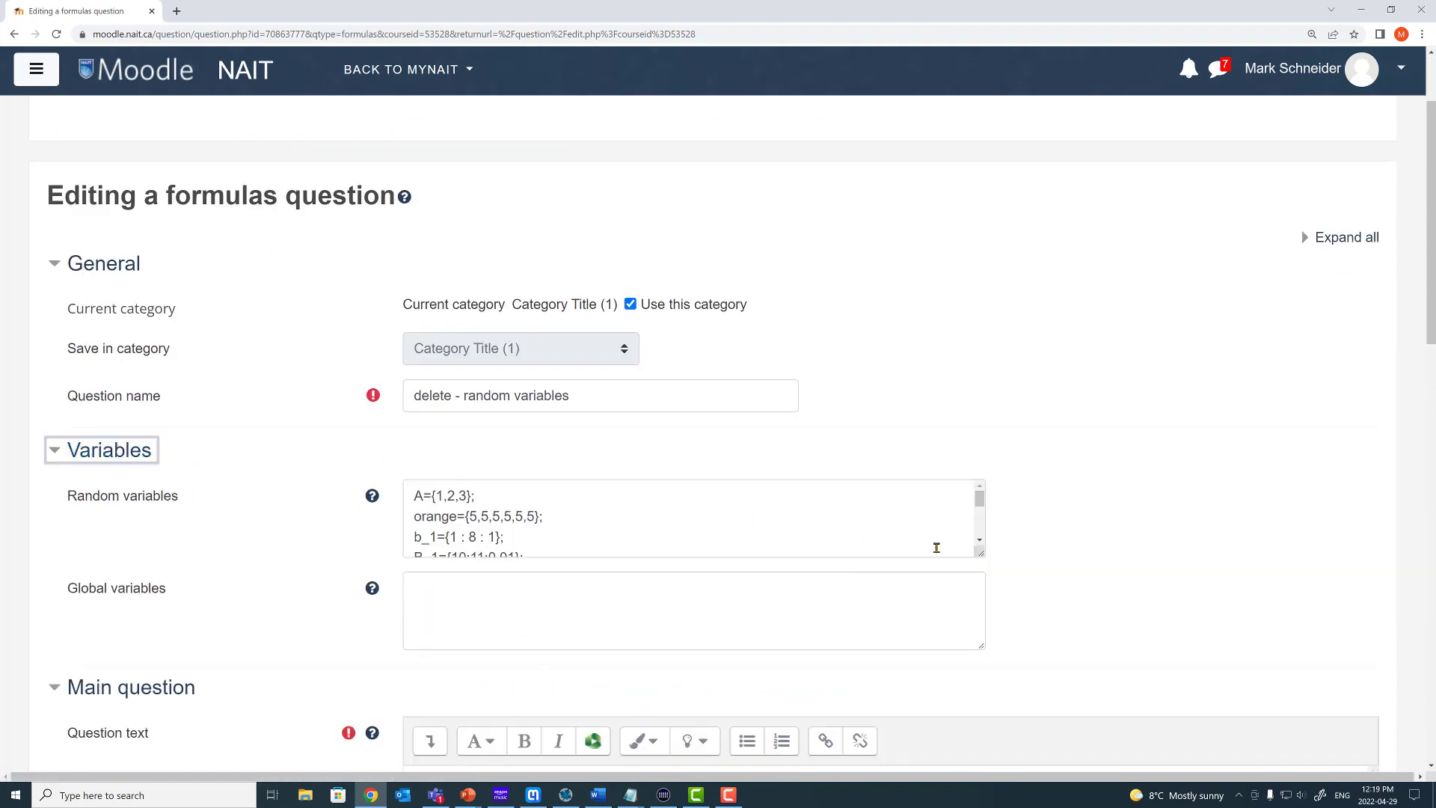
left_click_drag(979, 552, 947, 709)
left_click_drag(606, 682, 402, 683)
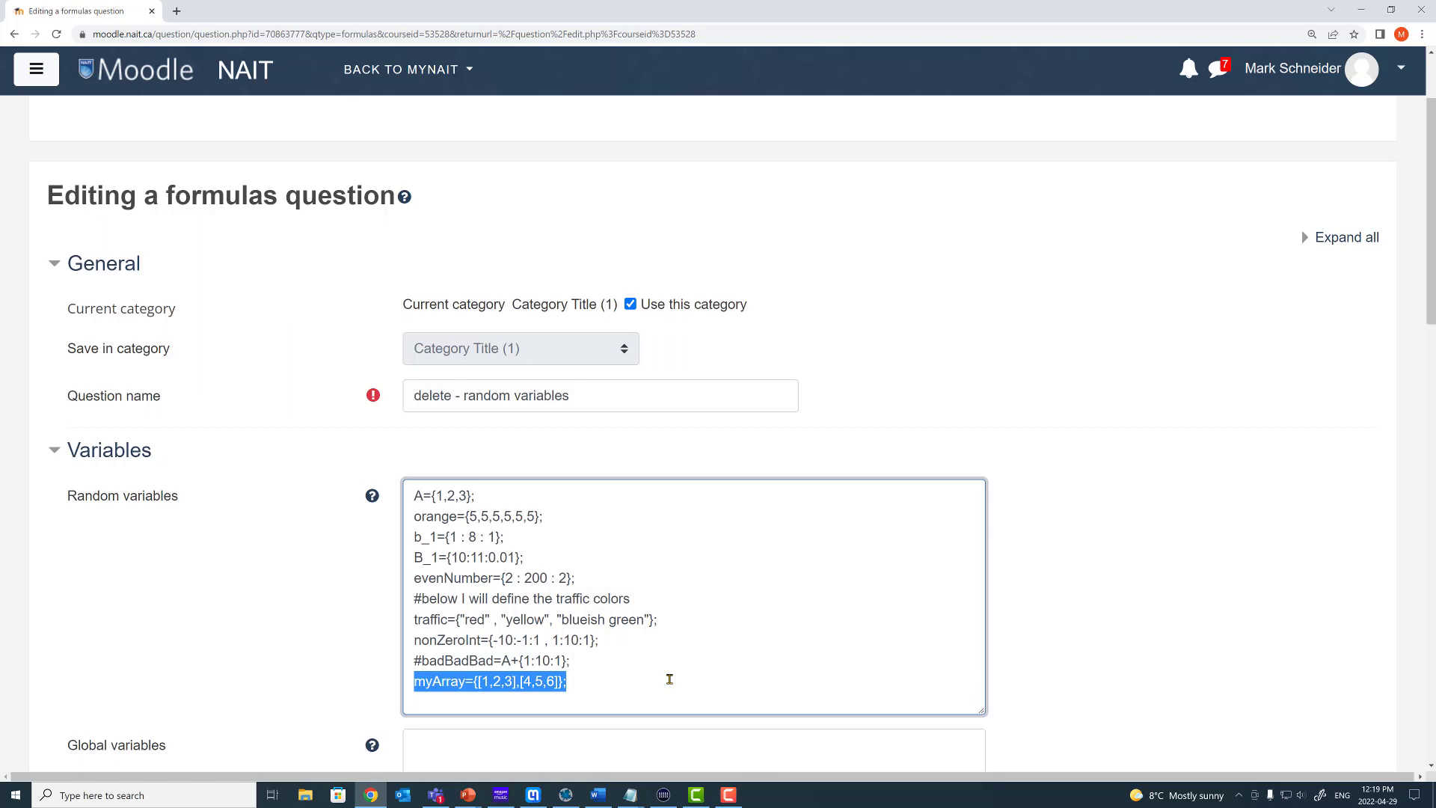
- Preview the question in a maximized window, examine how the {myArray} placeholder is rendered, and close the preview
scroll(266, 573, "down", 8)
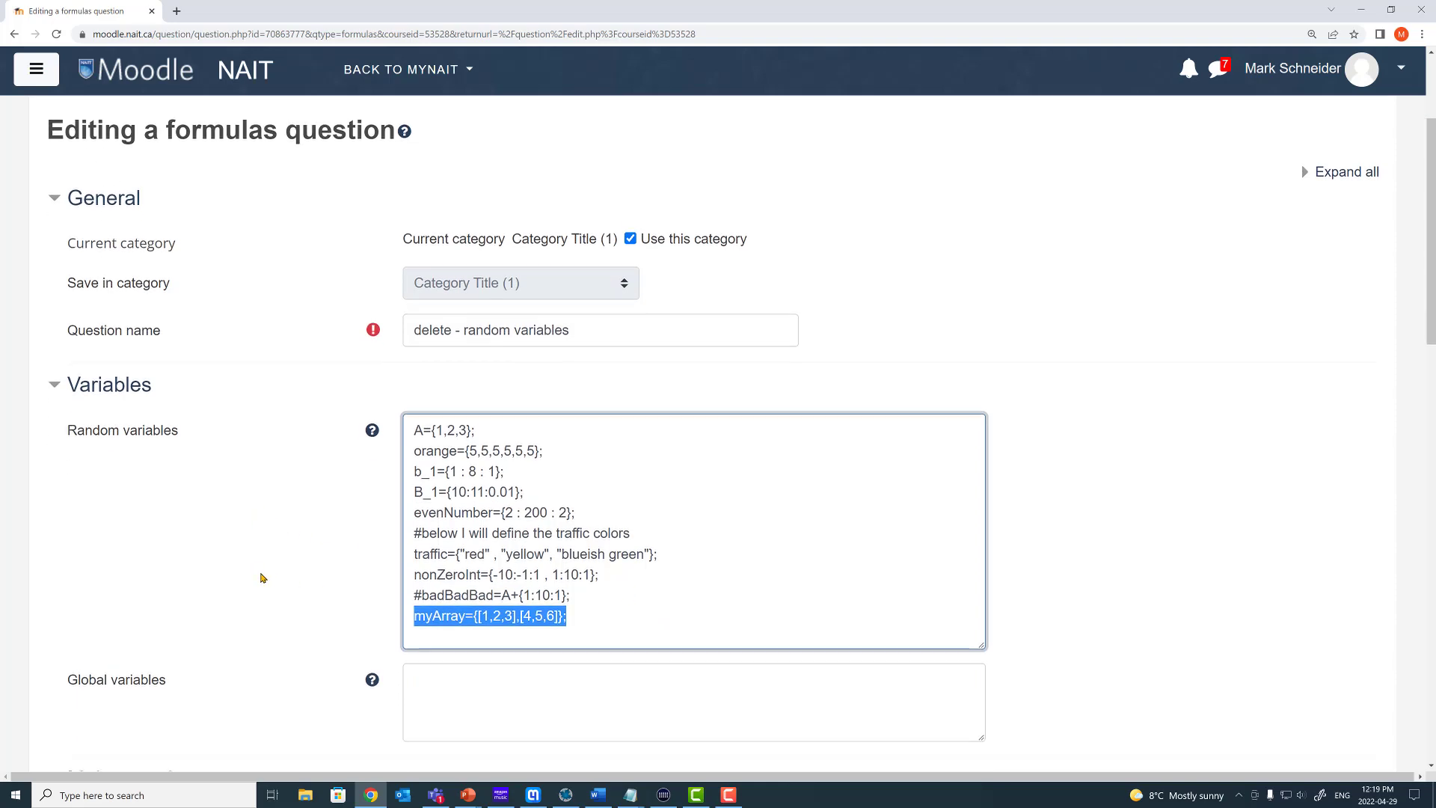
scroll(266, 569, "down", 10)
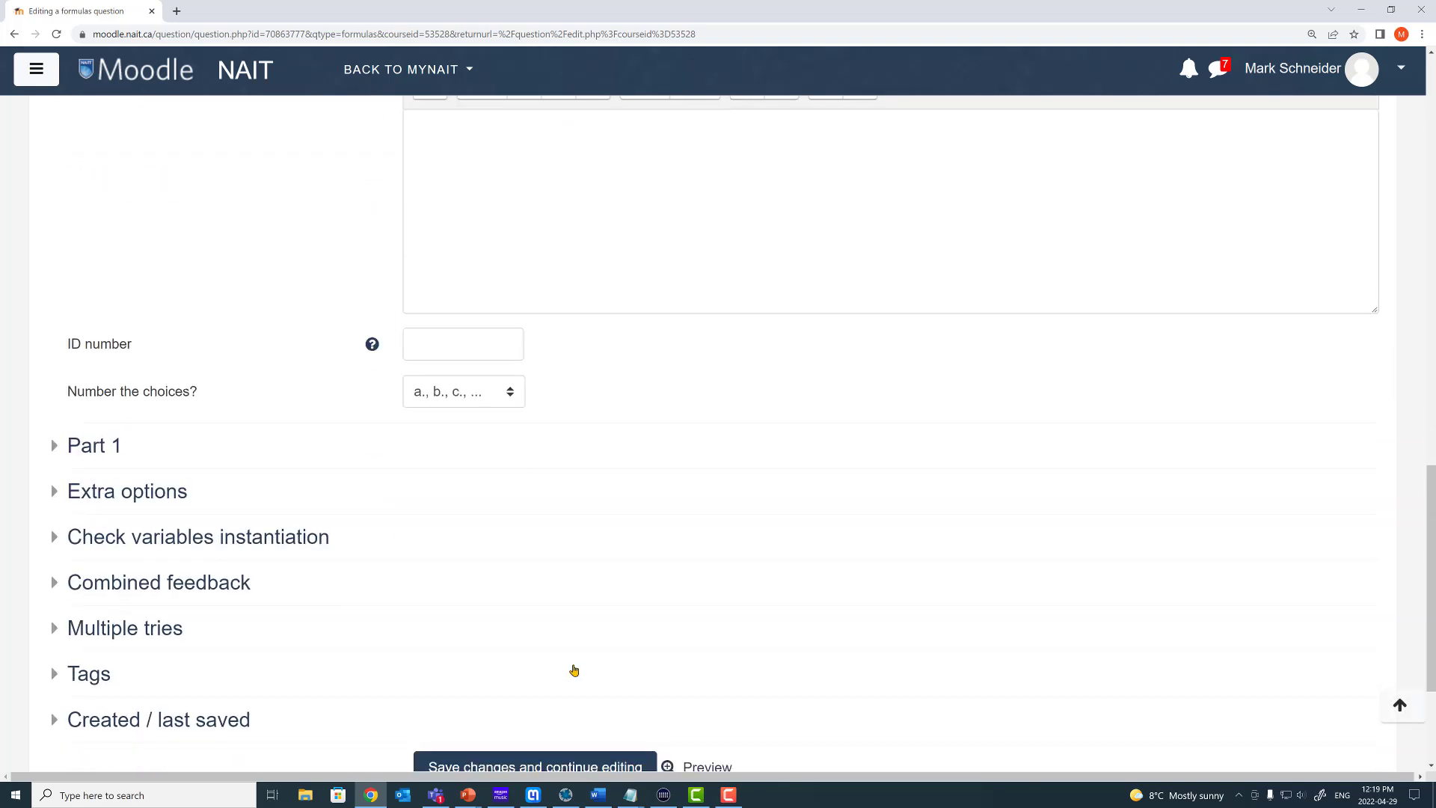
left_click(694, 569)
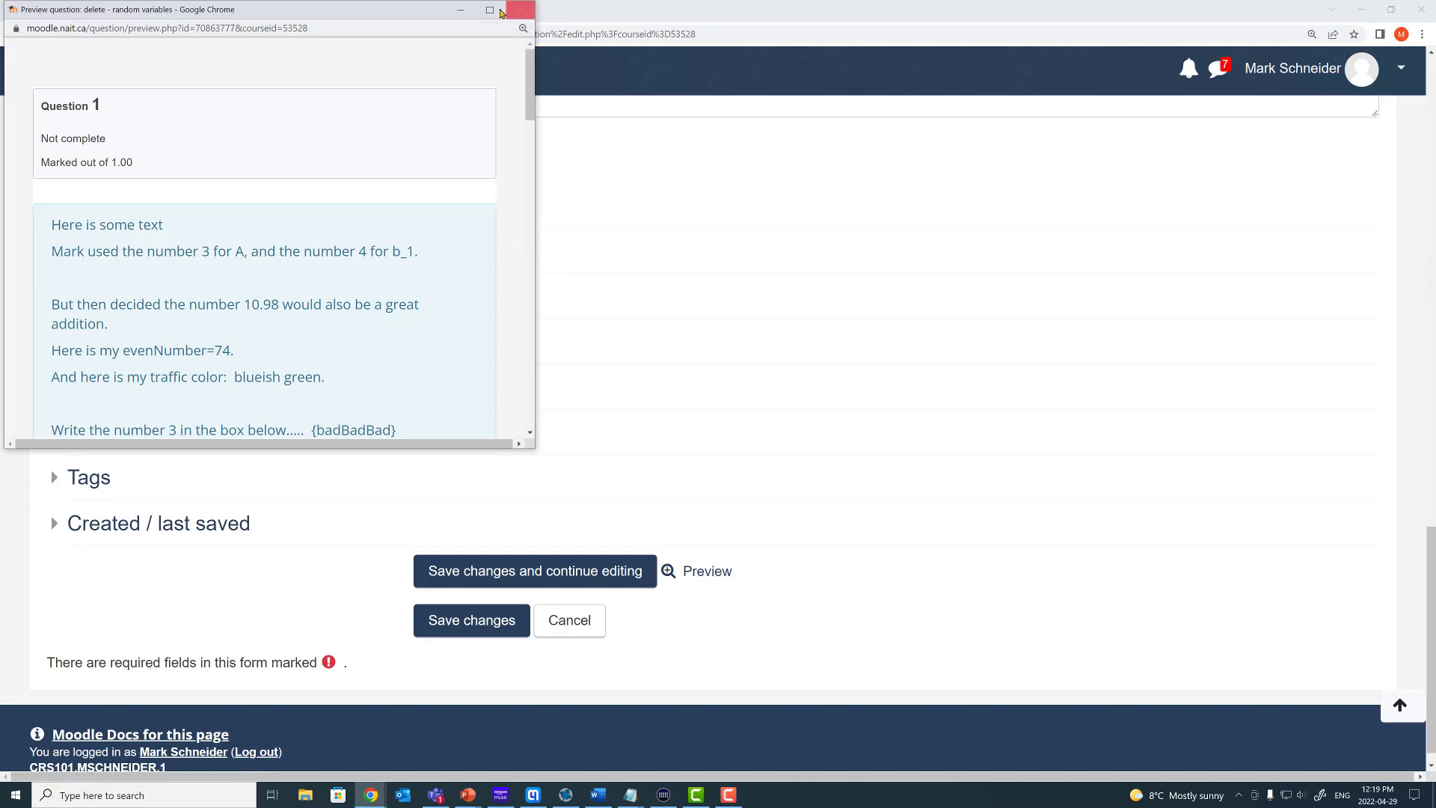
left_click(489, 11)
left_click_drag(355, 340, 289, 338)
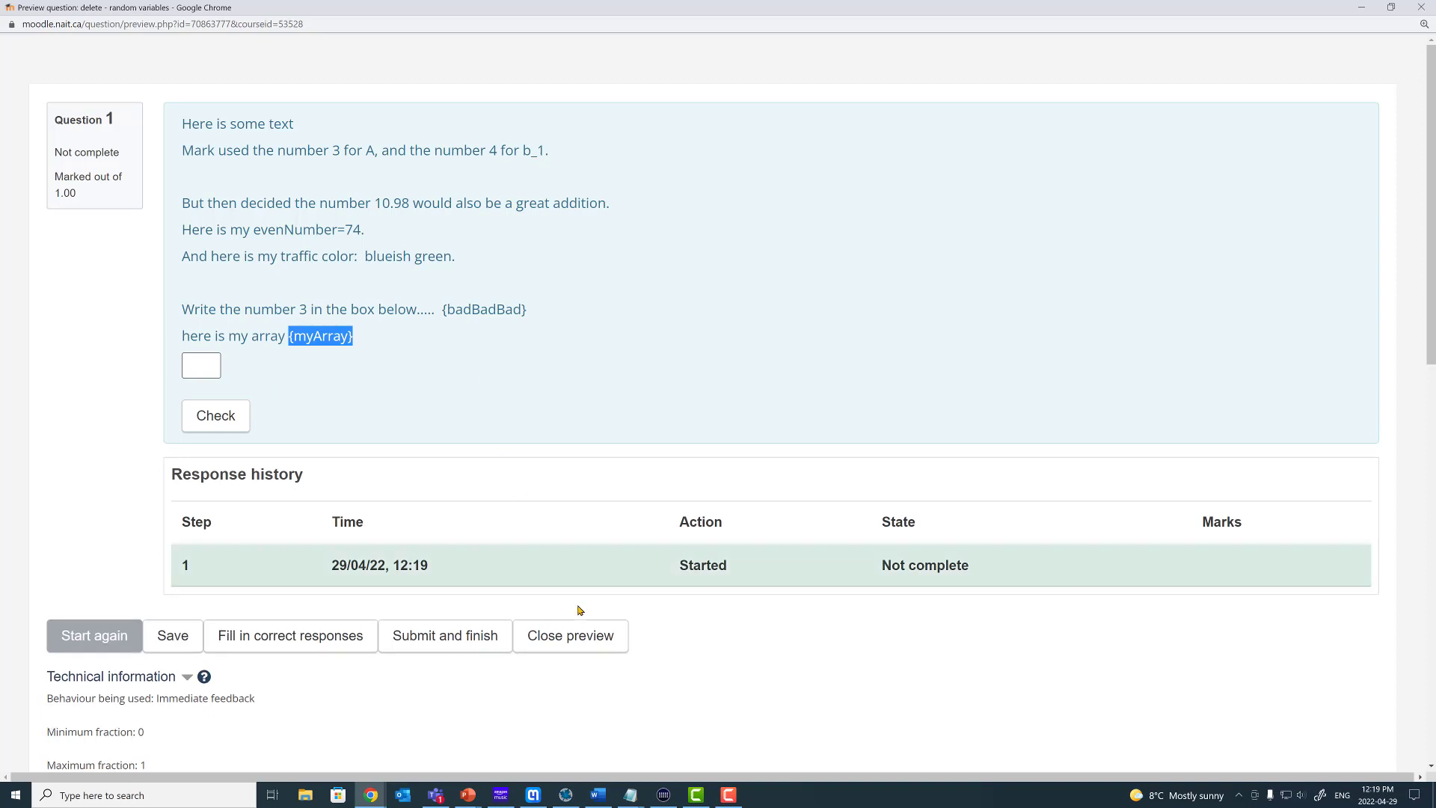
left_click(584, 635)
- Compare the myArray definition and its two arrays with the {myArray} placeholder in the question text, and locate the Global variables field
scroll(307, 454, "up", 6)
scroll(307, 453, "up", 8)
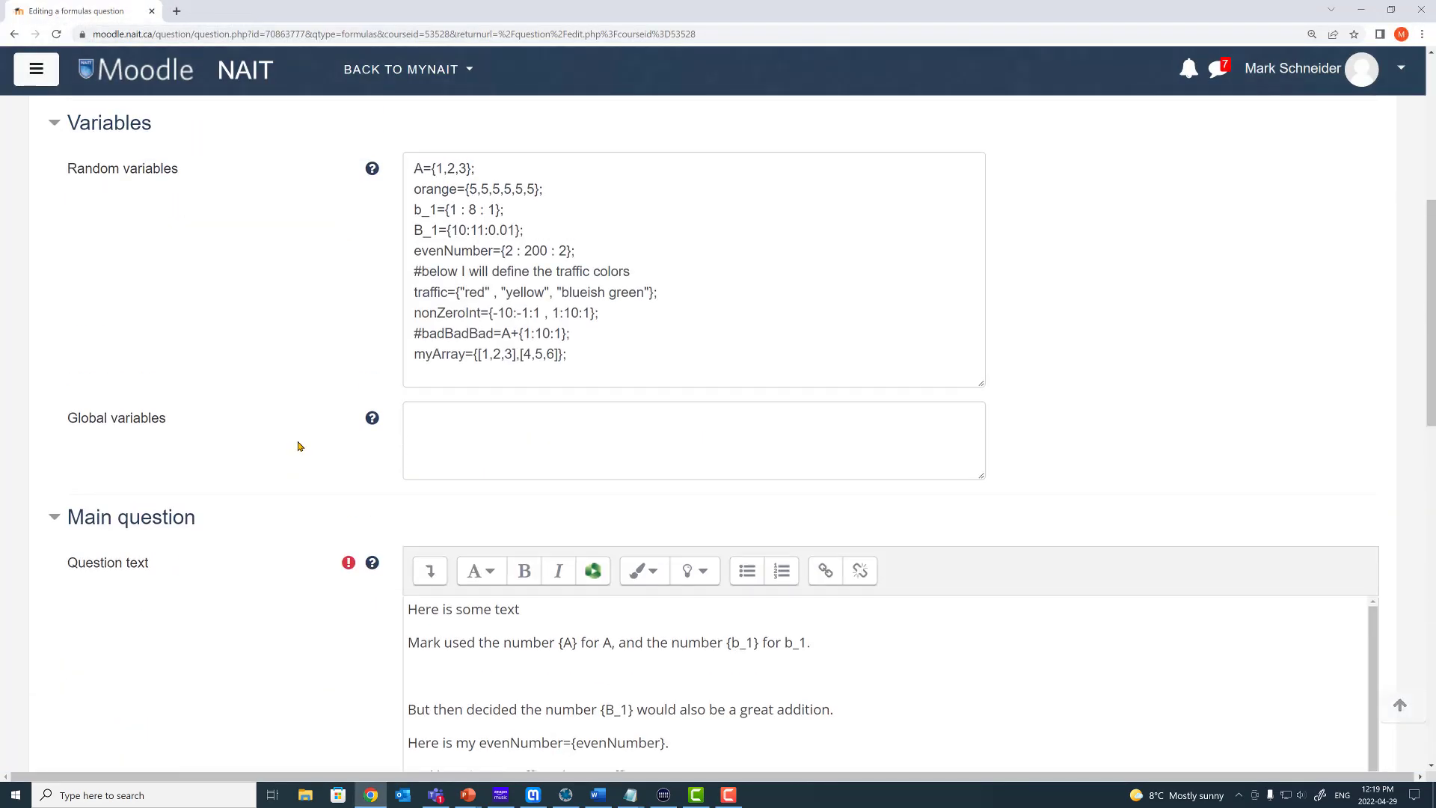
scroll(644, 645, "down", 2)
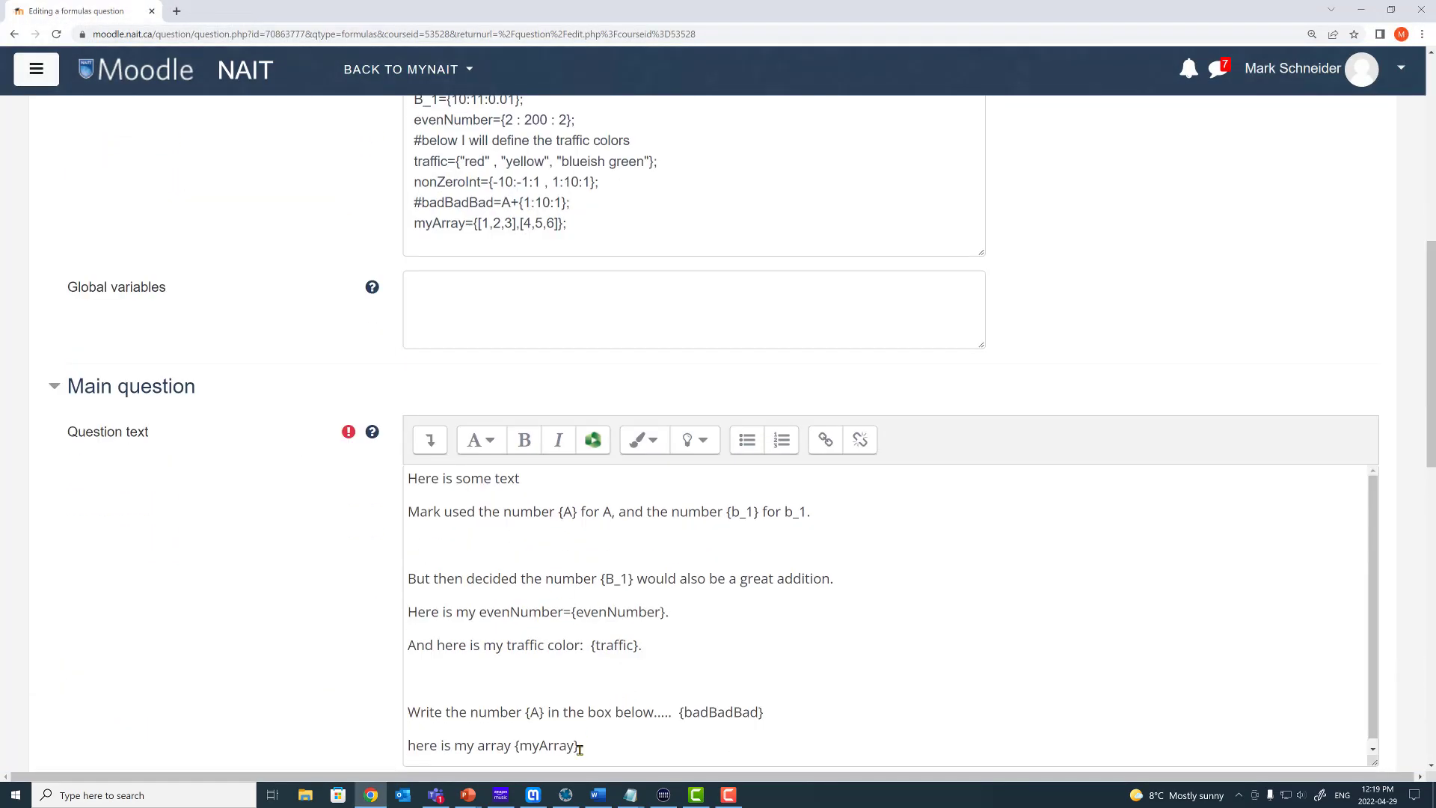
left_click_drag(580, 746, 512, 746)
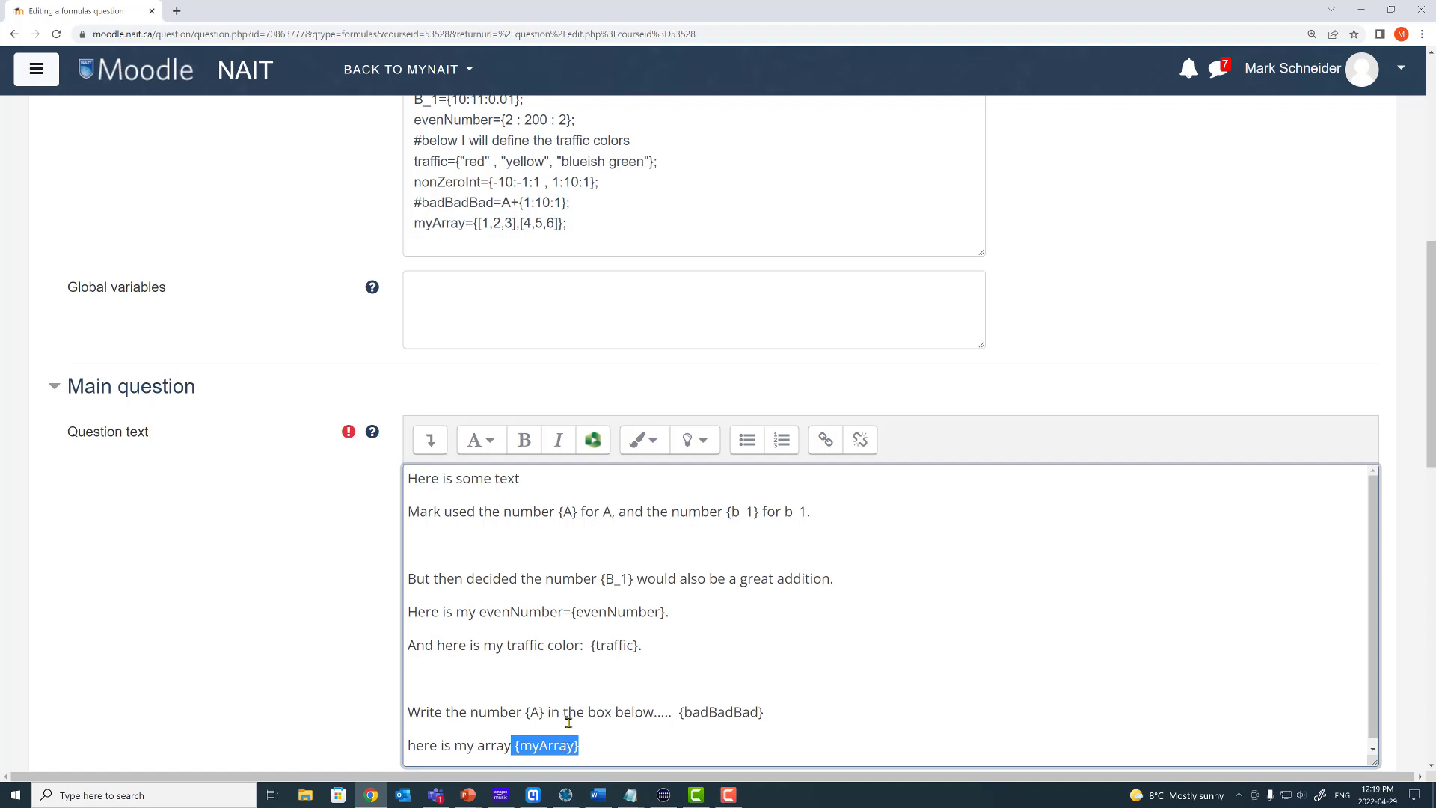
left_click_drag(478, 223, 558, 223)
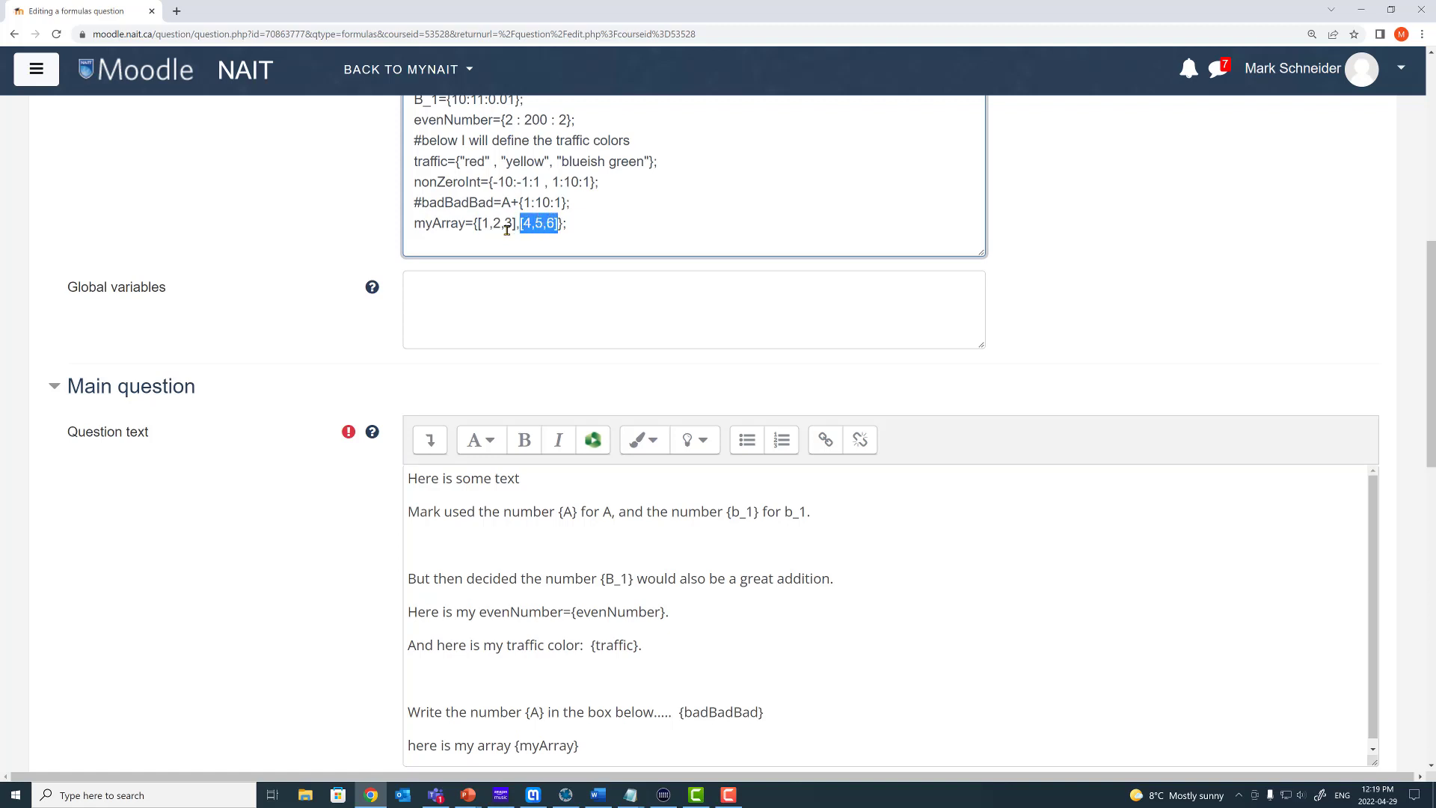
left_click_drag(465, 223, 414, 223)
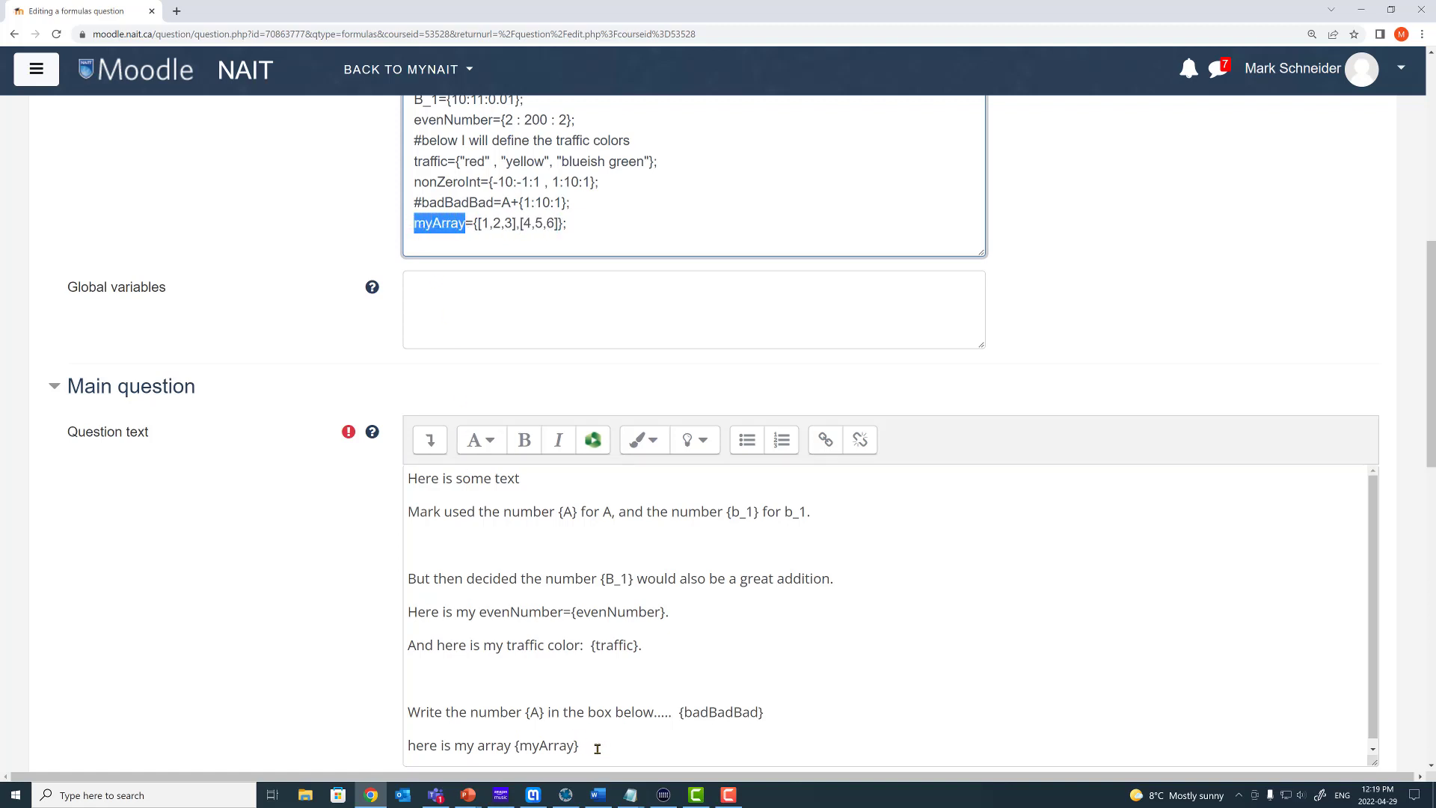
left_click_drag(597, 746, 511, 745)
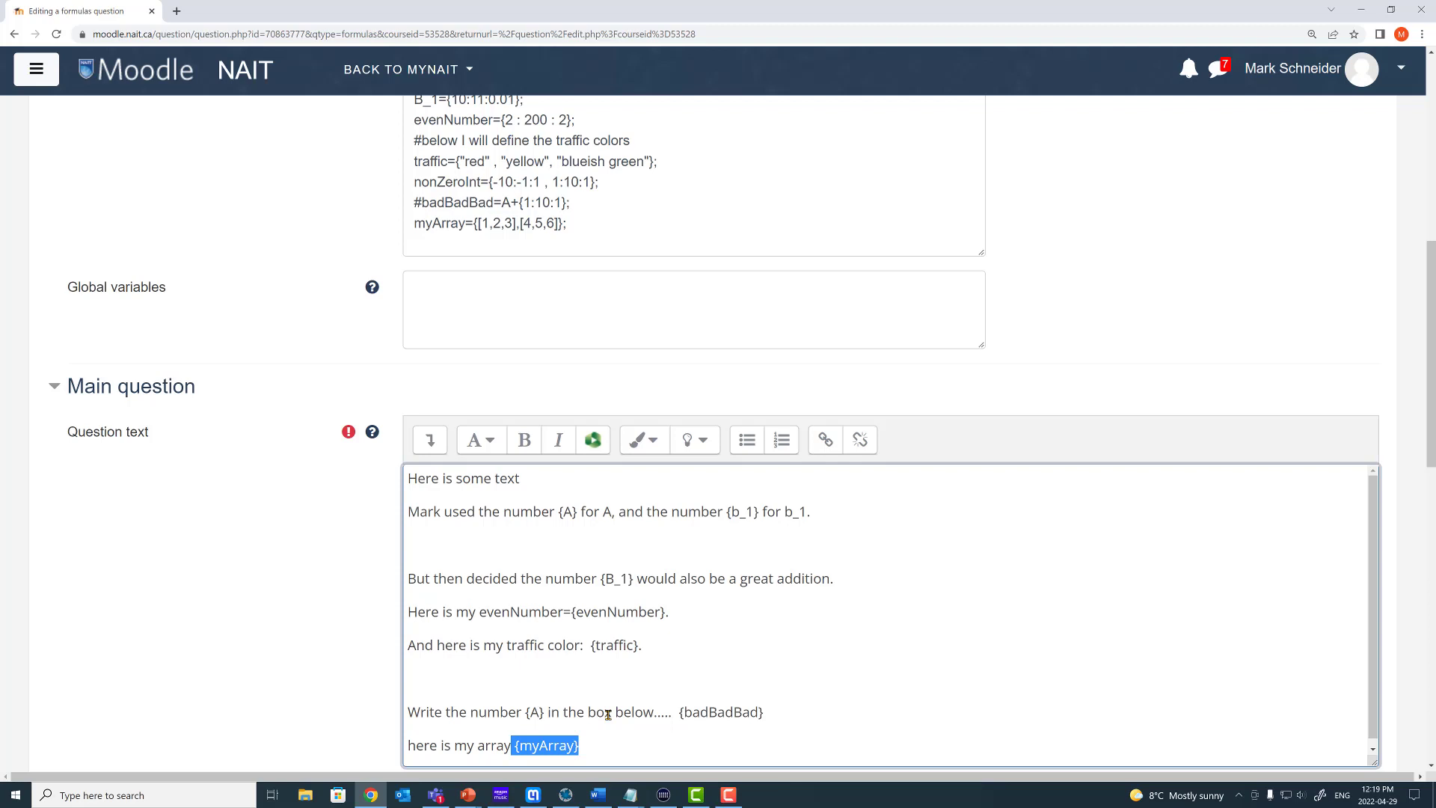
left_click_drag(465, 223, 425, 223)
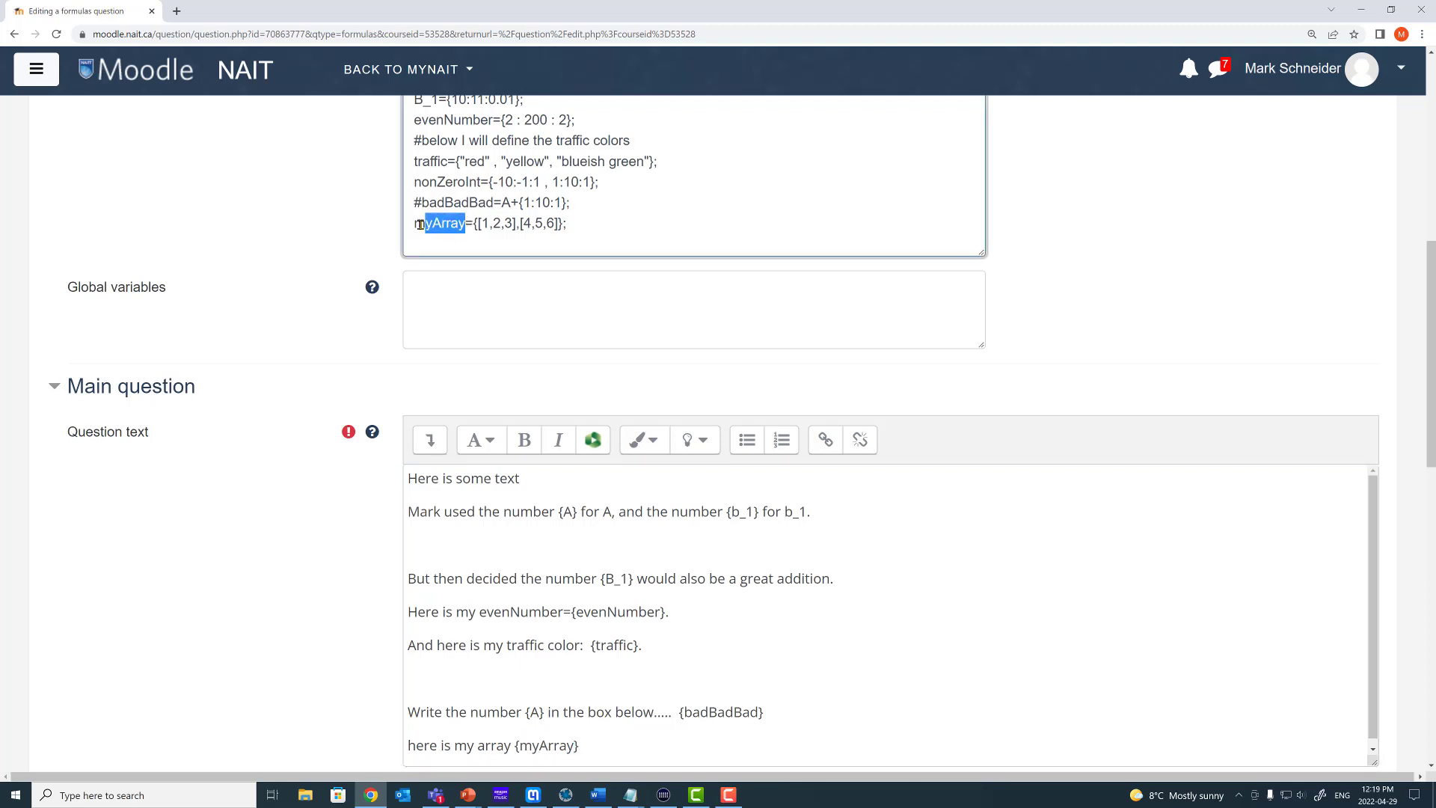
left_click_drag(68, 290, 177, 291)
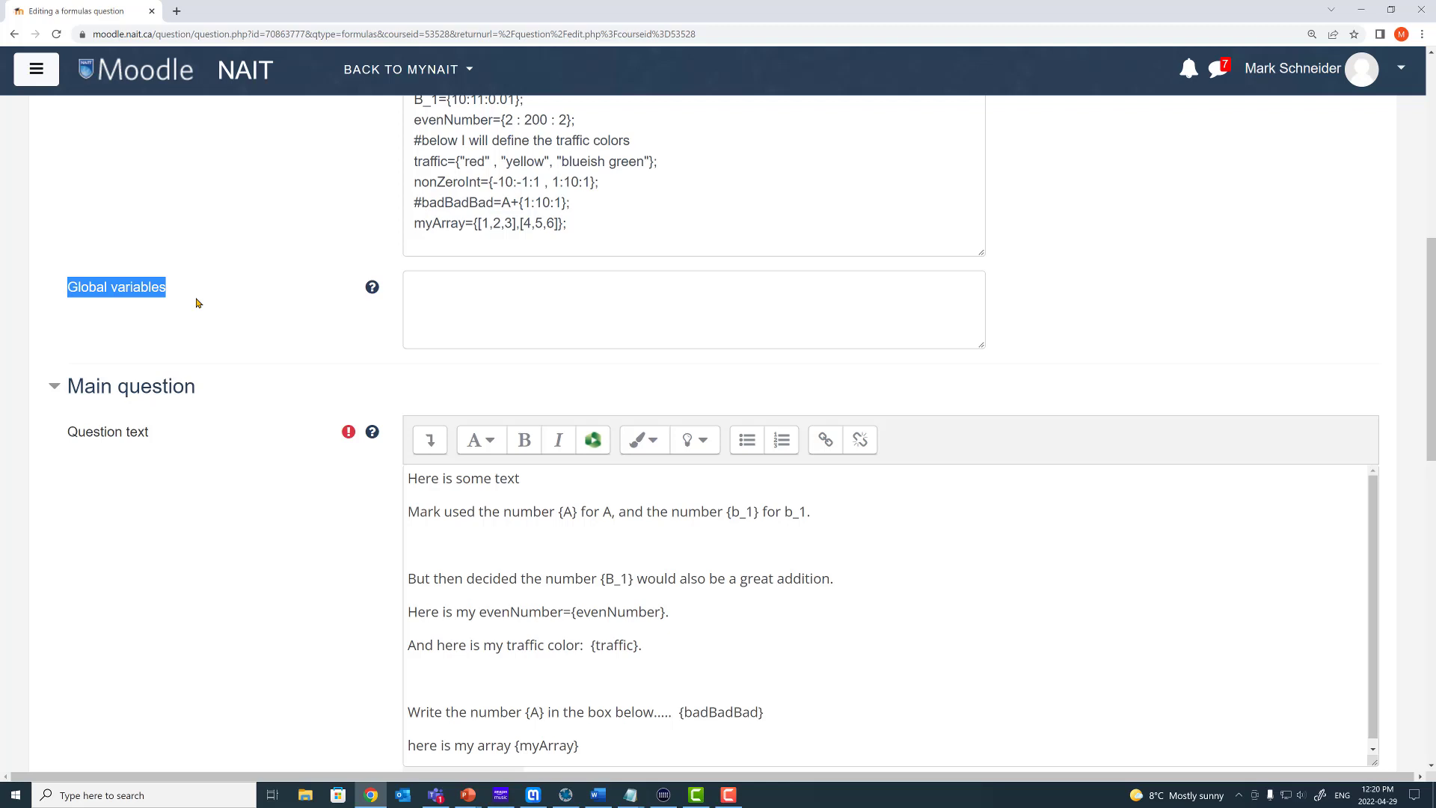
scroll(202, 295, "up", 2)
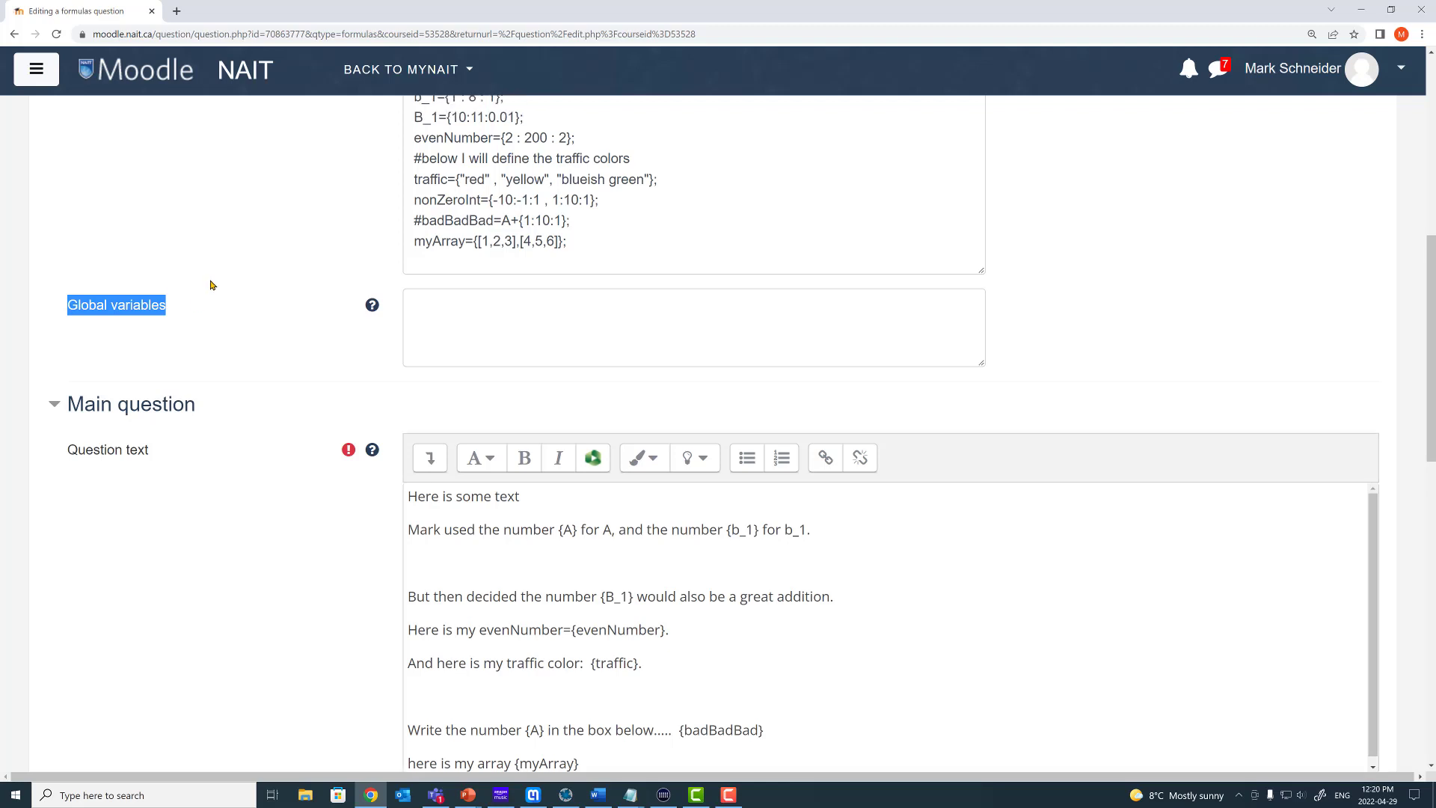